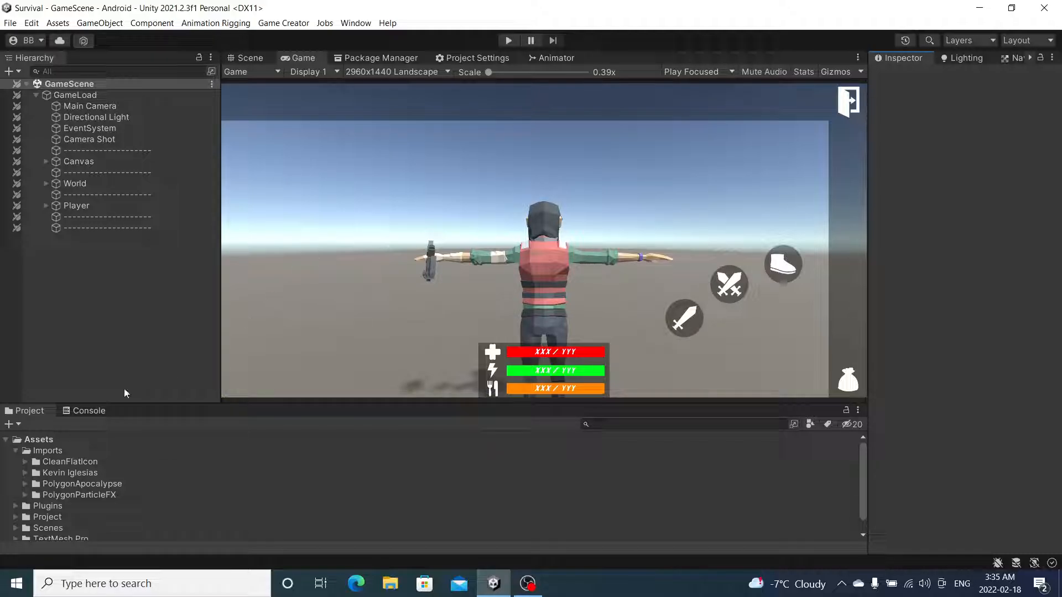
In the Scene view, reset the position and rotation of SM_Wep_AssaultRifle_03 inside the player's WeponsRanged object
click(94, 494)
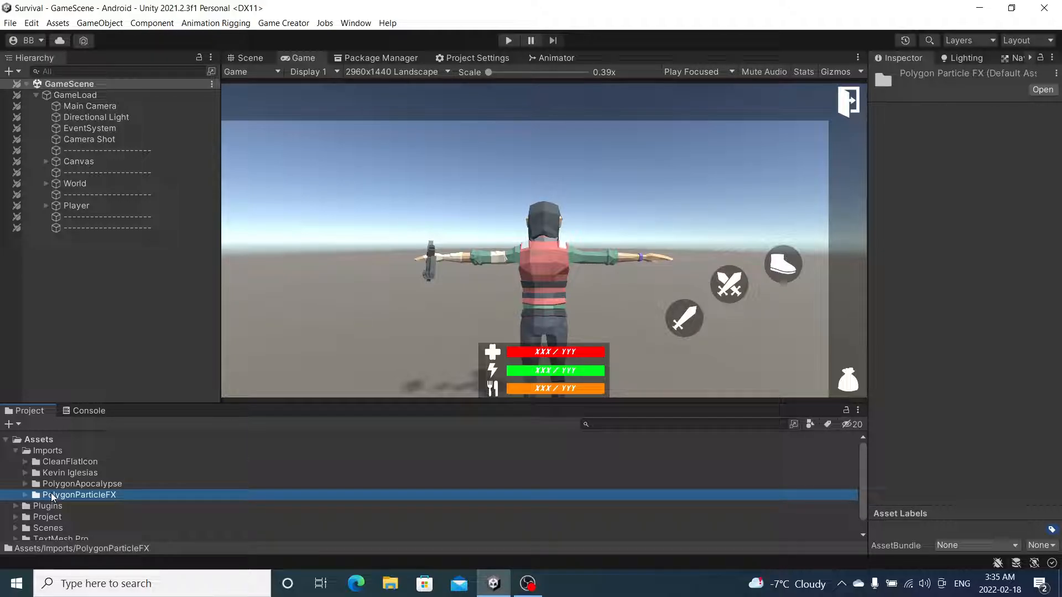
click(250, 62)
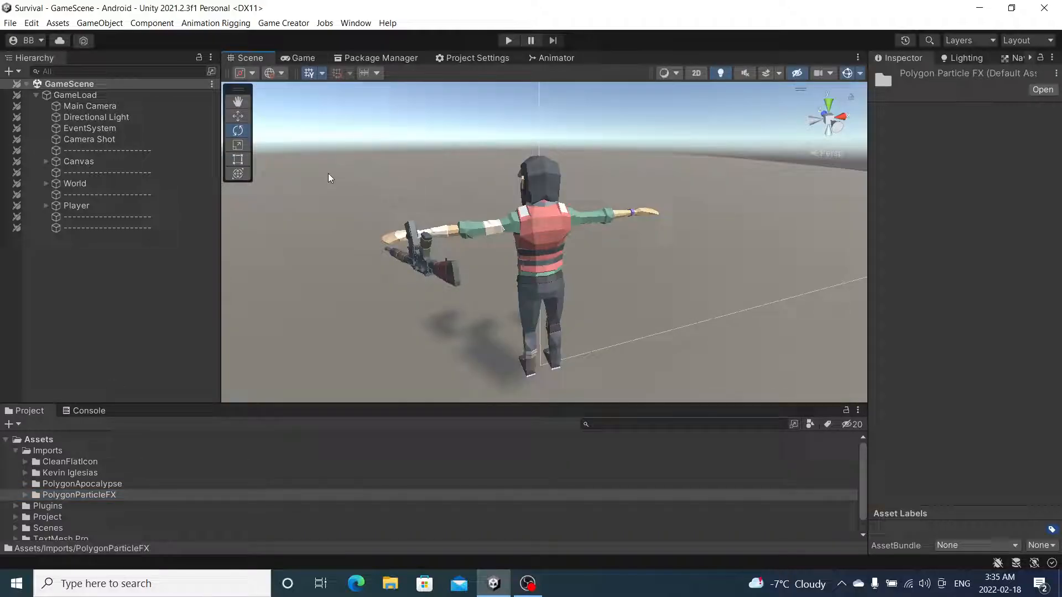
alt+drag(486, 211, 553, 239)
click(525, 288)
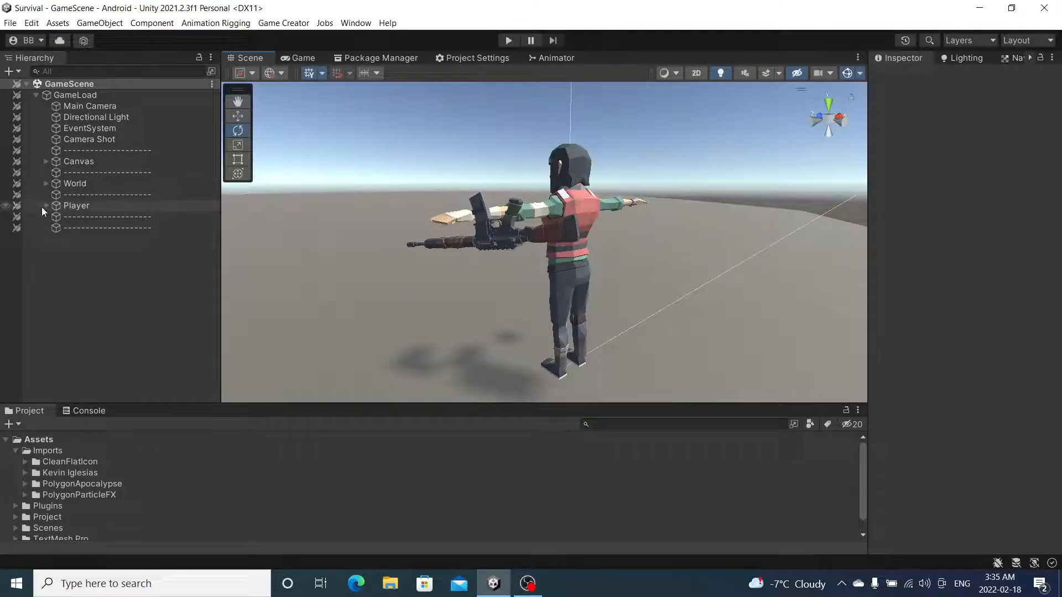
click(46, 206)
click(86, 239)
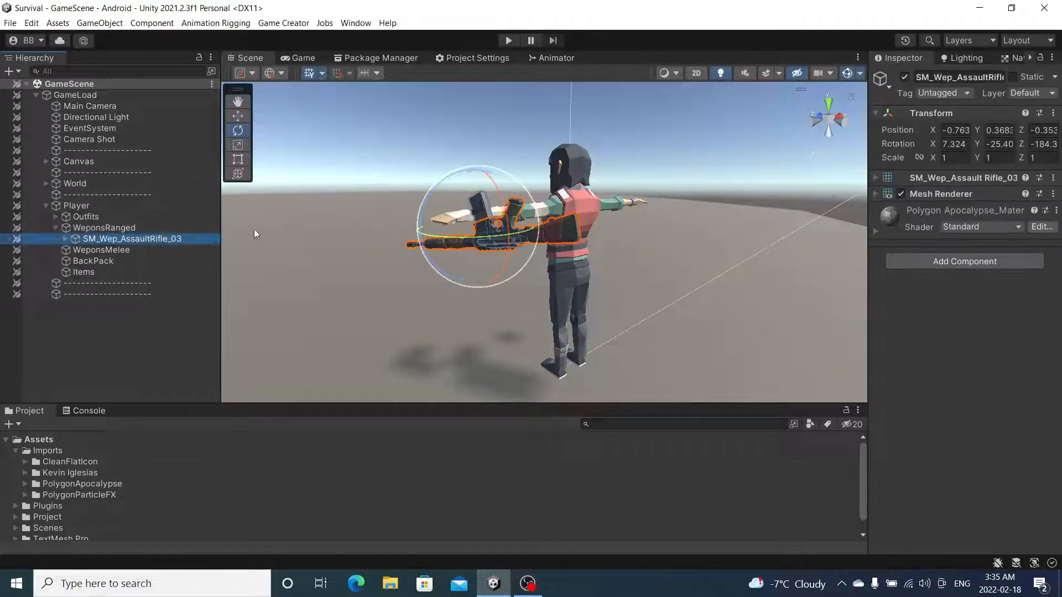
right_click(940, 114)
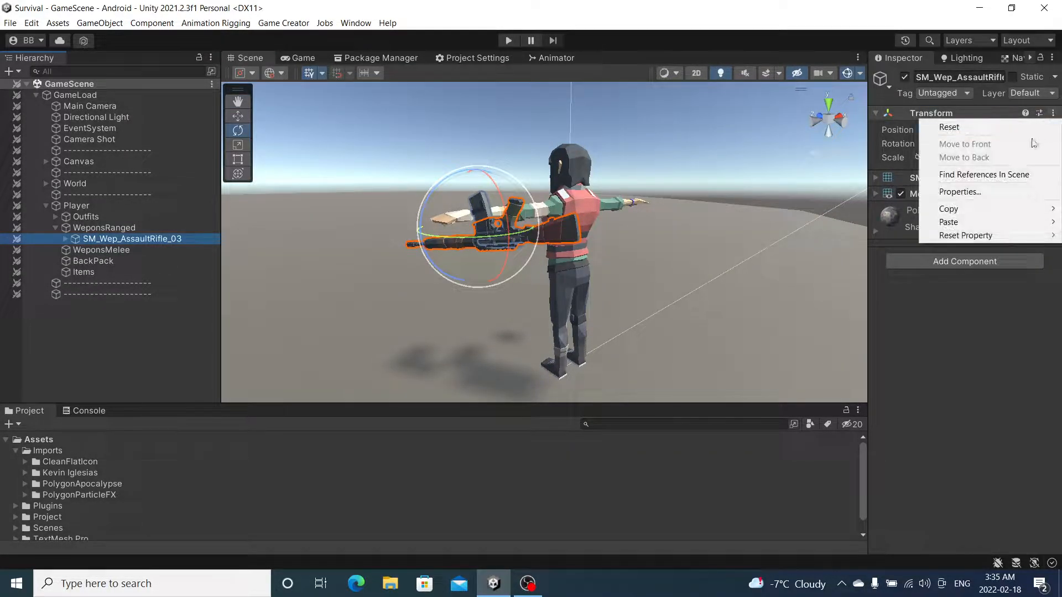
mouse_move(973, 235)
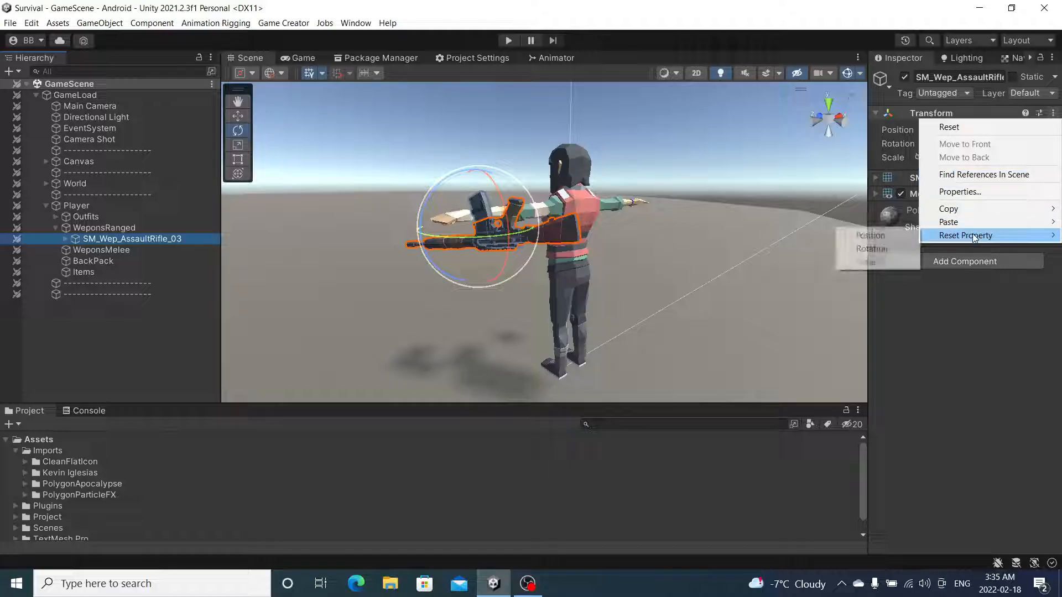
click(883, 237)
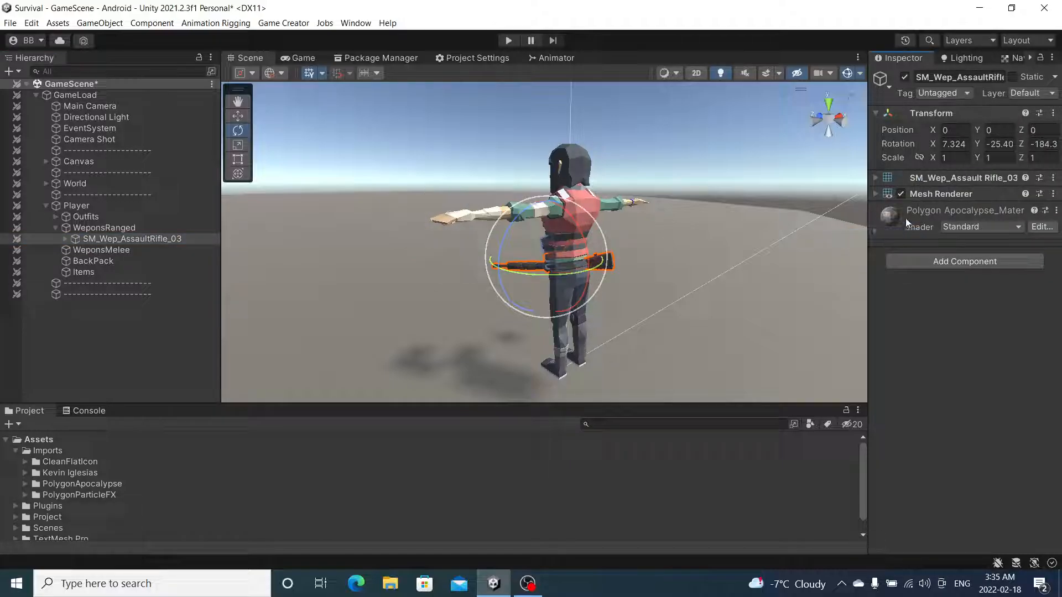
click(1052, 113)
mouse_move(987, 235)
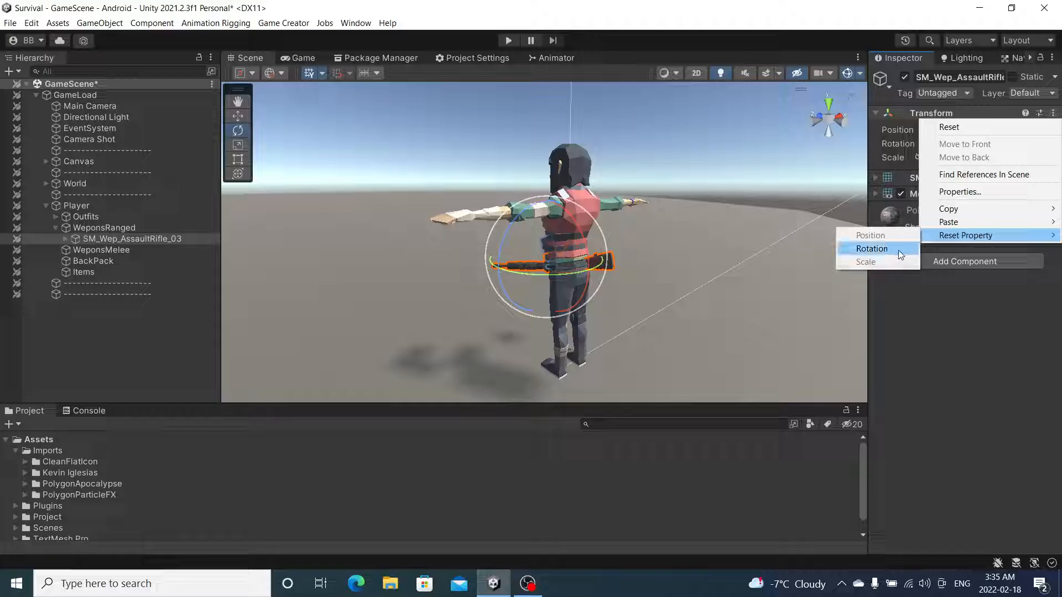
click(897, 251)
Move the assault rifle to the player's outstretched hand, at about X -0.929 and Y 0.39
key(w)
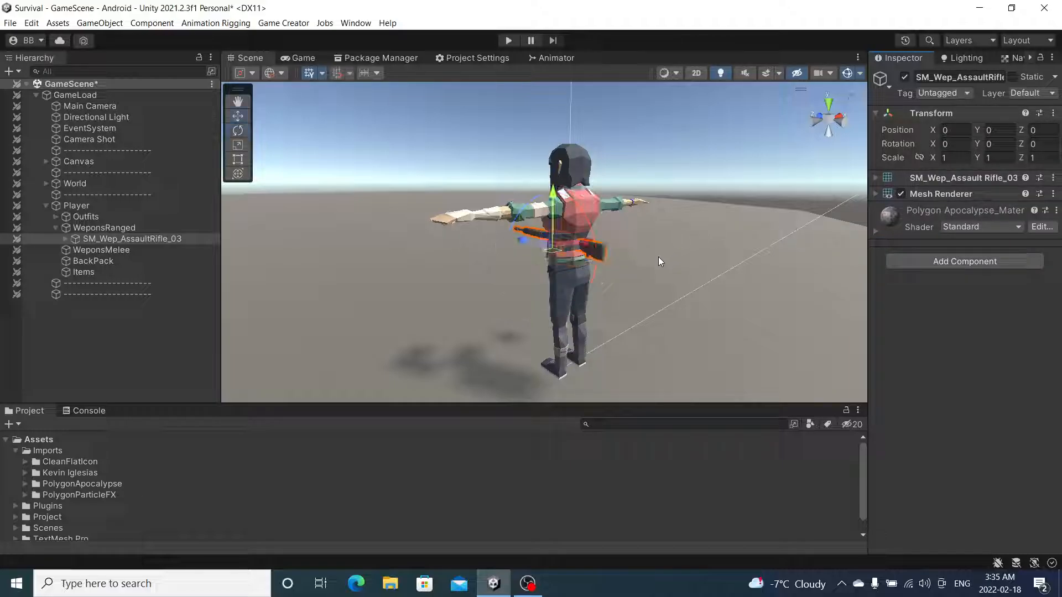
drag(591, 244, 610, 298)
drag(558, 263, 548, 282)
alt+drag(548, 282, 519, 204)
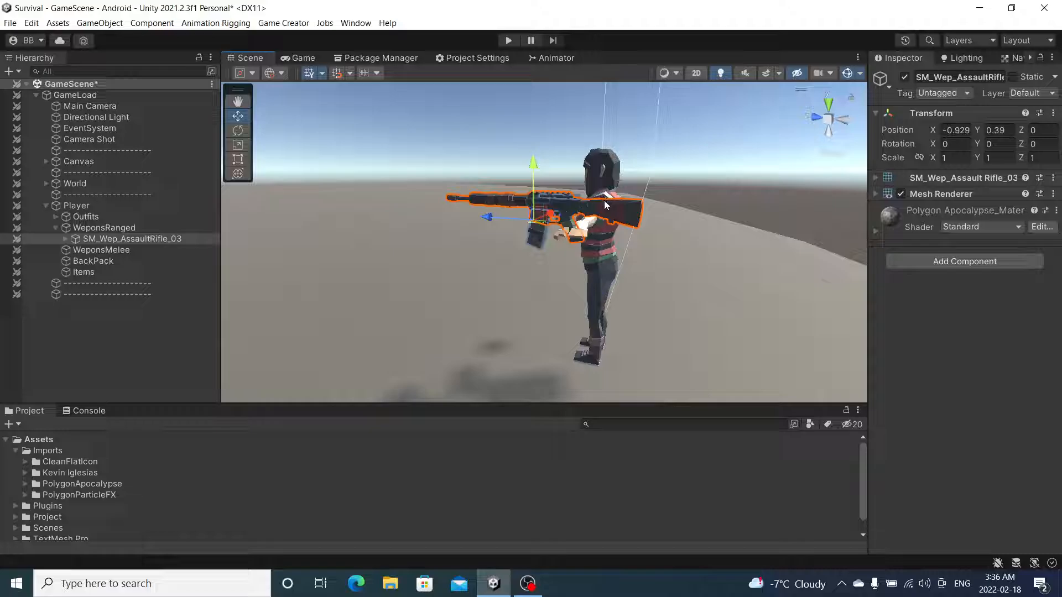
alt+drag(606, 206, 567, 273)
scroll(629, 244, up, 5)
Rename the SM_Wep_AssaultRifle_03 object to "Rifle"
click(123, 240)
right_click(124, 240)
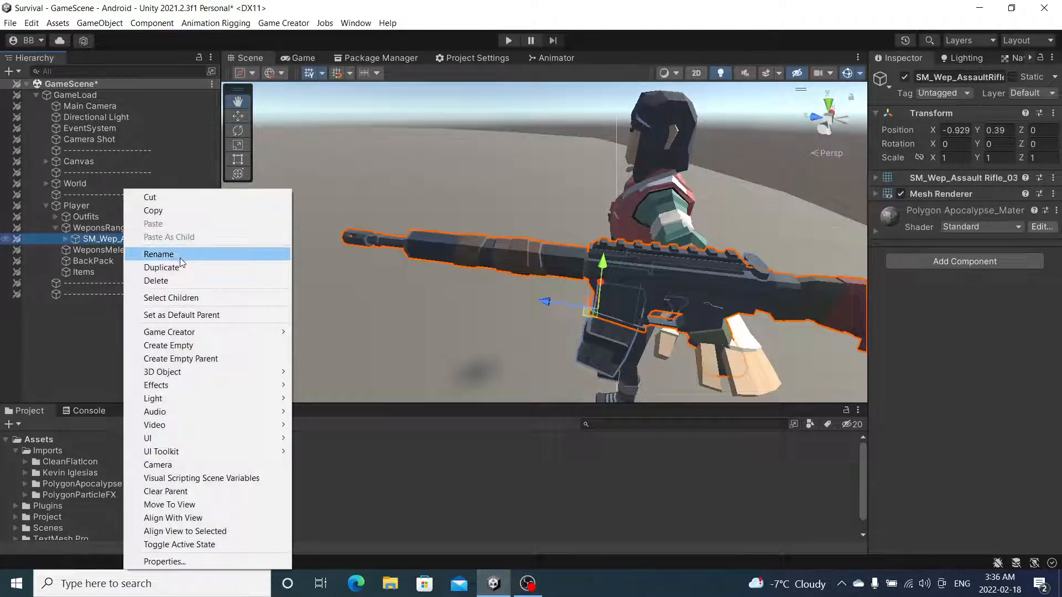
click(180, 253)
text(Ri)
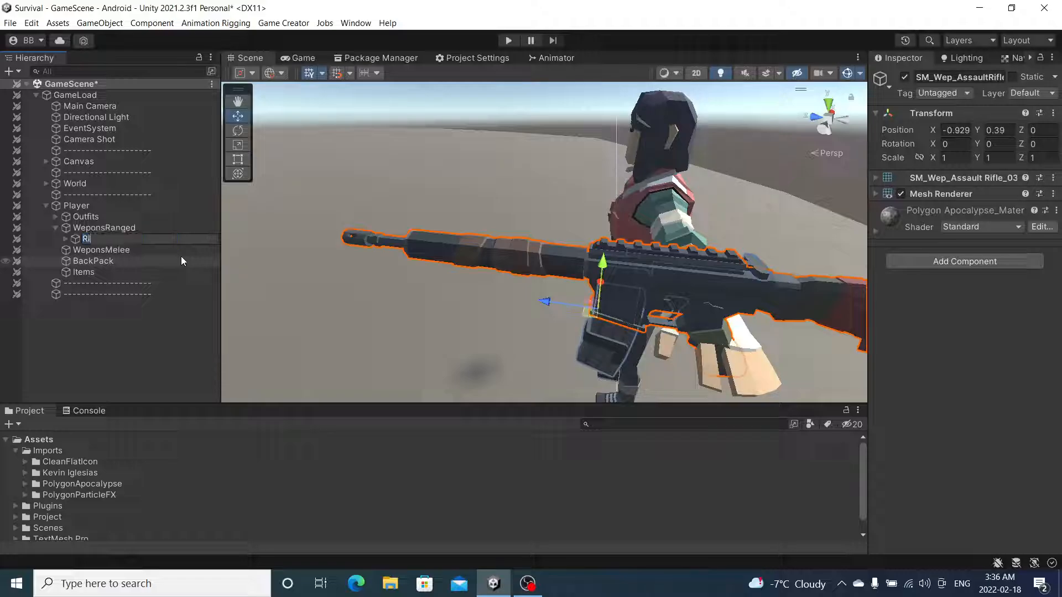
text(fle)
key(Return)
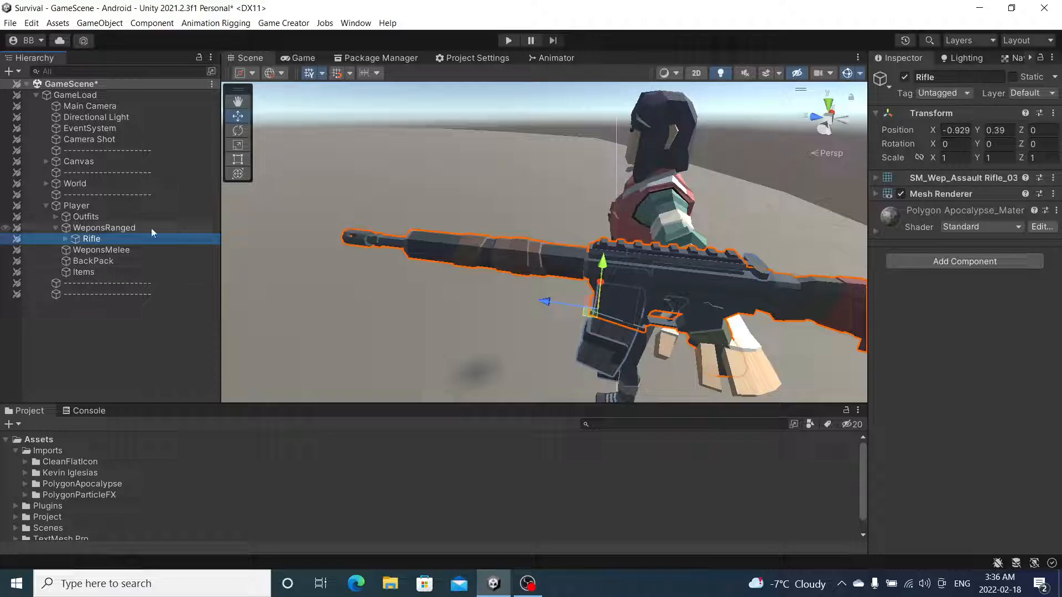
Create an empty child object named "Attatchments" under Rifle
click(65, 239)
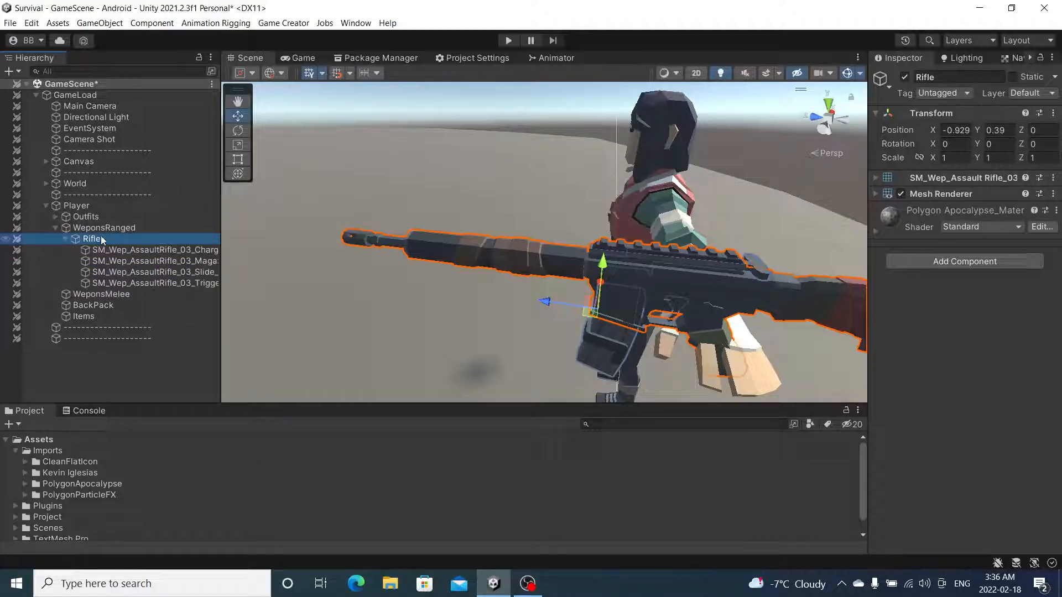
right_click(113, 239)
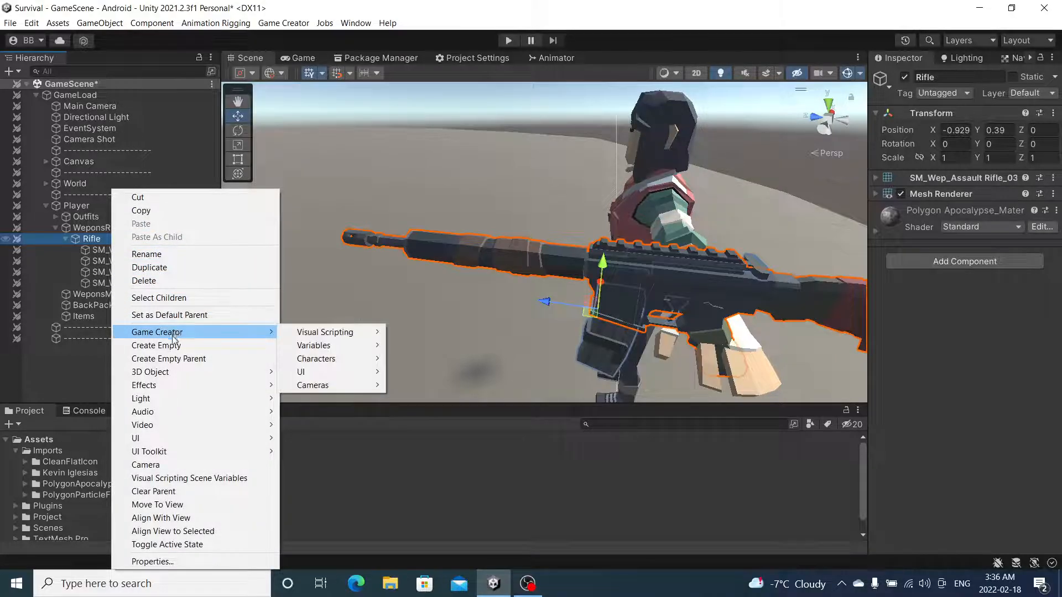
click(169, 345)
text(At)
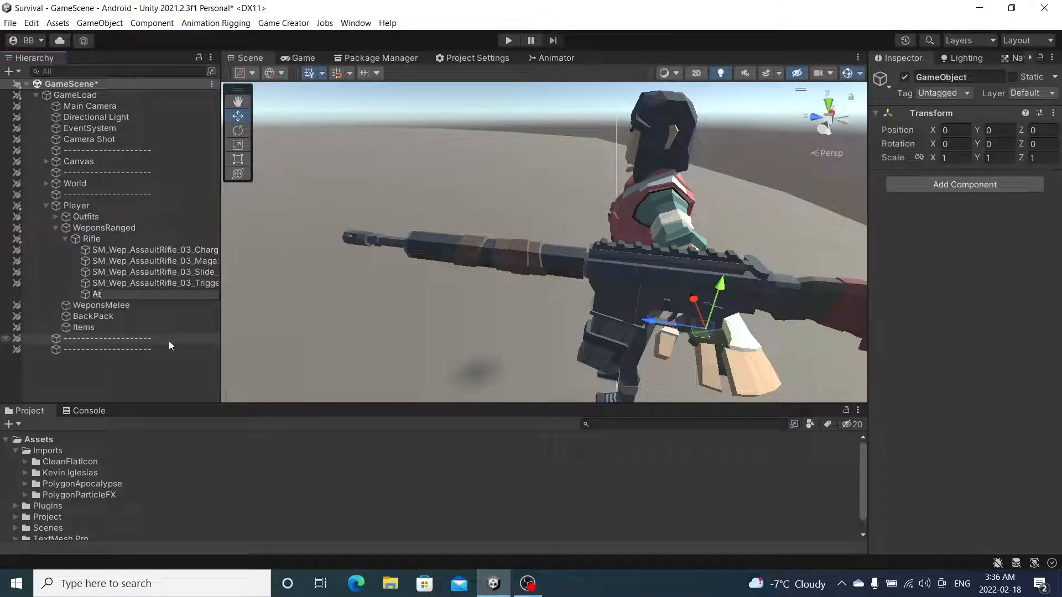
text(tatchments)
key(Return)
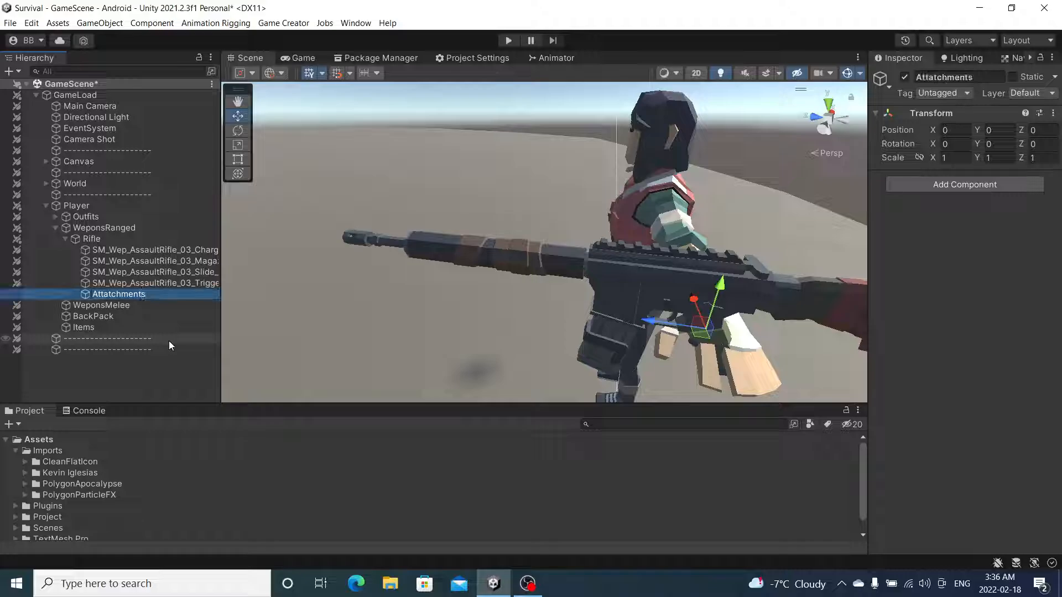
Move the rifle's four SM_Wep_AssaultRifle_03 part objects into Attatchments and keep that group collapsed
click(175, 252)
shift+click(170, 283)
drag(170, 283, 145, 294)
click(75, 250)
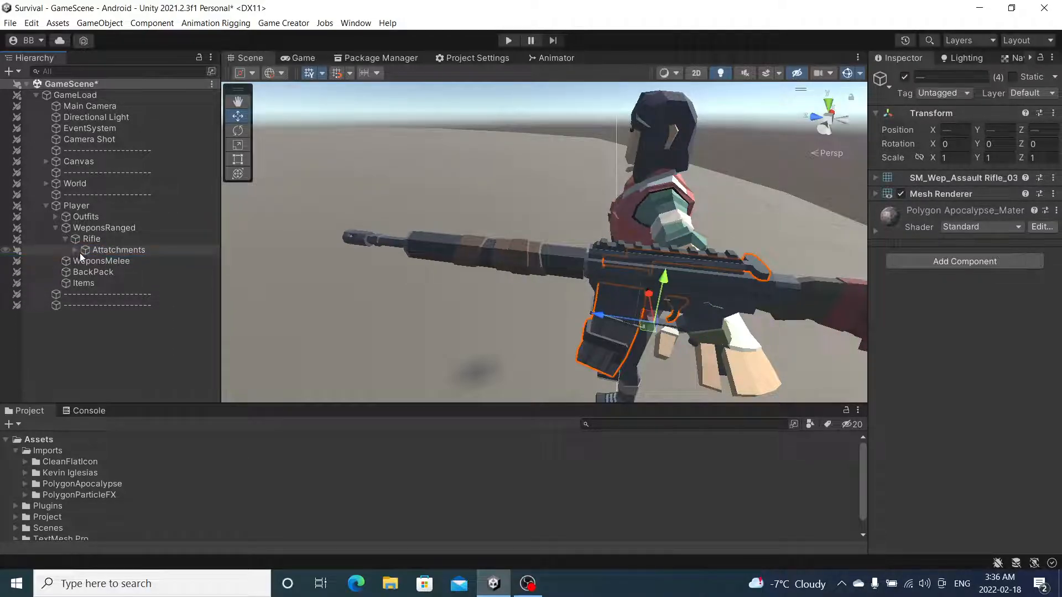
Create an empty child object named "Shooting" under Rifle
click(100, 227)
right_click(83, 238)
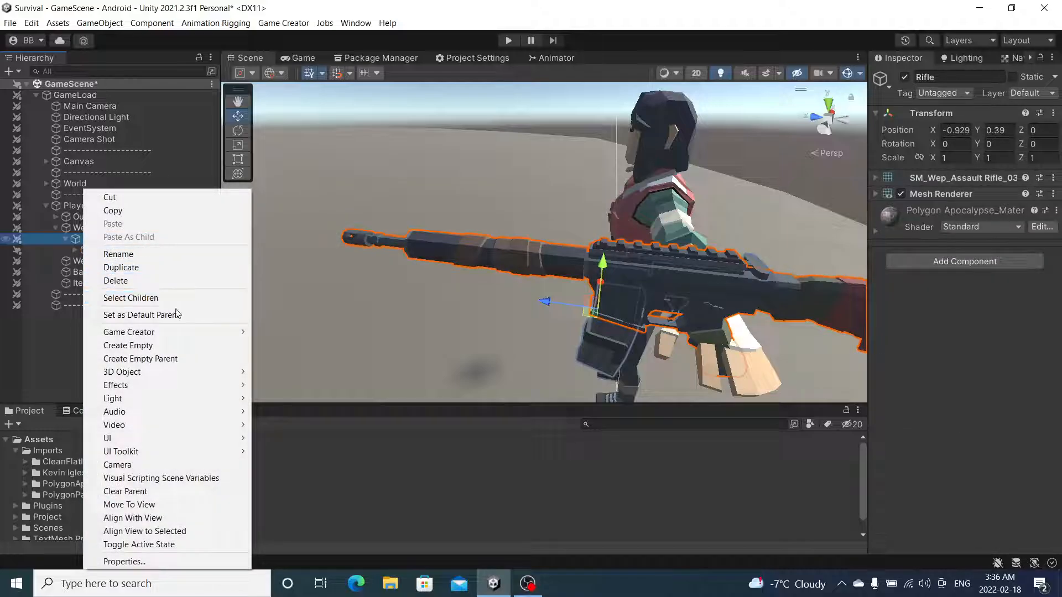
click(172, 345)
text(Shooting)
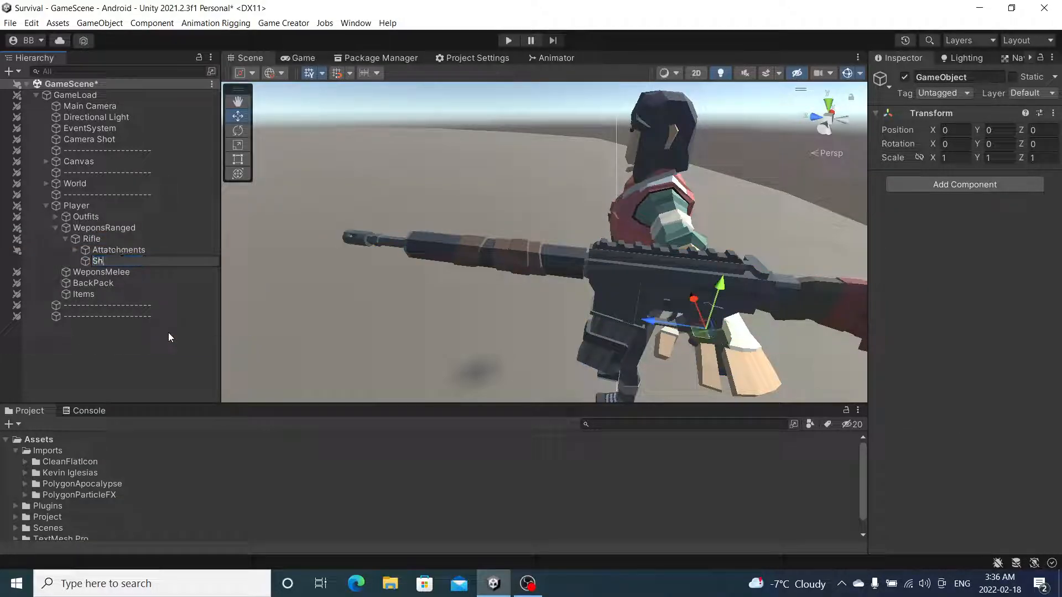
key(Return)
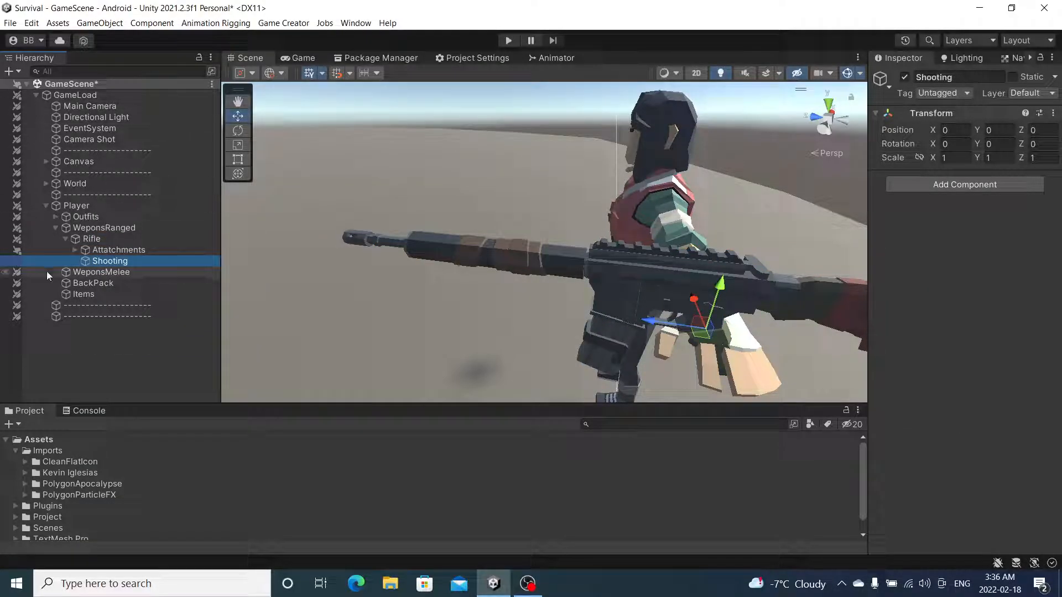
Create an empty child object named "Start" under Shooting and add a Marker component to it
right_click(149, 260)
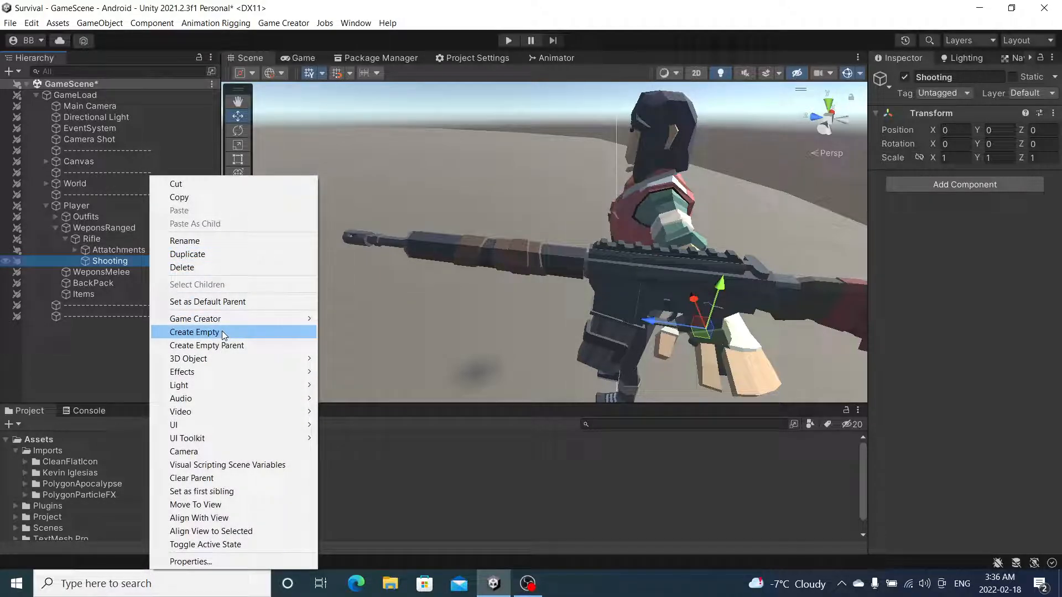
click(222, 332)
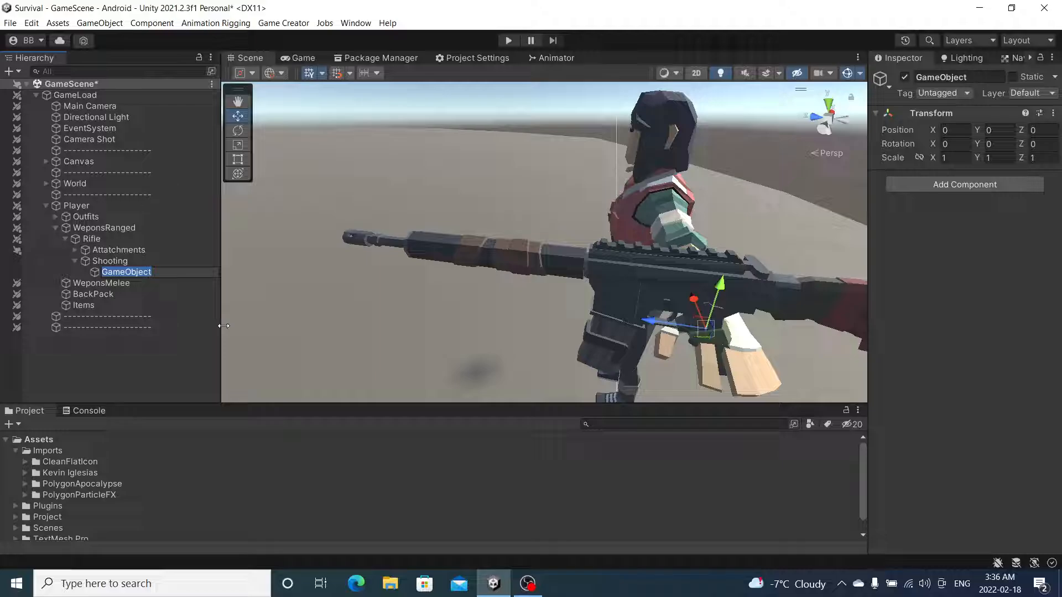
text(Start)
key(Return)
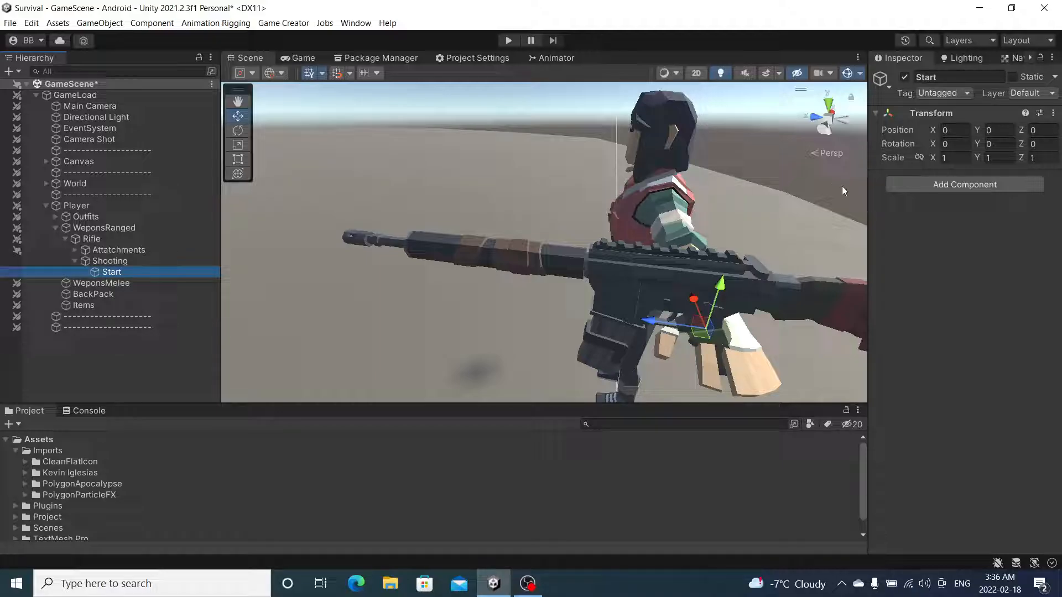
click(983, 186)
text(m)
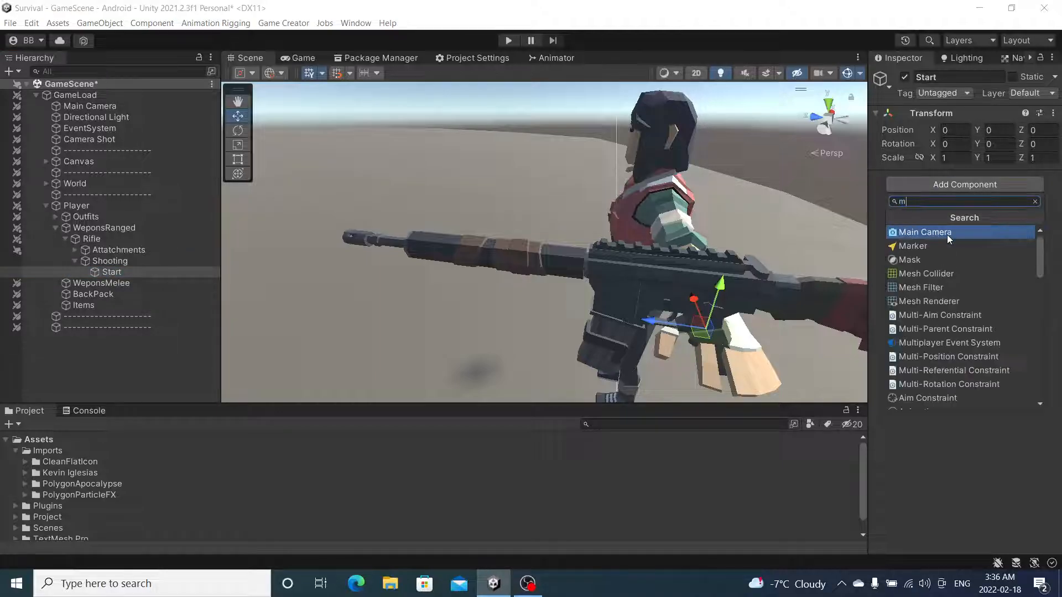
click(940, 246)
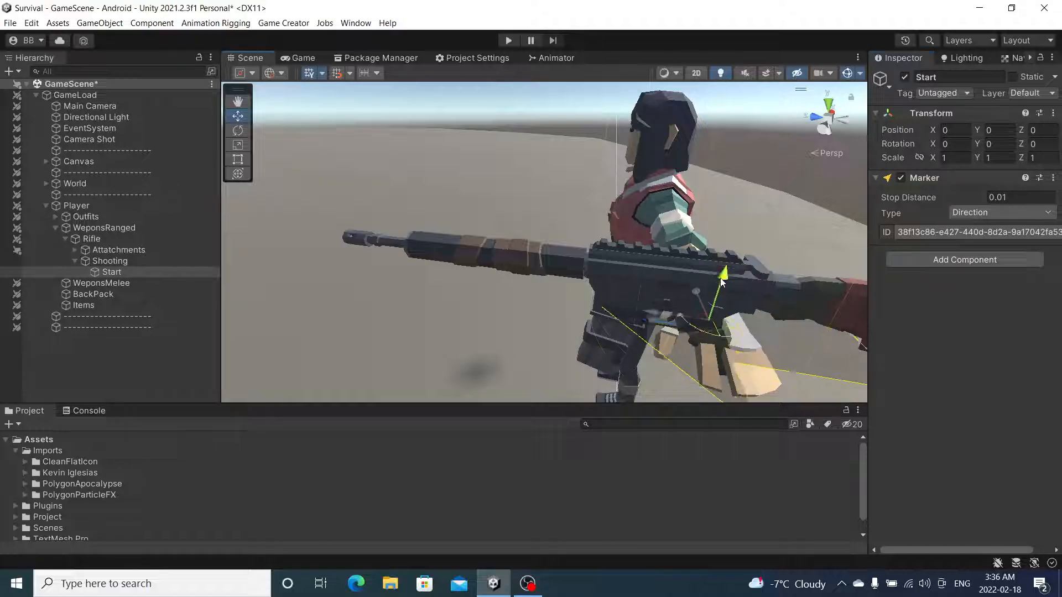
Move the Start marker just in front of the rifle's muzzle, at about Y 0.091 and Z 0.789
mouse_move(721, 282)
mouse_down()
mouse_move(427, 306)
mouse_move(407, 255)
mouse_move(309, 247)
mouse_up()
scroll(463, 277, down, 10)
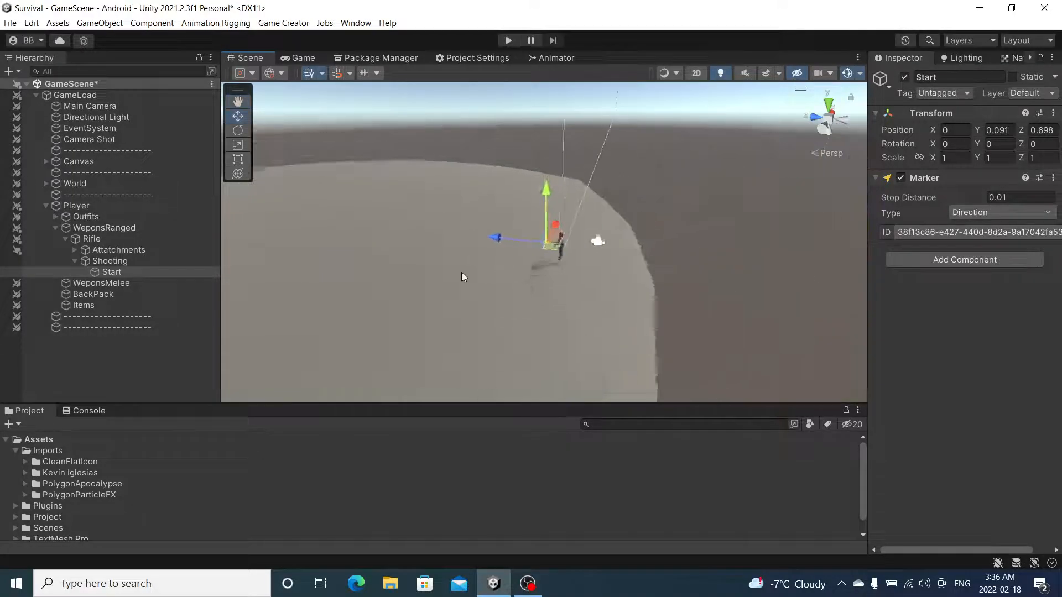
scroll(462, 271, up, 5)
scroll(495, 260, down, 3)
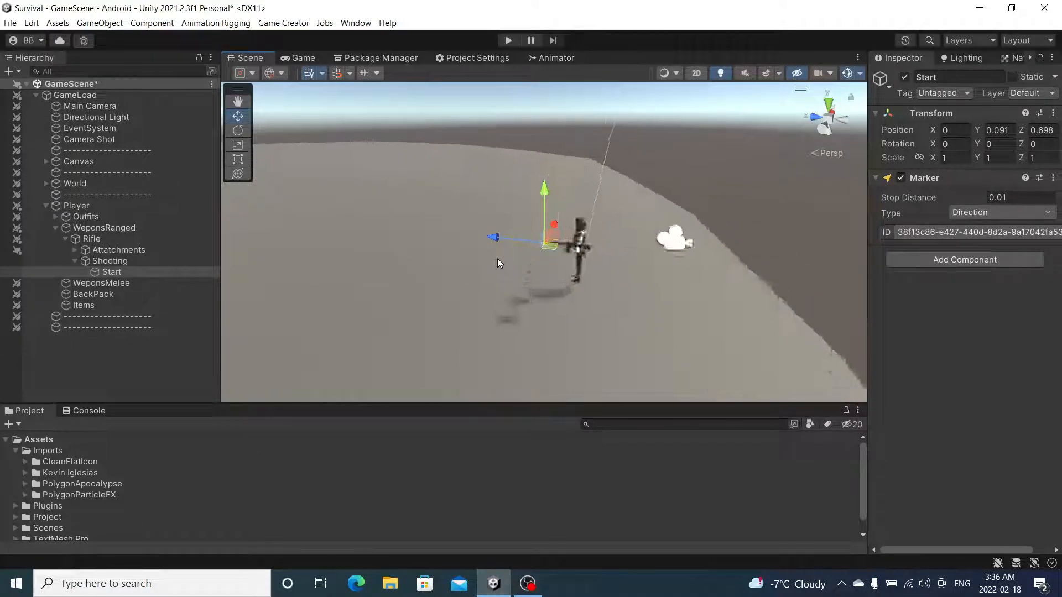
scroll(497, 257, up, 8)
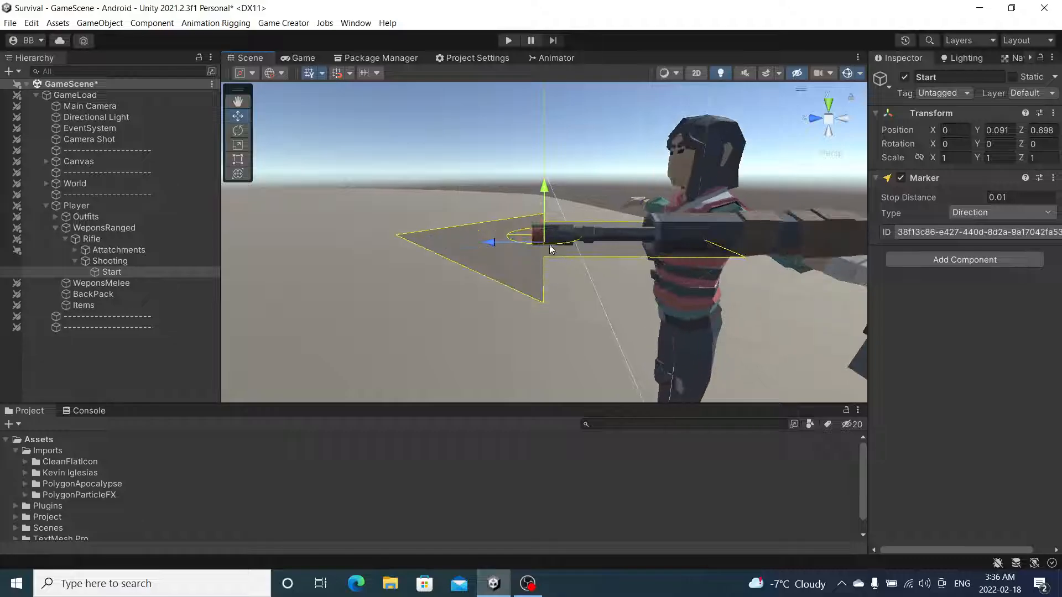
drag(518, 244, 449, 246)
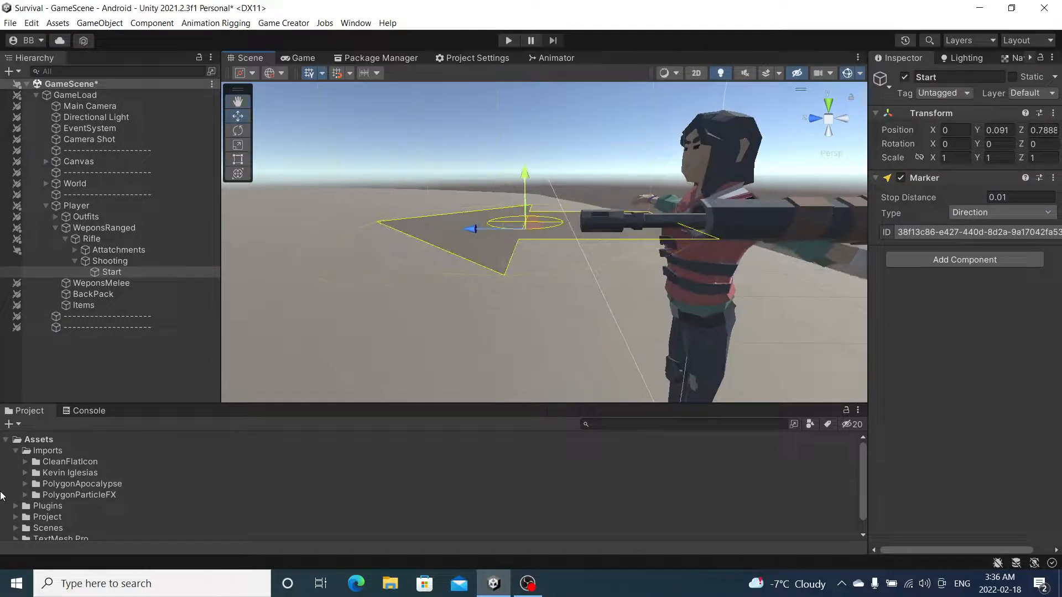
Search the project assets for "bullet" and add the Bullet_Trail_FX prefab as a child of the Start marker
click(663, 424)
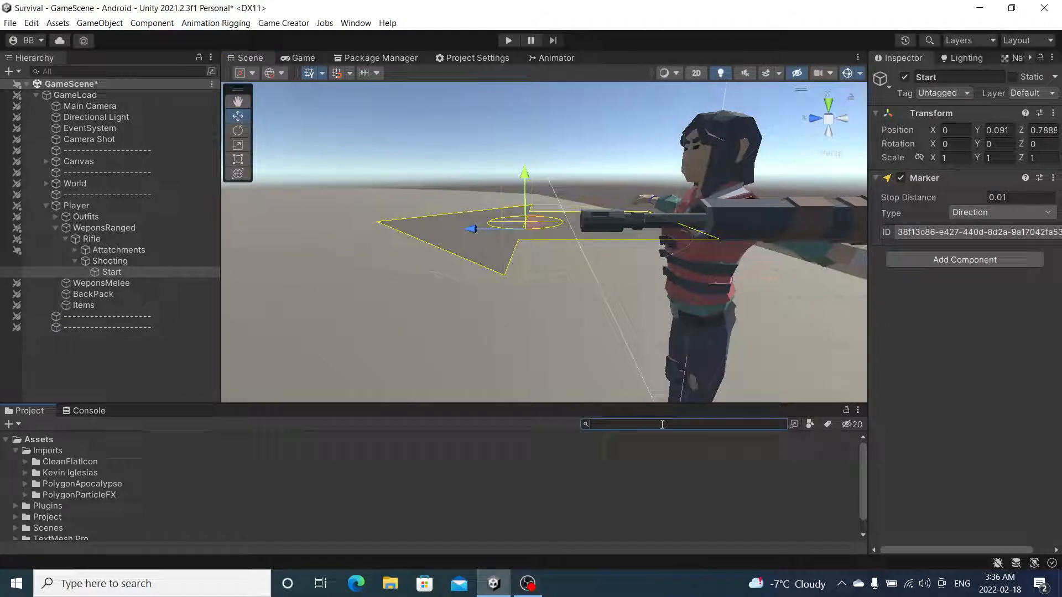
text(bullet)
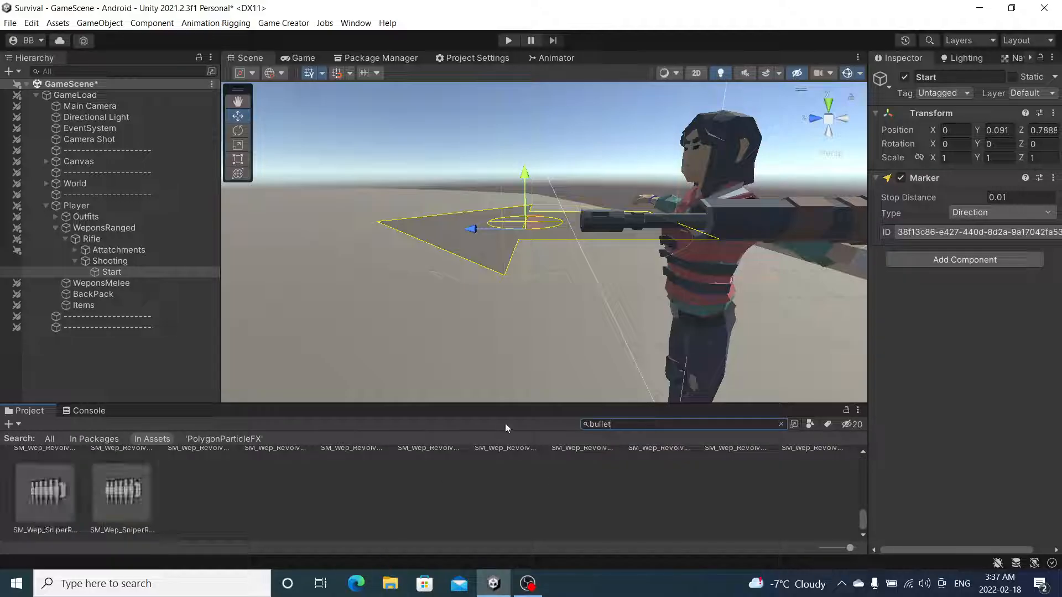
drag(522, 404, 529, 270)
scroll(499, 425, up, 5)
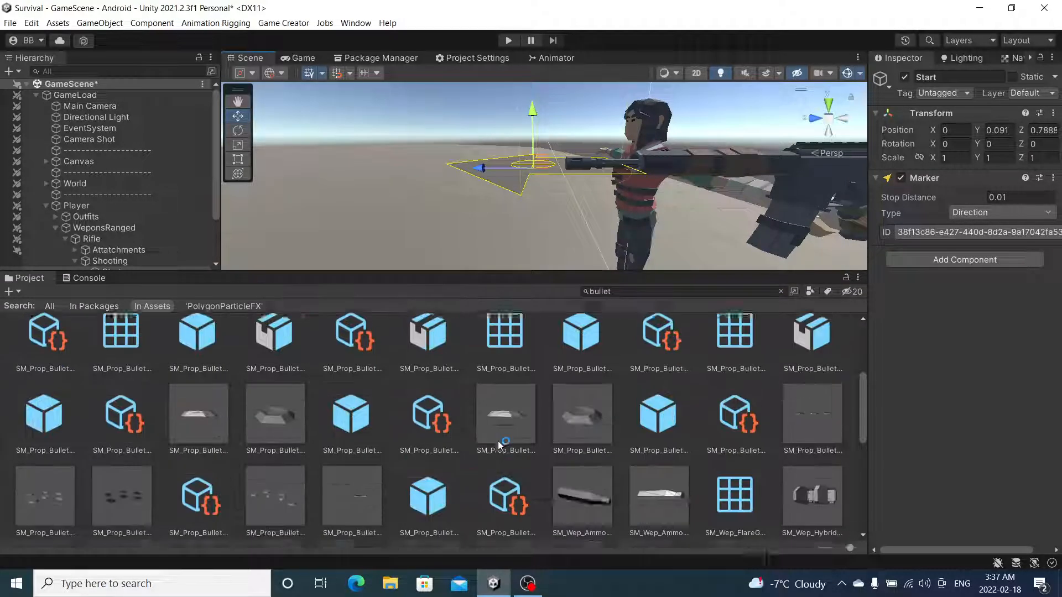
scroll(497, 440, down, 2)
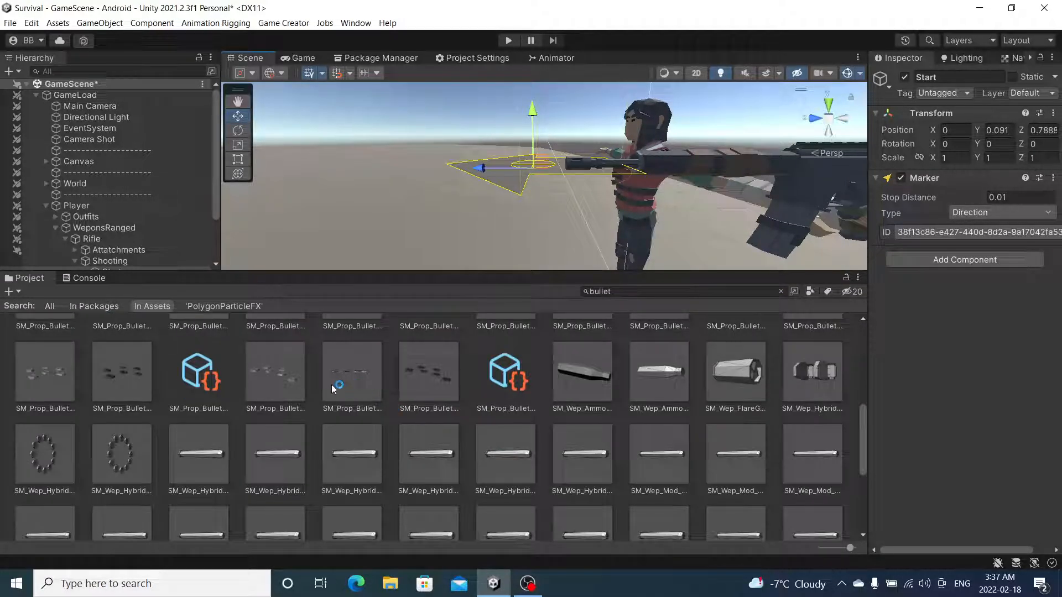
scroll(480, 403, up, 3)
scroll(482, 407, up, 3)
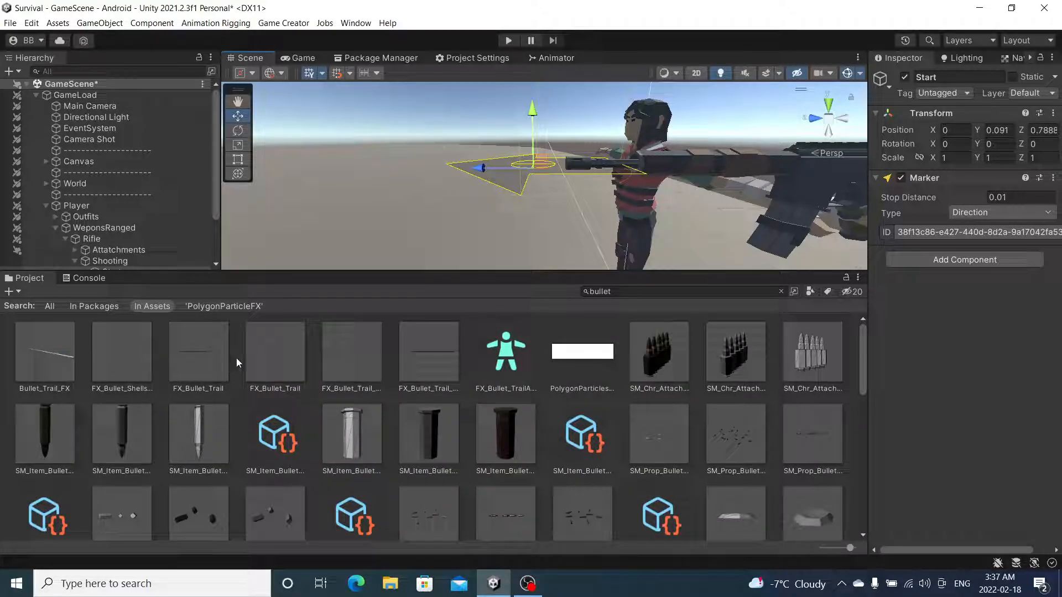
click(57, 357)
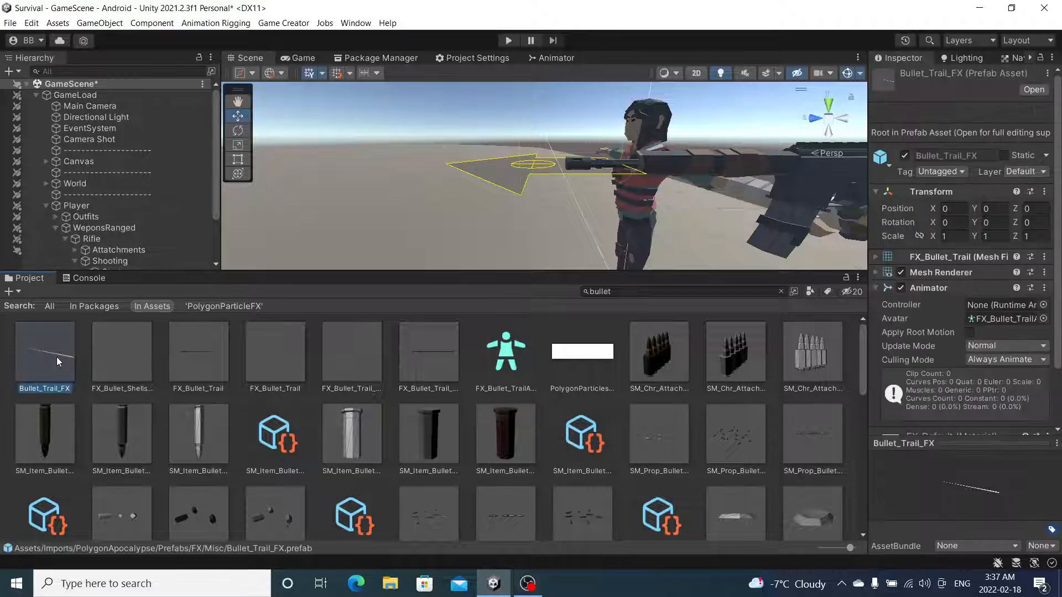
click(218, 356)
drag(61, 355, 119, 232)
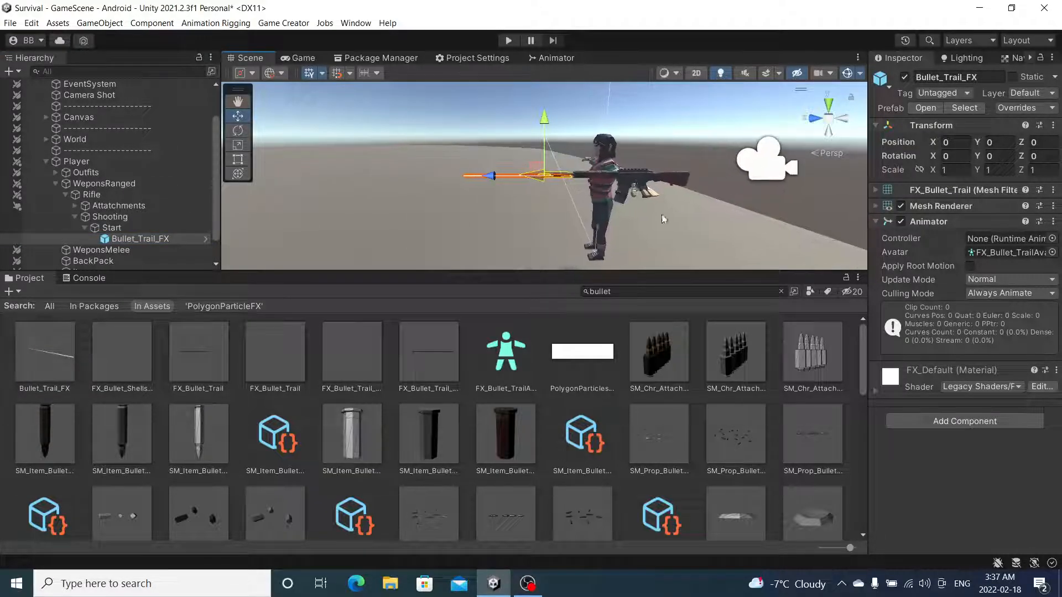
Clear the asset search, shrink the asset browser again and collapse the FX folder
click(781, 291)
drag(777, 272, 35, 425)
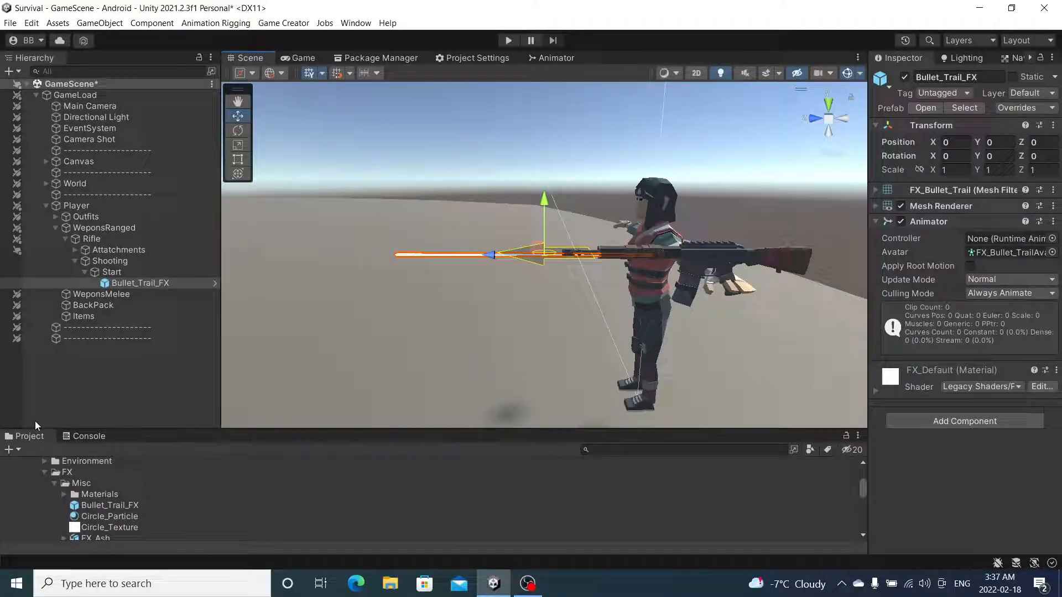
click(45, 472)
scroll(563, 281, up, 4)
Unpack the Bullet_Trail_FX prefab instance under Start completely
click(489, 152)
alt+drag(493, 188, 298, 221)
right_click(152, 283)
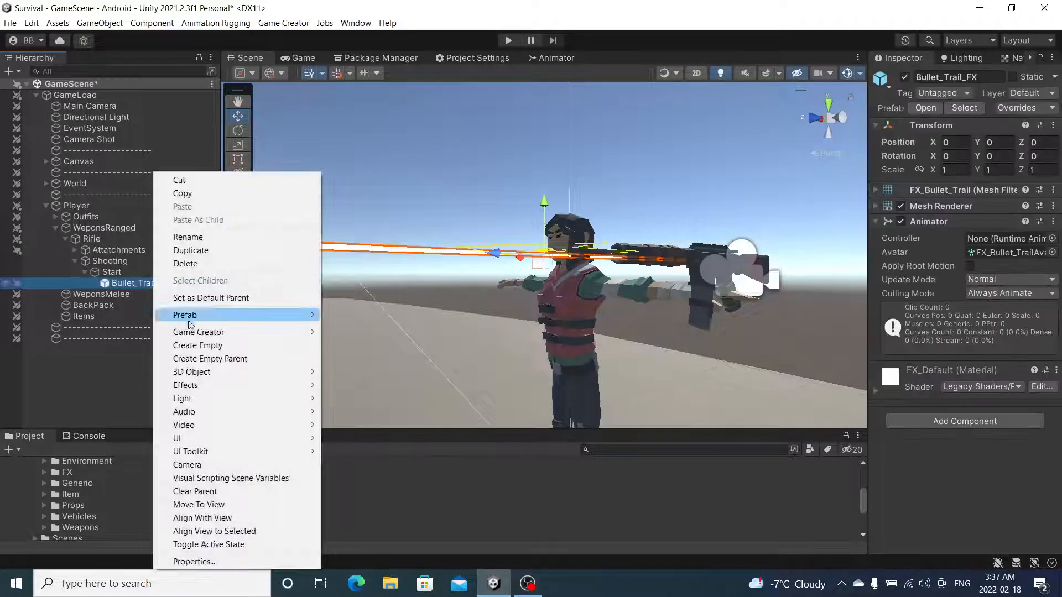
mouse_move(253, 314)
click(408, 381)
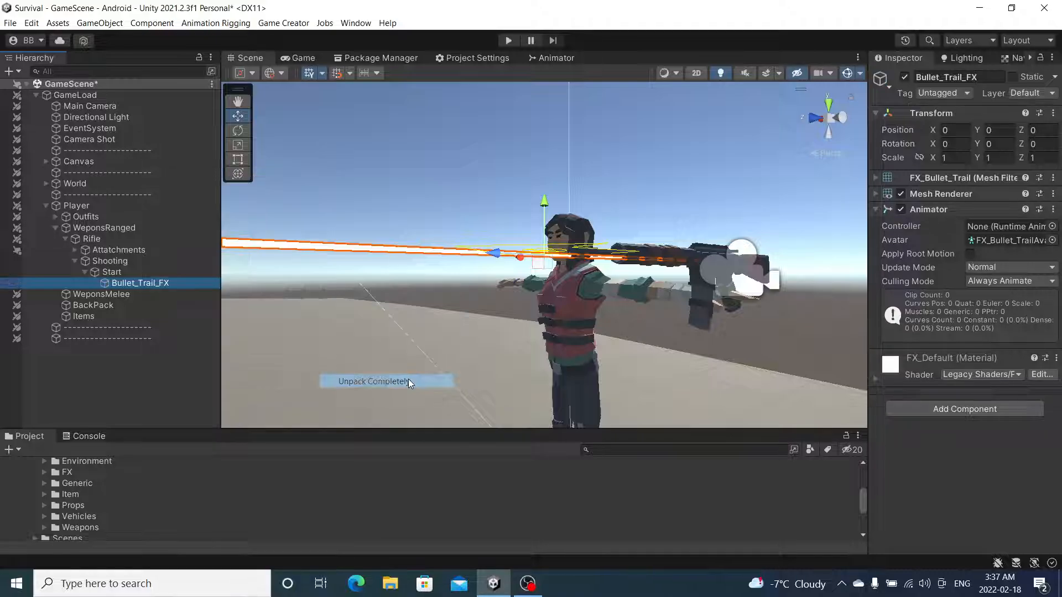
Rename the unpacked Bullet_Trail_FX object as Bullet
click(1000, 82)
text(Bukk)
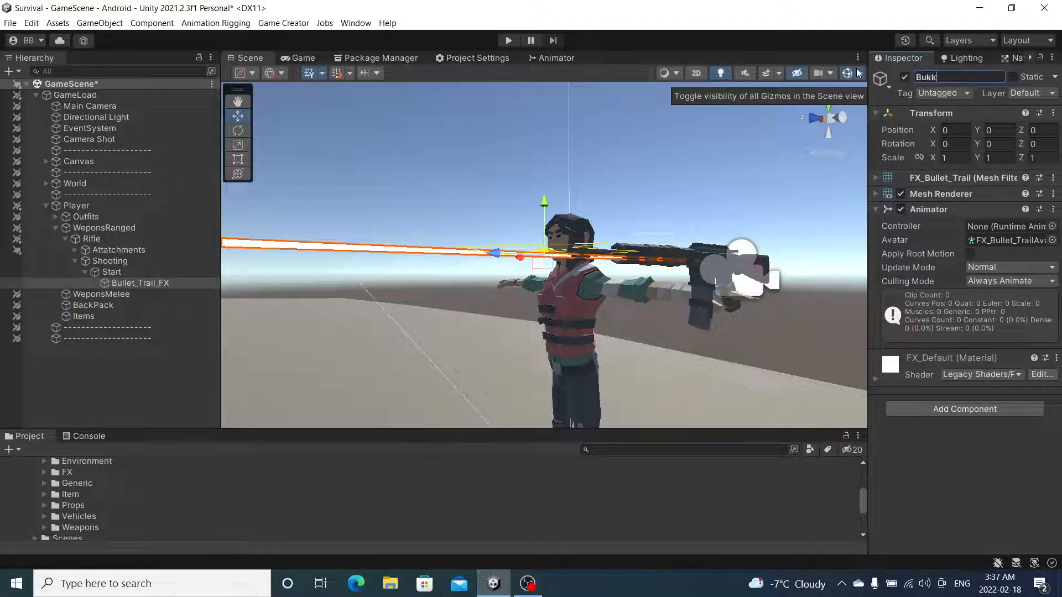
key(BackSpace)
key(BackSpace)
key(BackSpace)
text(llr)
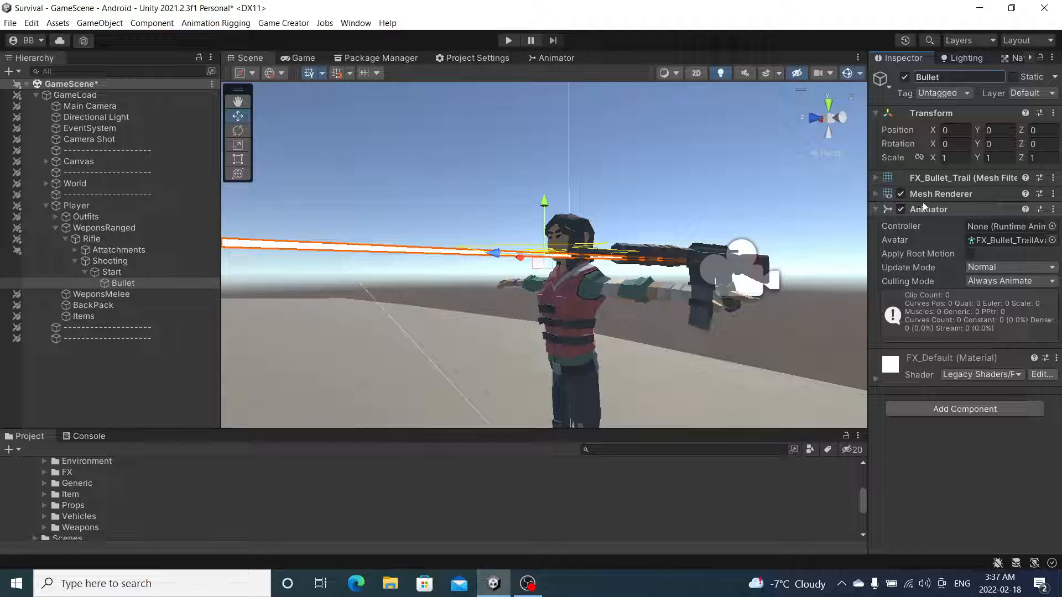
Collapse Bullet's Animator component and run the game briefly to examine the bullet trail in play mode
drag(867, 246, 801, 245)
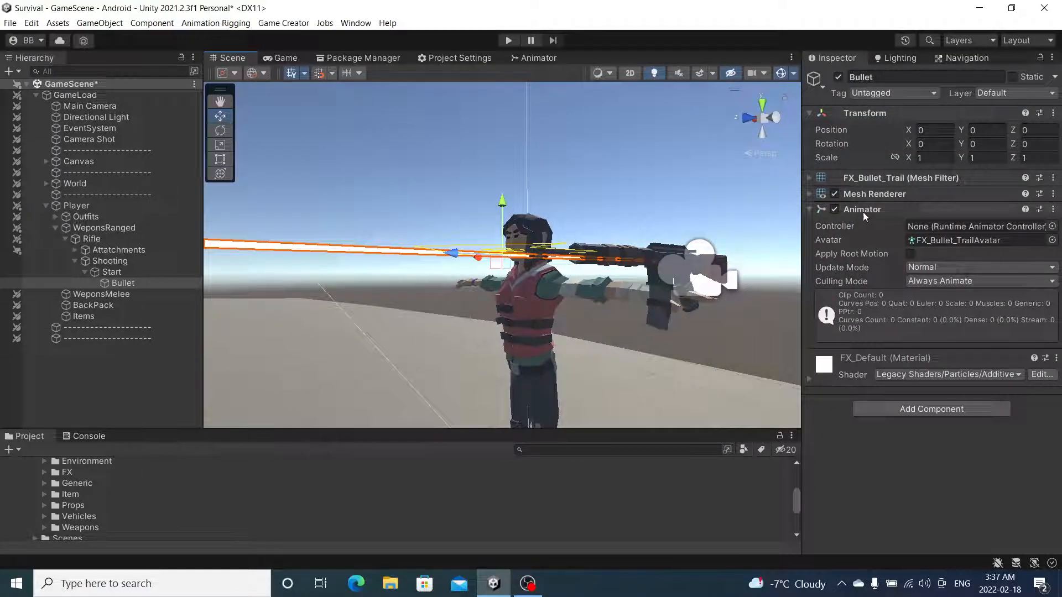
click(812, 210)
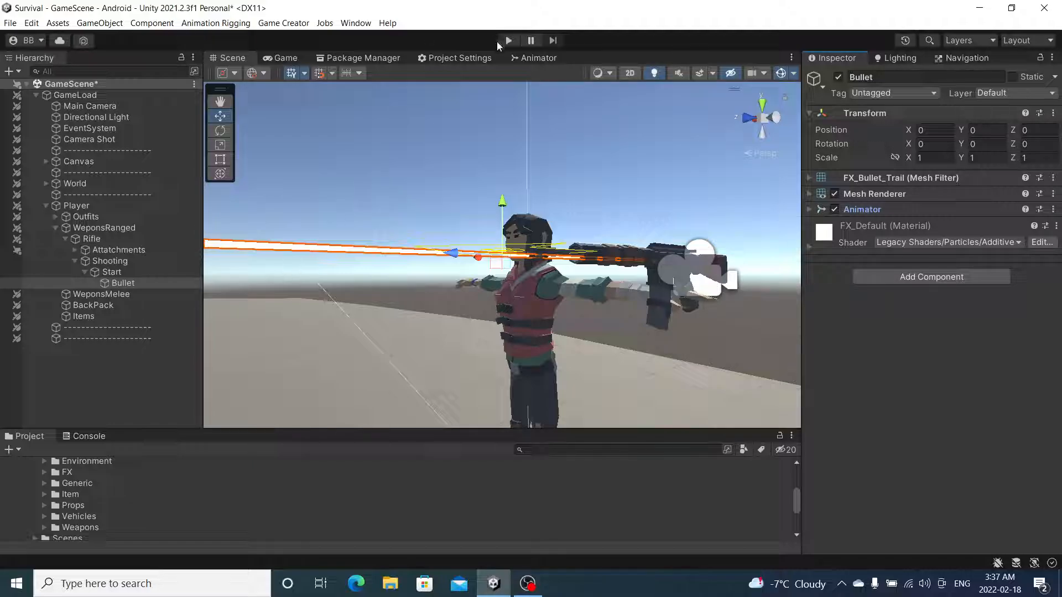
click(509, 40)
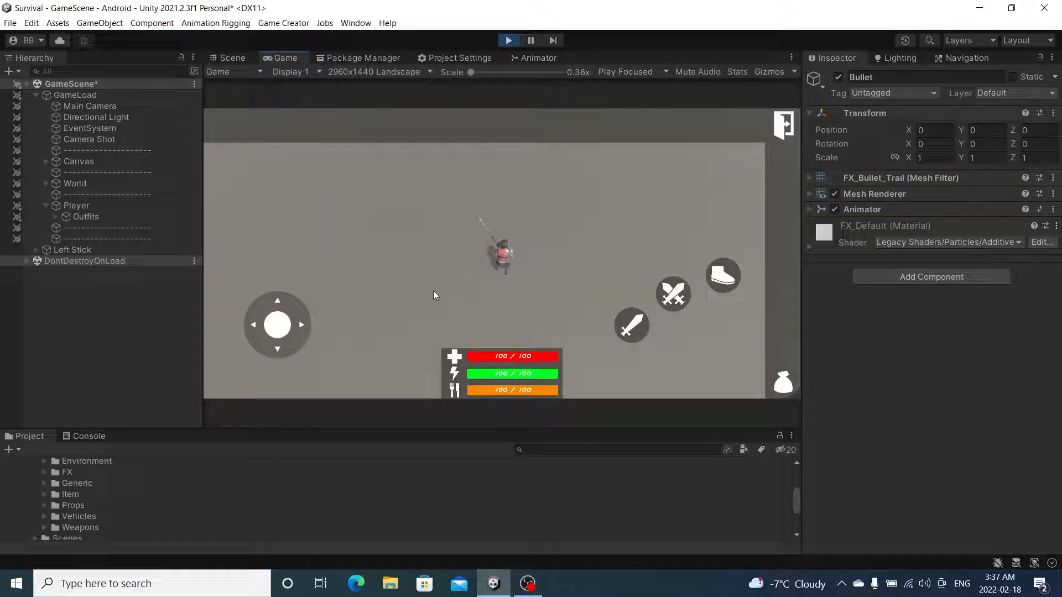
click(513, 42)
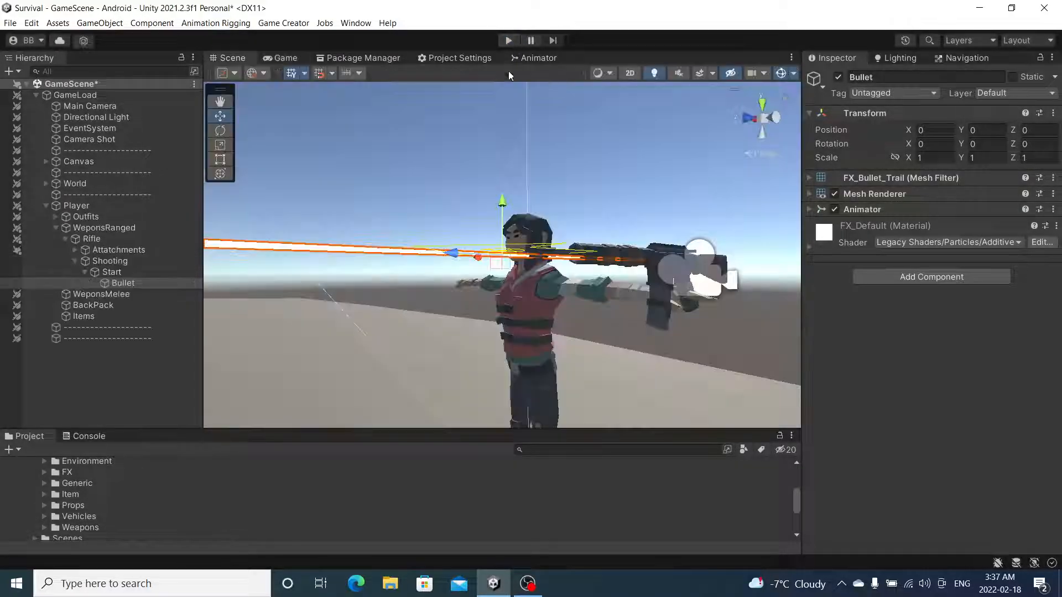
Shorten the Bullet trail by scaling it along Z to about 0.515
alt+drag(526, 239, 362, 322)
key(r)
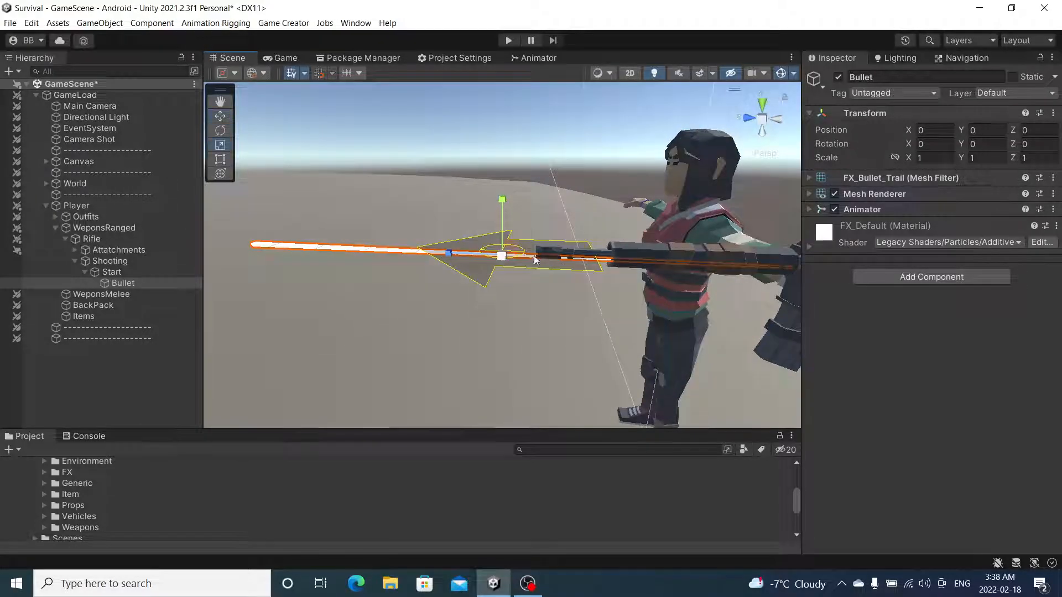
drag(448, 253, 476, 254)
key(e)
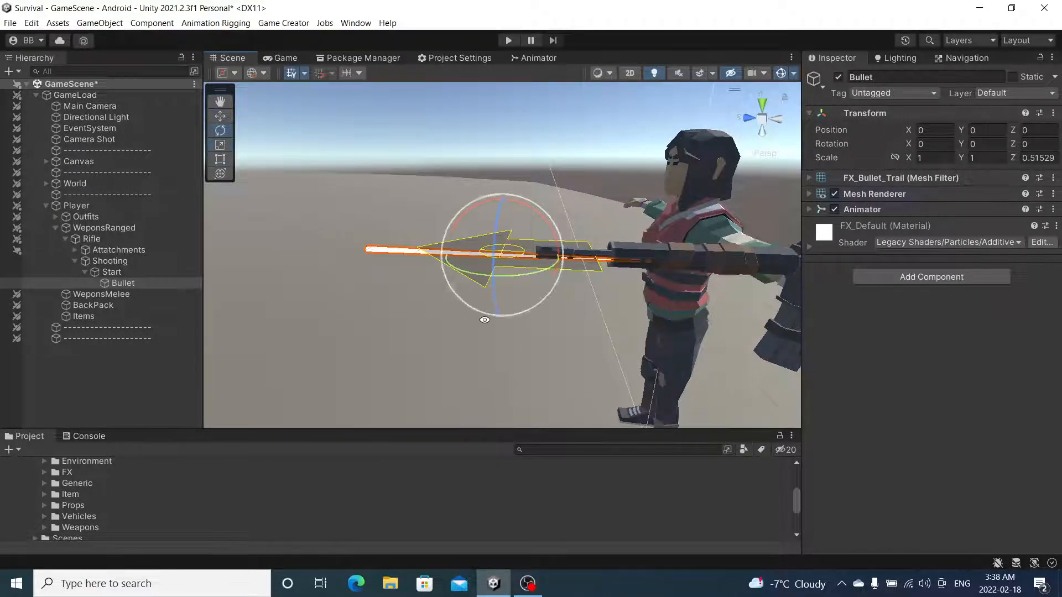
key(w)
Move the Start marker slightly up and back toward the rifle's muzzle, to about Y 0.102 and Z 0.646
click(175, 272)
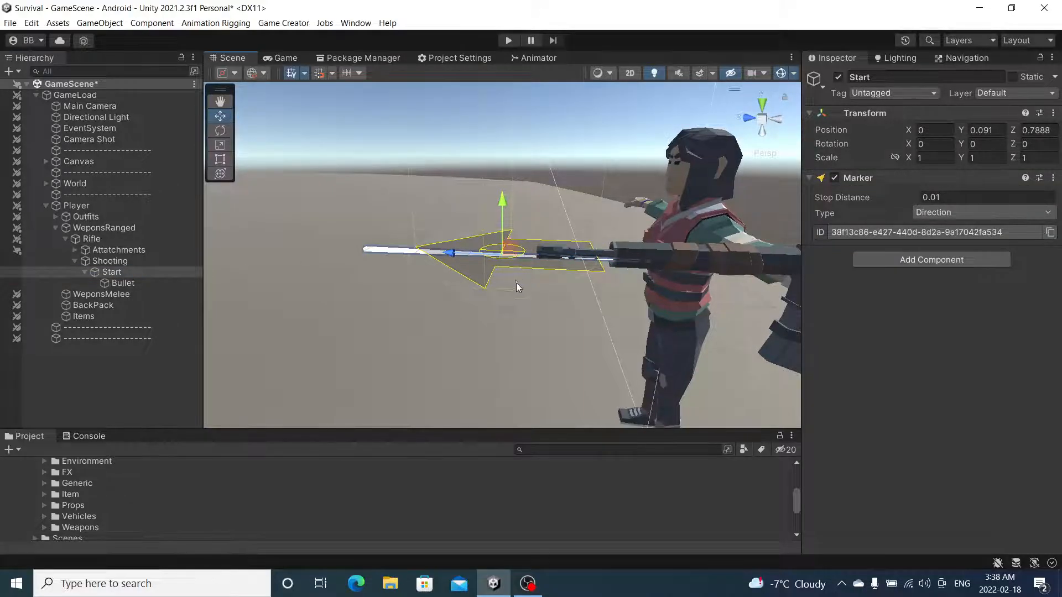
scroll(515, 283, up, 3)
mouse_move(518, 277)
alt+mouse_down()
mouse_move(533, 202)
mouse_move(515, 200)
mouse_move(522, 191)
mouse_move(551, 285)
alt+mouse_up()
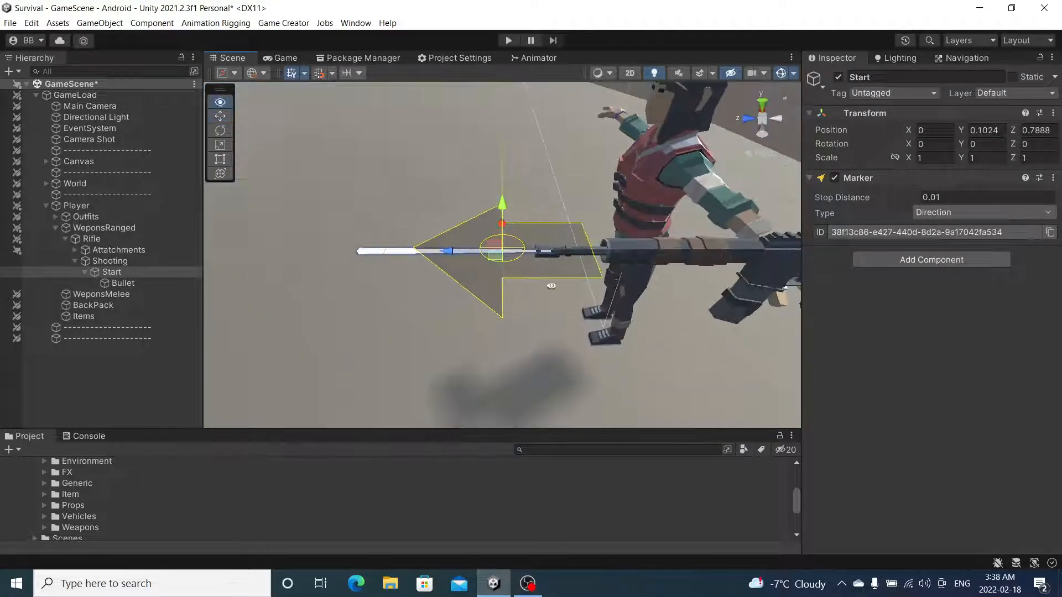
mouse_move(468, 252)
mouse_down()
mouse_move(650, 273)
mouse_move(504, 278)
mouse_move(672, 280)
mouse_up()
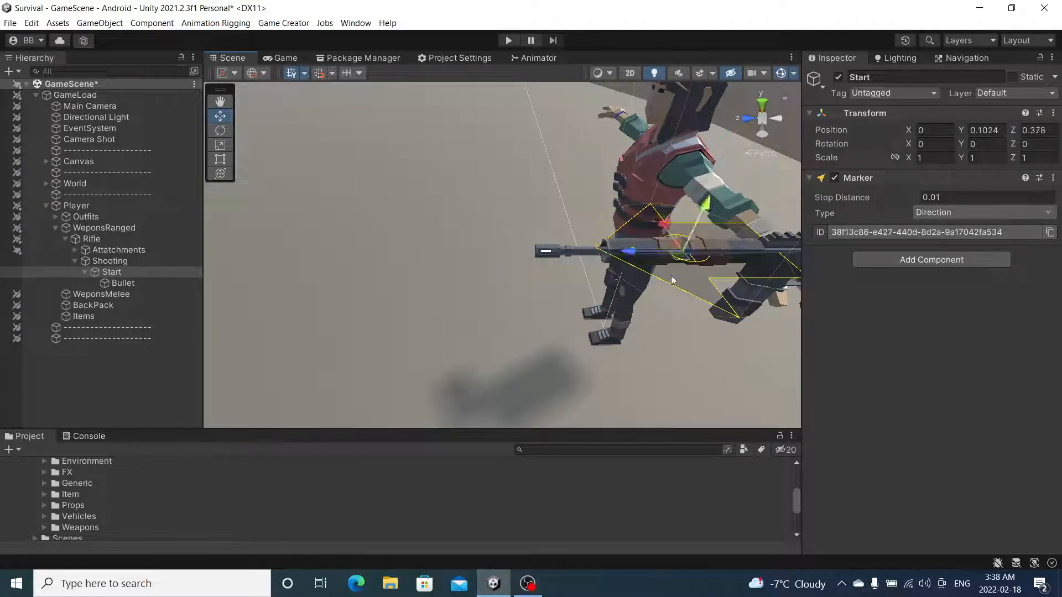
middle_drag(672, 280, 368, 298)
mouse_move(367, 297)
alt+mouse_down()
mouse_move(884, 174)
mouse_move(363, 239)
mouse_move(358, 303)
alt+mouse_up()
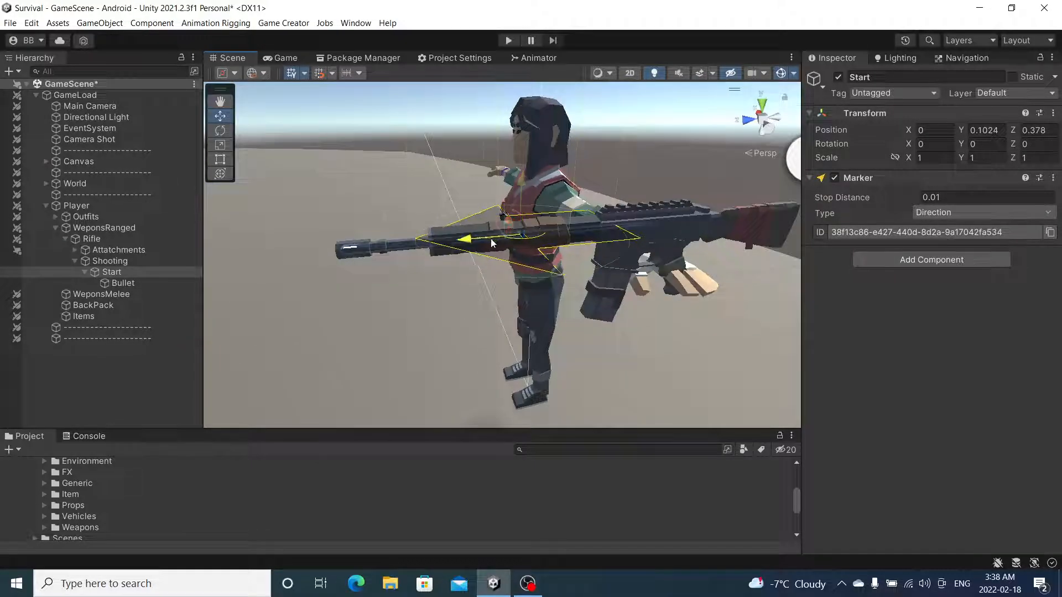
drag(540, 231, 360, 273)
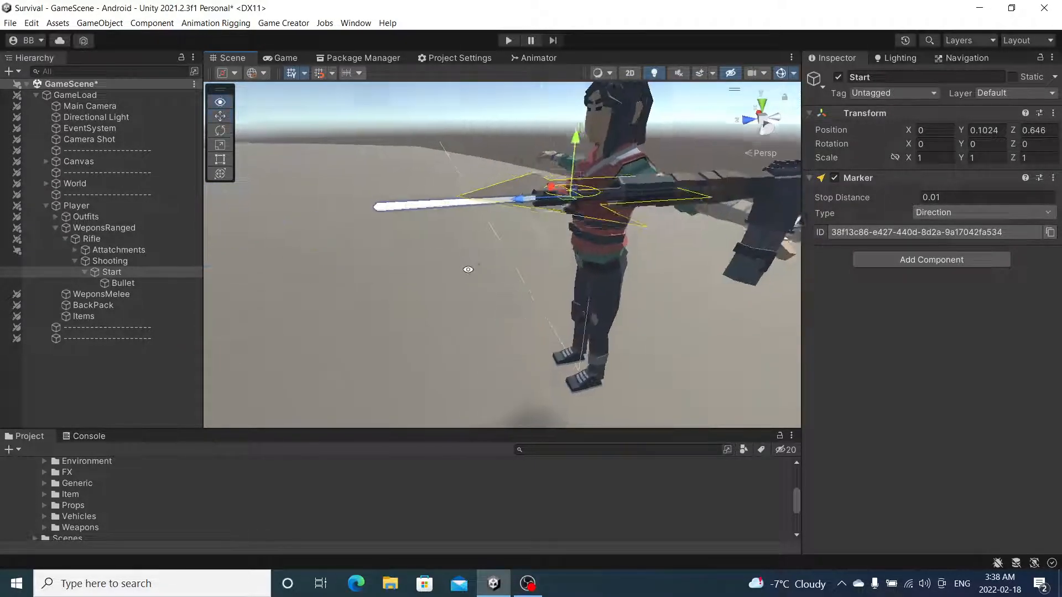
Shift Bullet back to about Z -0.061 relative to Start and rescale it so the trail extends well past the muzzle
click(155, 283)
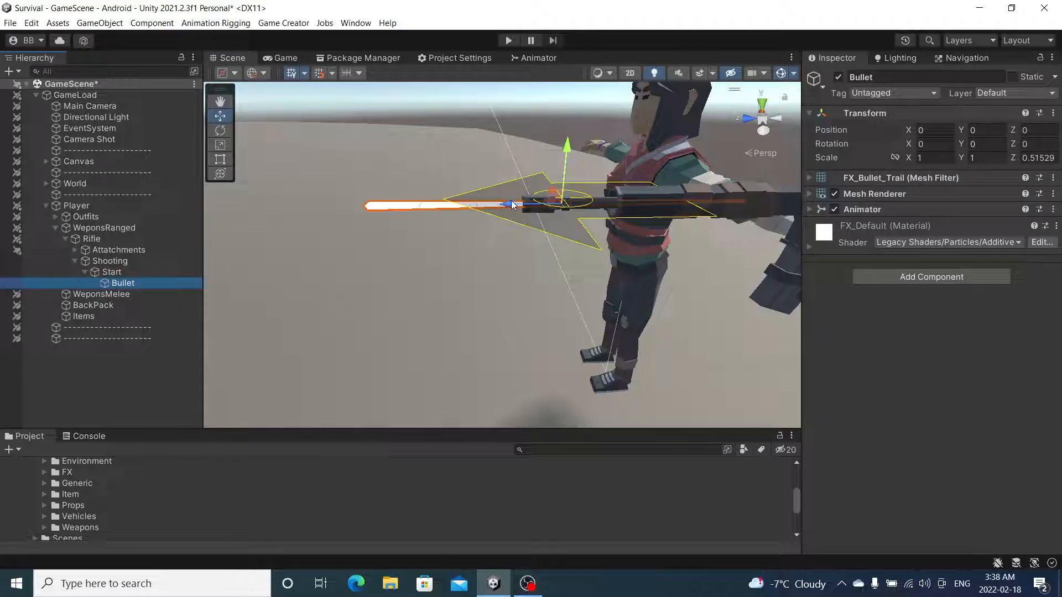
key(r)
drag(522, 204, 628, 301)
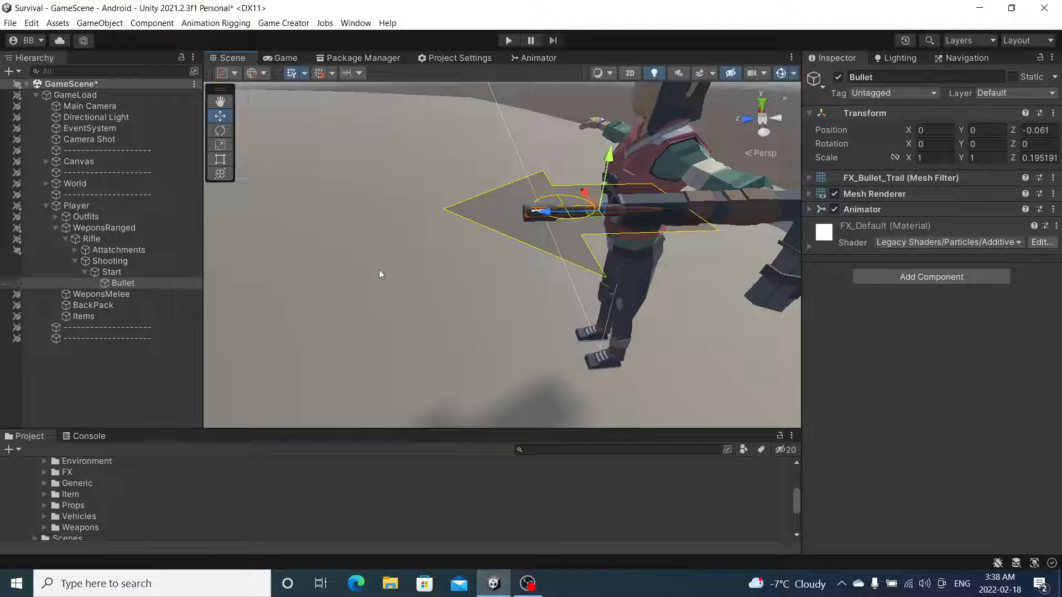
middle_drag(542, 281, 389, 287)
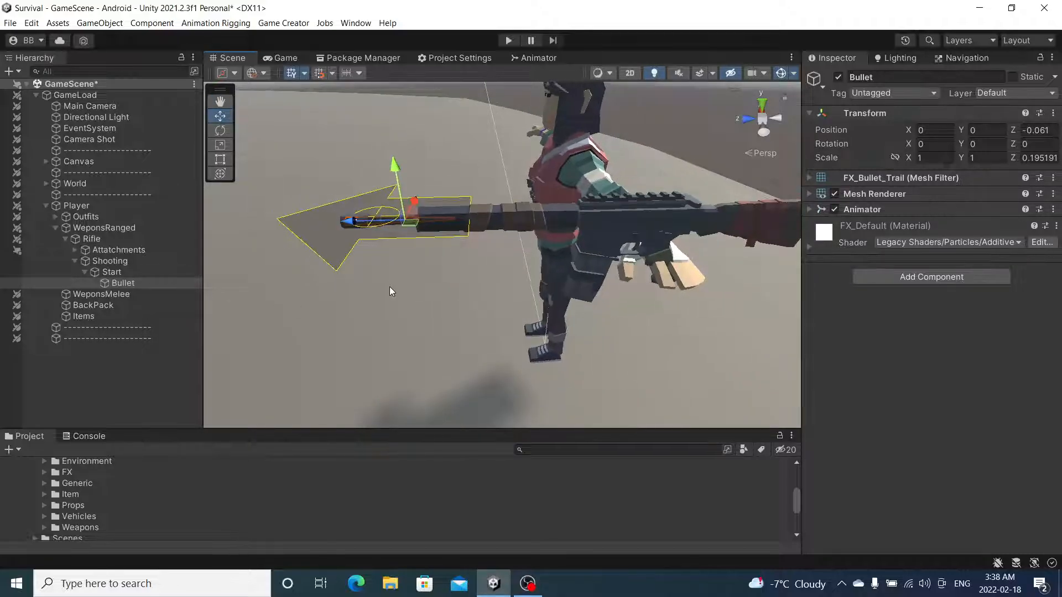
key(r)
drag(404, 223, 257, 241)
Move the Start marker back along the rifle to about Z 0.296, hiding the bullet trail inside the weapon
click(120, 269)
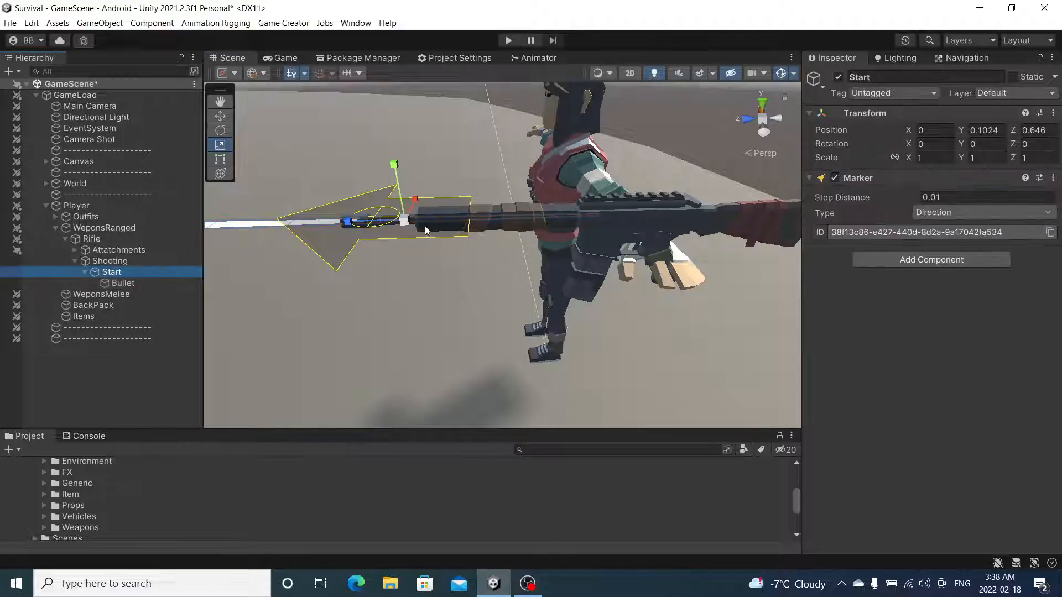
key(e)
key(w)
drag(369, 221, 361, 272)
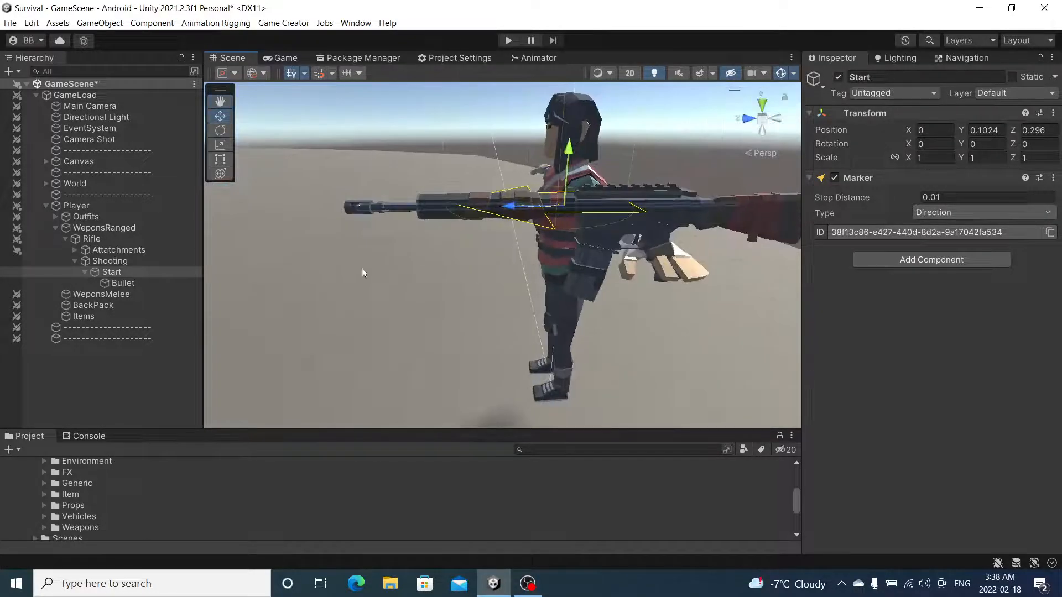
Duplicate the Start marker as "Finish" and delete the copied Bullet beneath it
key(ctrl+d)
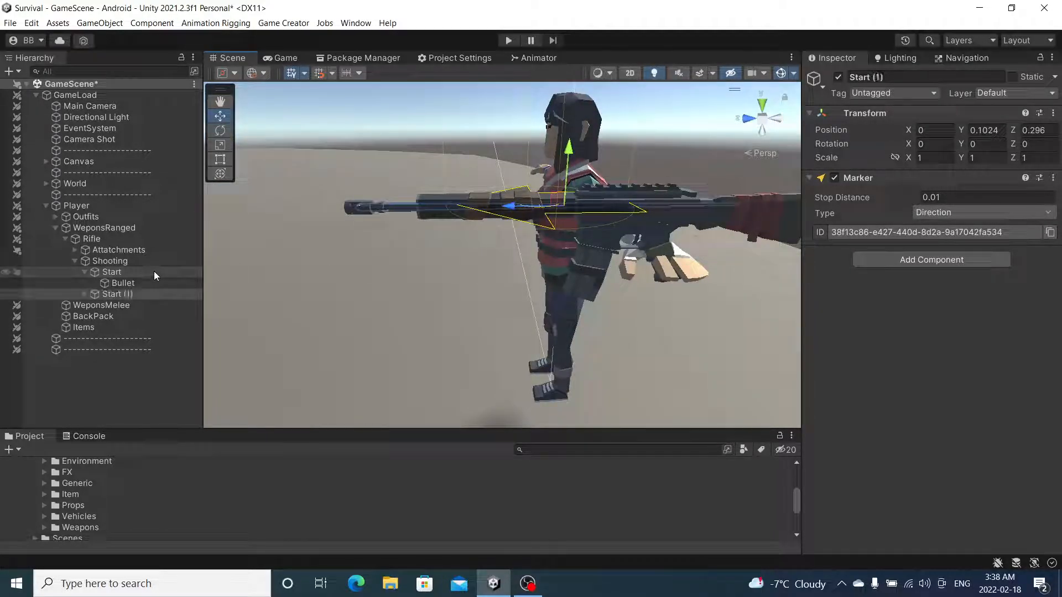
click(896, 77)
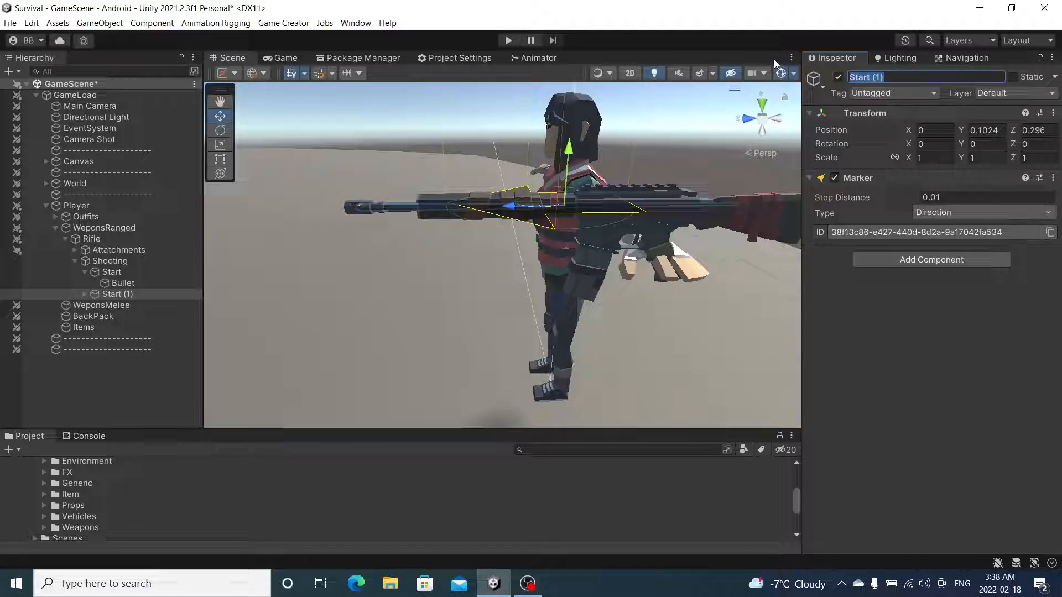
text(Finish)
key(Return)
click(85, 295)
click(123, 306)
key(Delete)
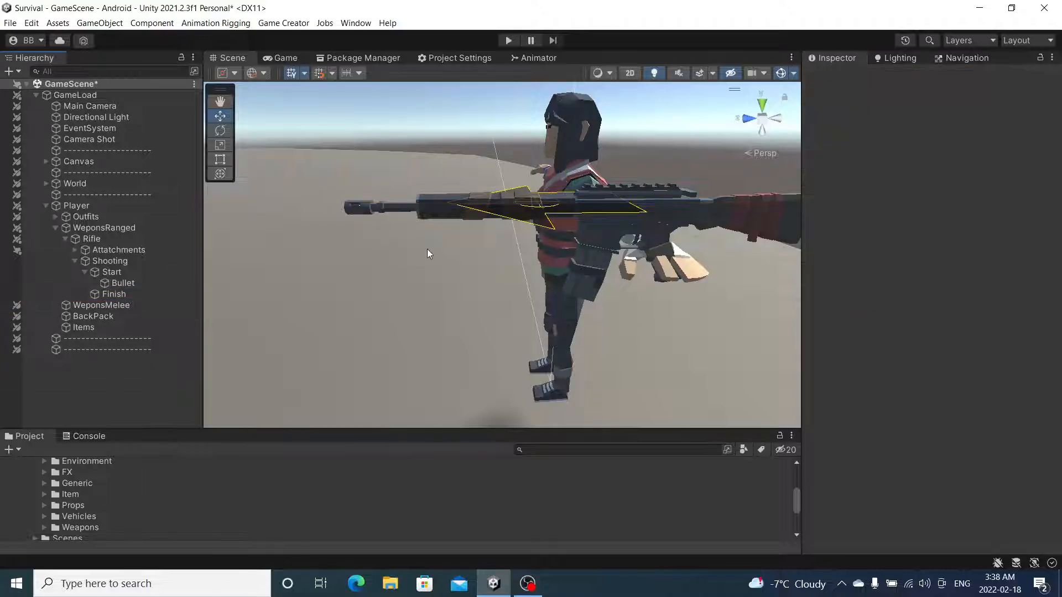
Move the Finish marker far out in front of the rifle along its firing direction, to about Z 36.2
scroll(429, 248, down, 5)
double_click(114, 293)
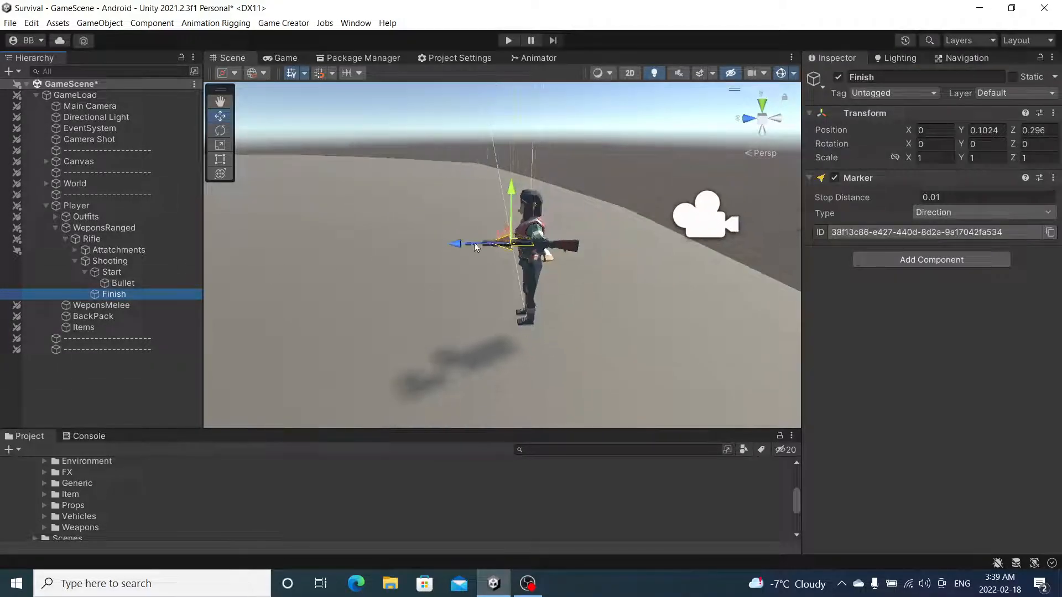
drag(474, 242, 354, 258)
scroll(353, 259, down, 3)
middle_drag(354, 258, 586, 257)
scroll(580, 268, down, 5)
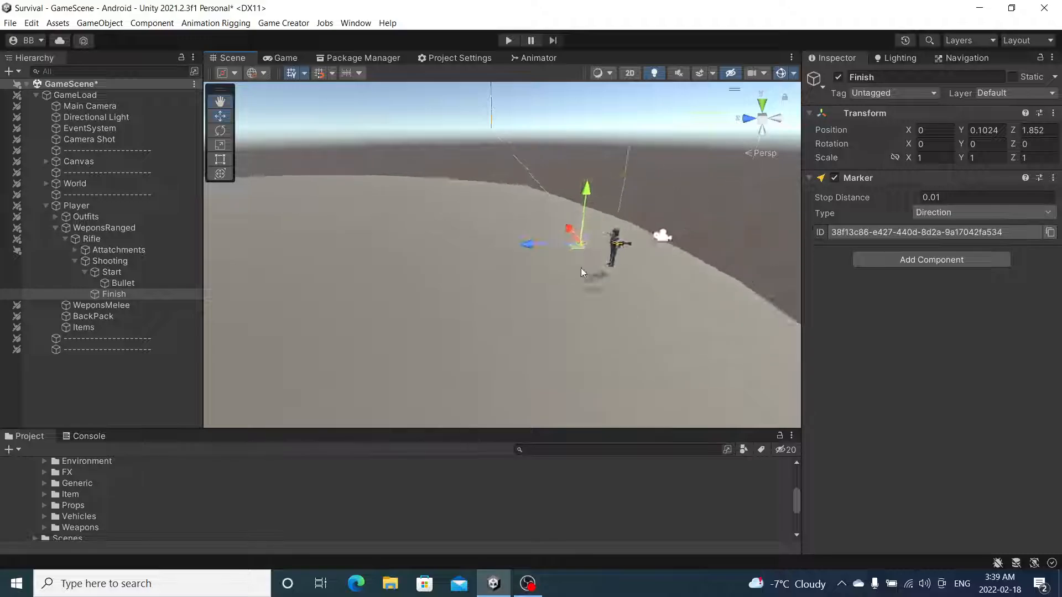
scroll(581, 267, down, 2)
alt+drag(520, 268, 500, 300)
scroll(500, 300, down, 4)
middle_drag(436, 294, 680, 292)
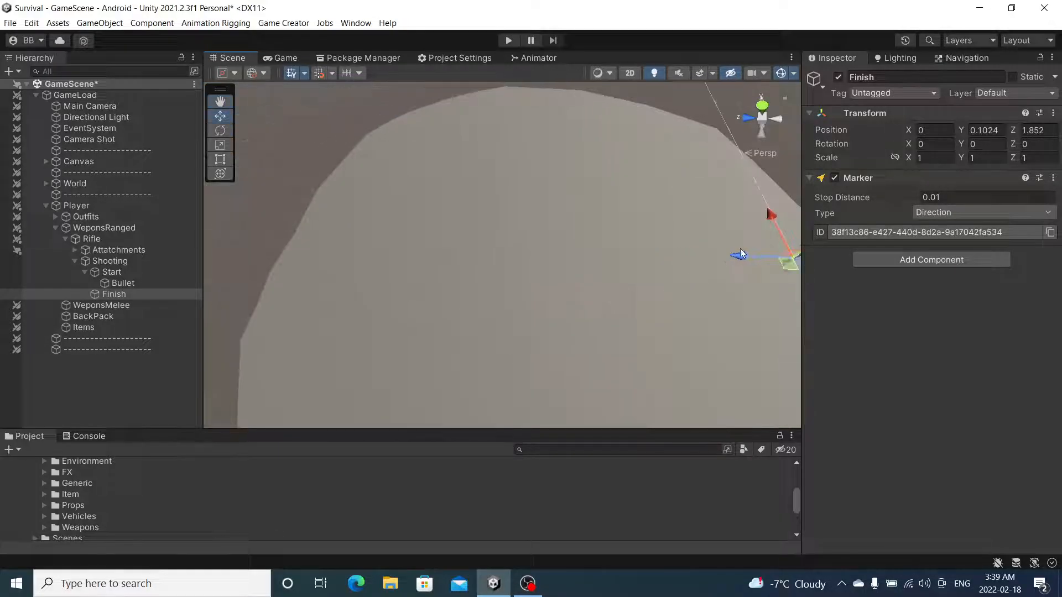
mouse_move(741, 253)
mouse_down()
mouse_move(587, 261)
mouse_move(298, 304)
mouse_move(491, 256)
mouse_move(320, 240)
mouse_move(595, 314)
mouse_move(616, 197)
mouse_move(207, 354)
mouse_up()
scroll(498, 276, down, 5)
drag(665, 223, 582, 247)
alt+drag(449, 262, 786, 301)
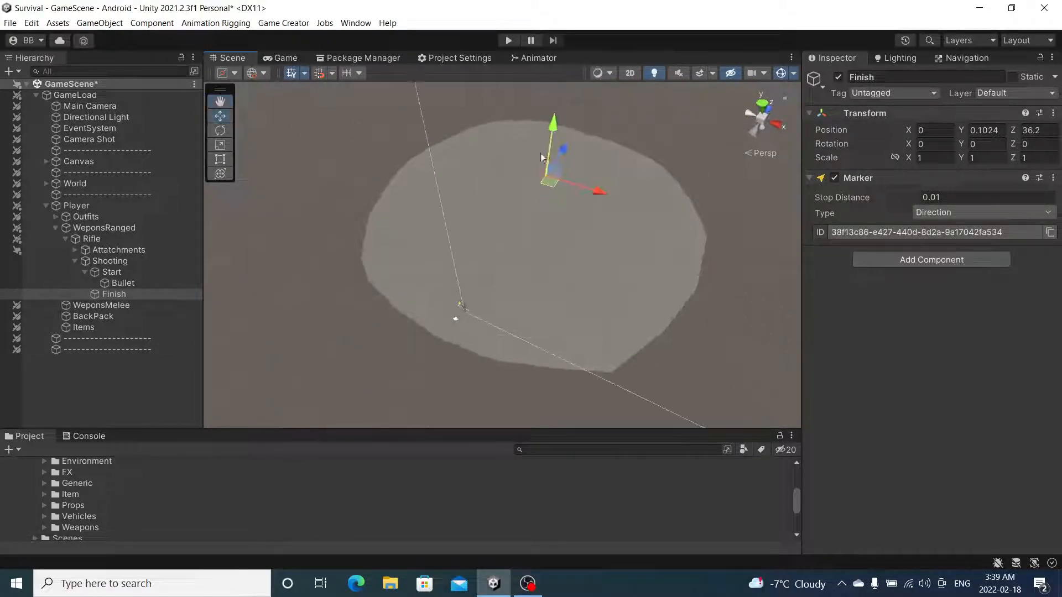
Move the Bullet object out of the Start marker so it sits directly under Shooting, below Finish
click(292, 56)
click(231, 57)
alt+drag(608, 248, 718, 234)
click(136, 271)
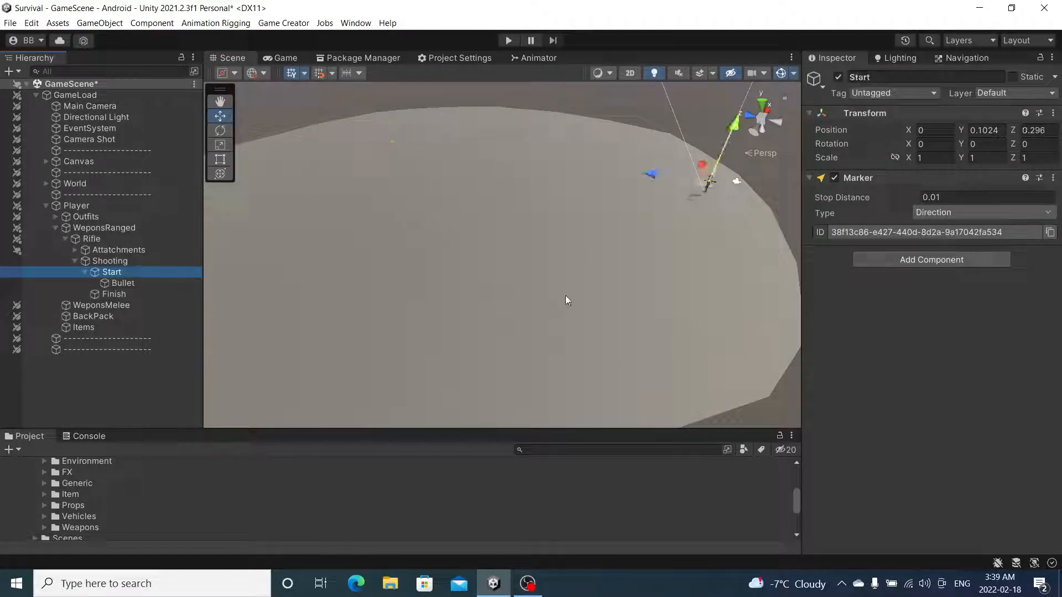
key(f)
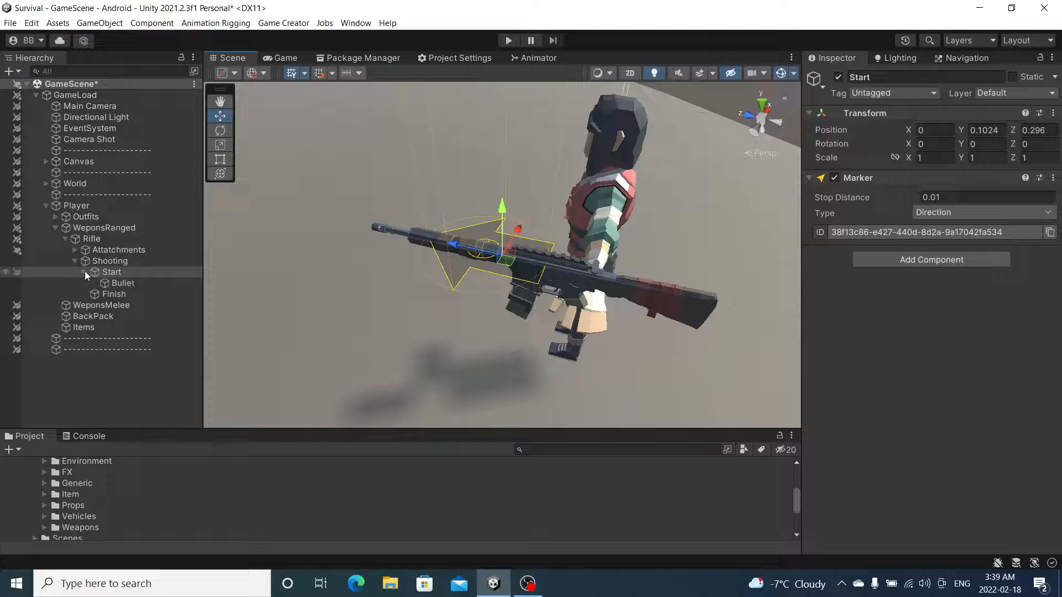
mouse_move(120, 283)
mouse_down()
mouse_move(114, 262)
mouse_move(107, 299)
mouse_up()
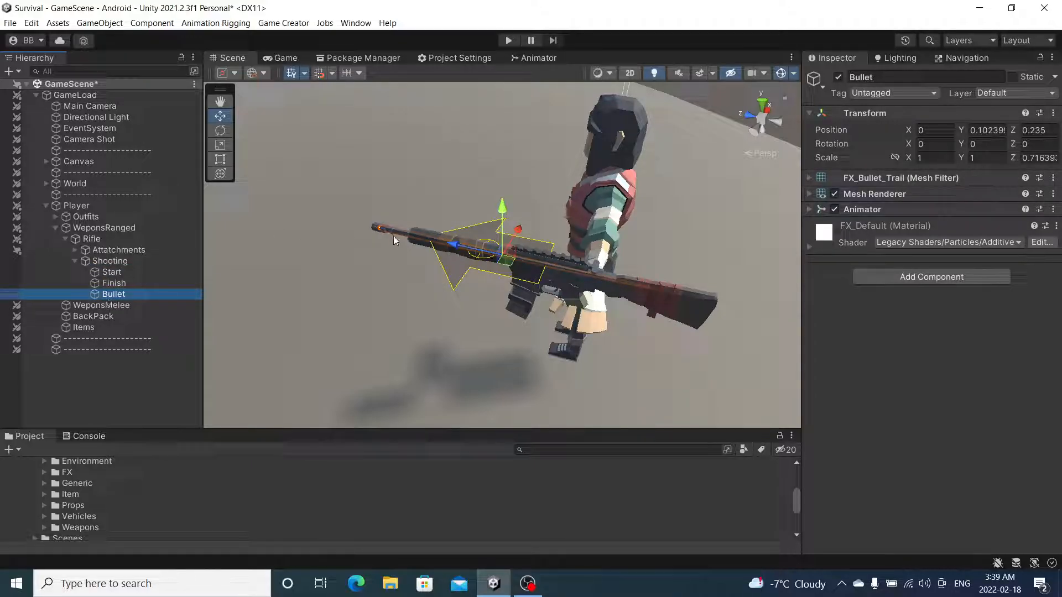
alt+drag(391, 278, 514, 235)
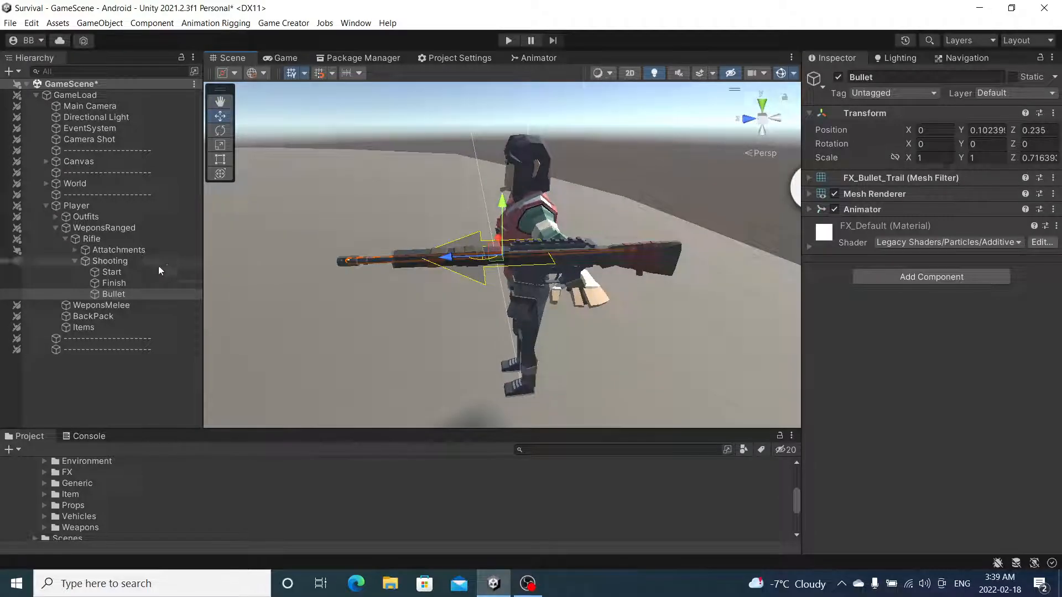
Add the FX_Gunshot_01 prefab from the PolygonParticleFX prefabs to the rifle's Shooting group, below Bullet
click(43, 472)
scroll(44, 472, up, 5)
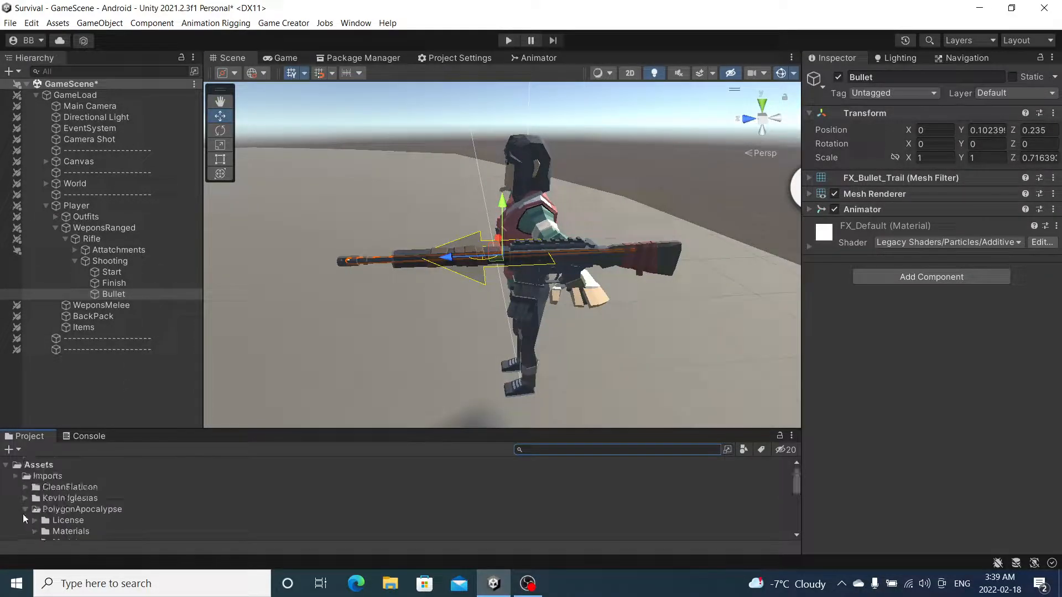
click(24, 509)
click(26, 519)
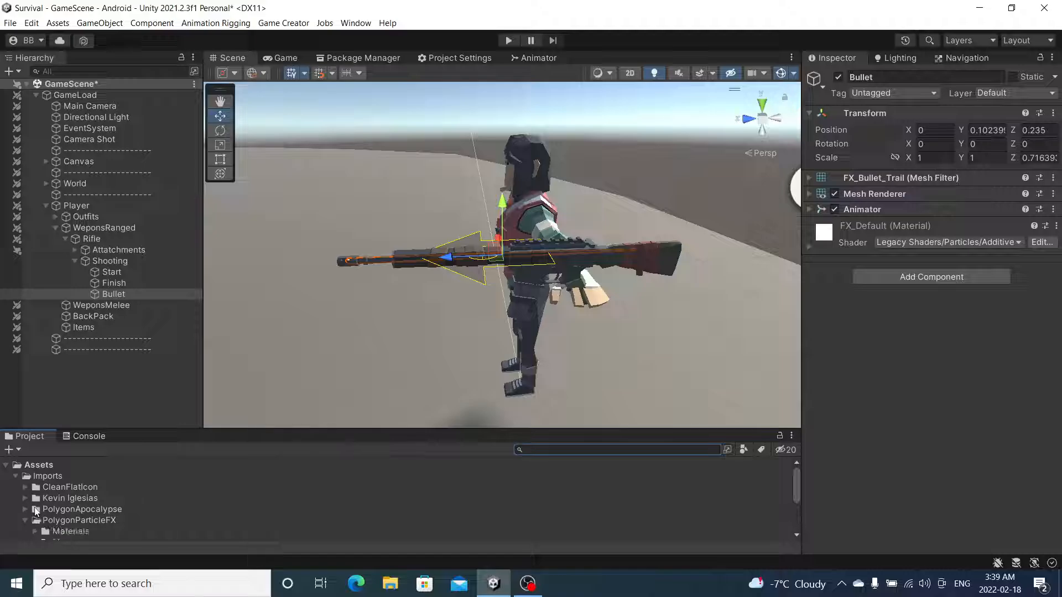
scroll(34, 508, down, 4)
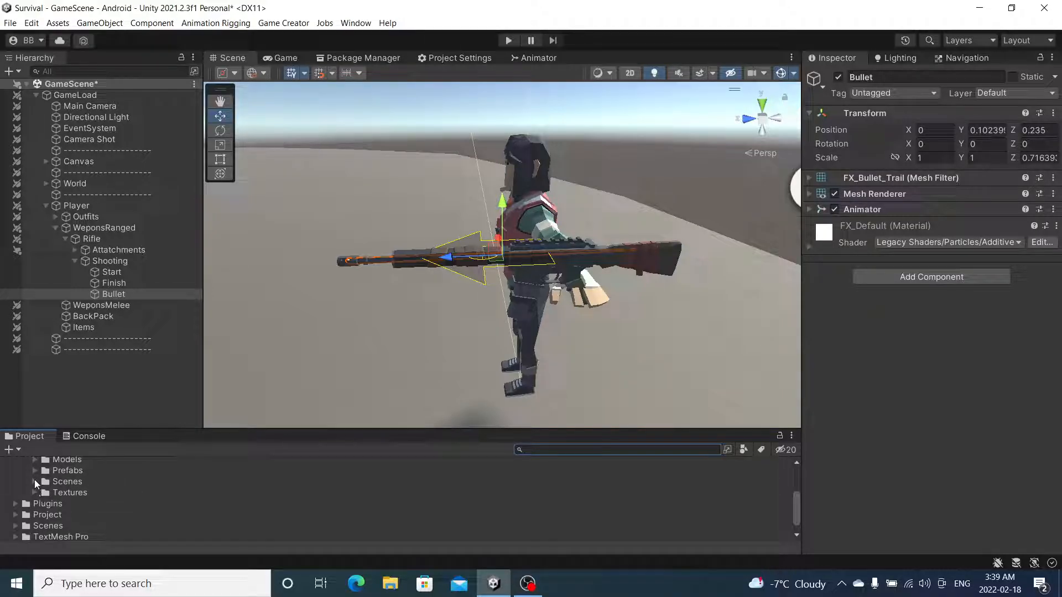
click(34, 469)
scroll(108, 494, down, 5)
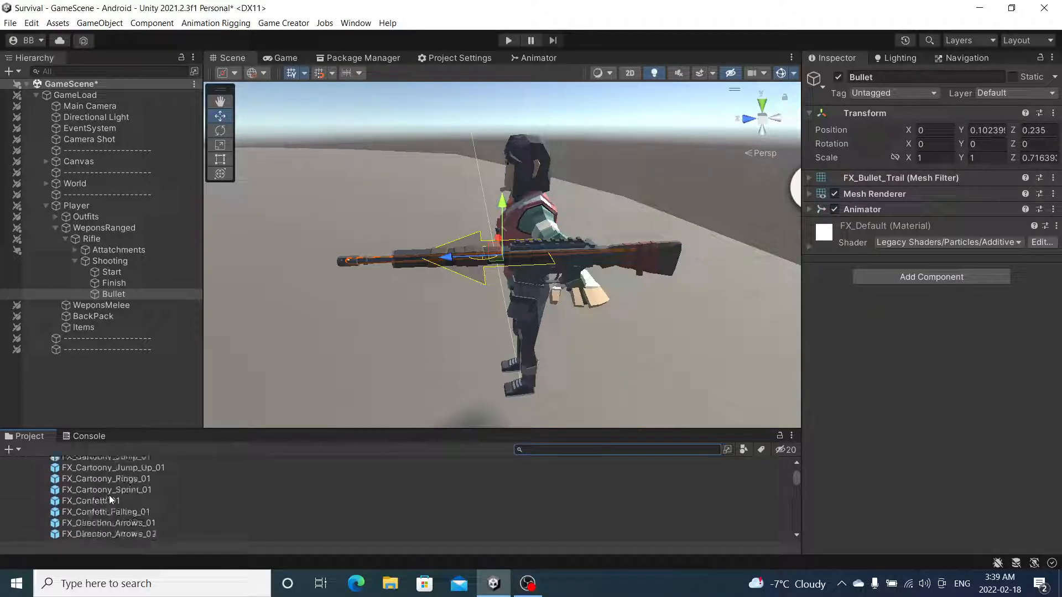
scroll(109, 497, down, 10)
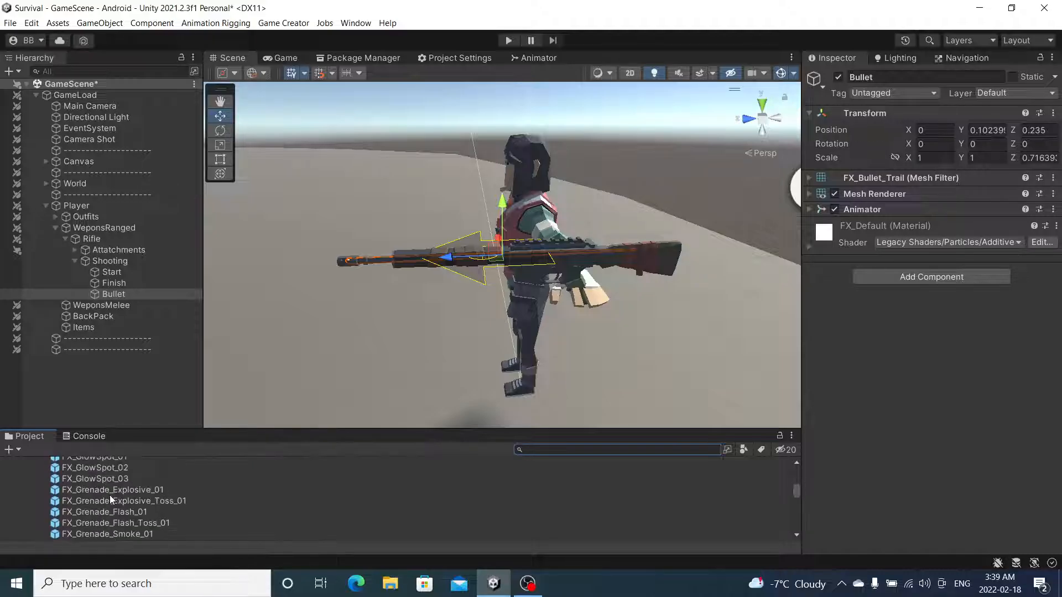
scroll(112, 493, down, 3)
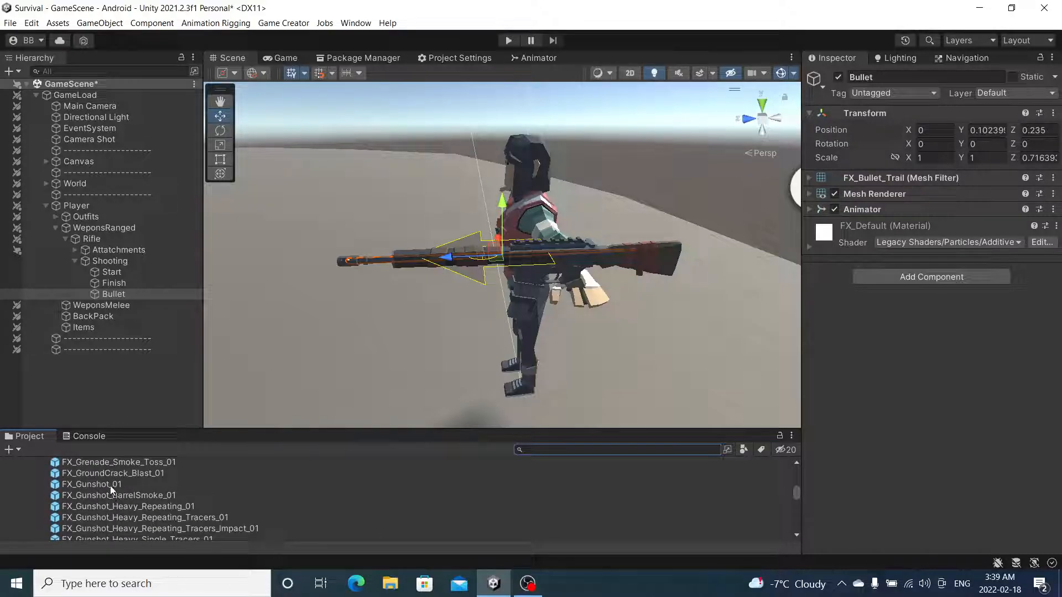
drag(111, 486, 109, 313)
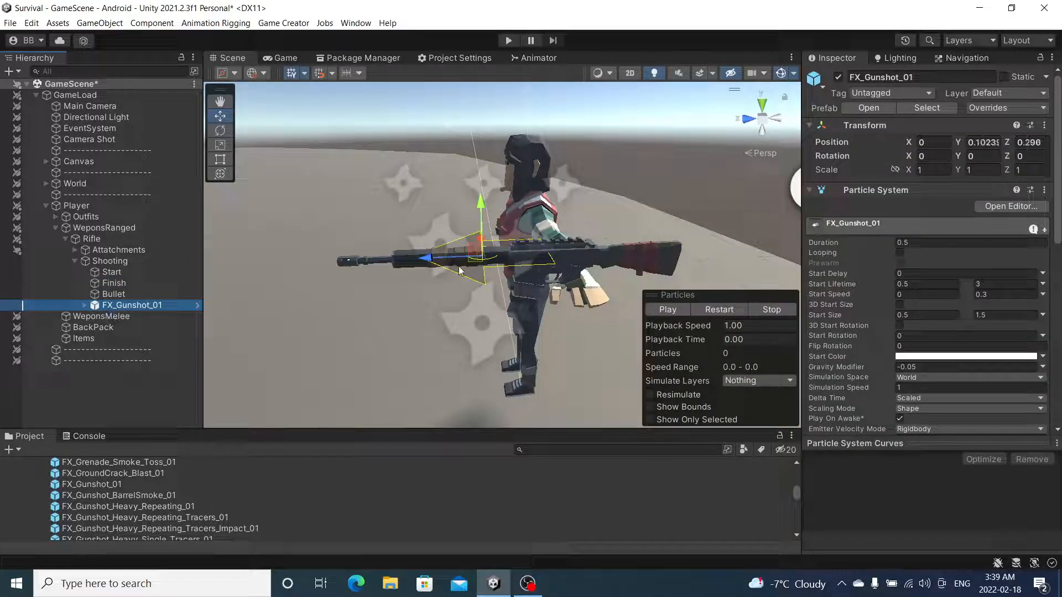
Rename the FX_Gunshot_01 object to "GunshotFX" and unpack its prefab
click(940, 77)
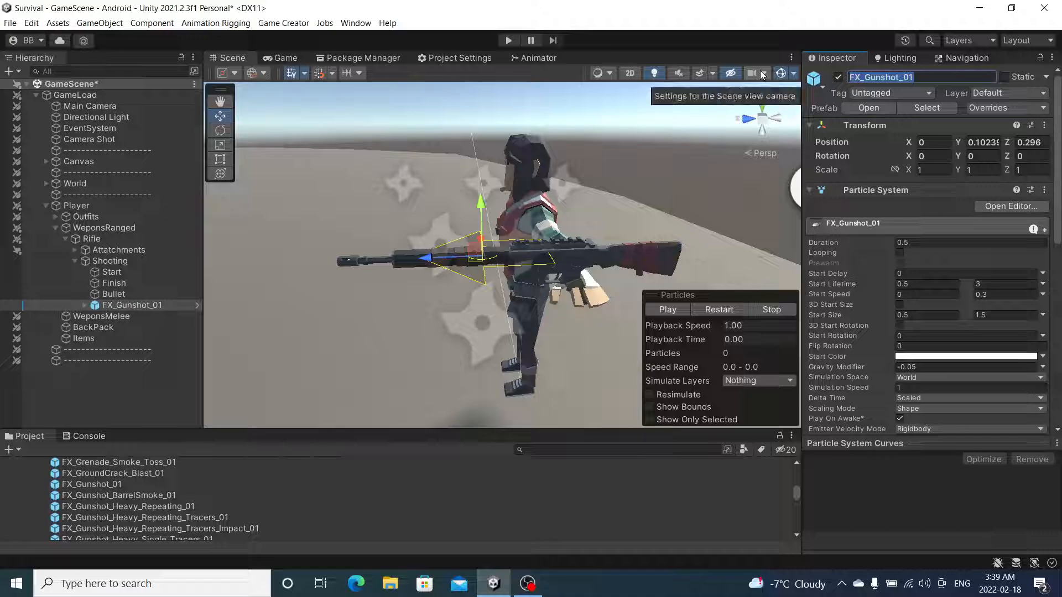
text(Gunshot)
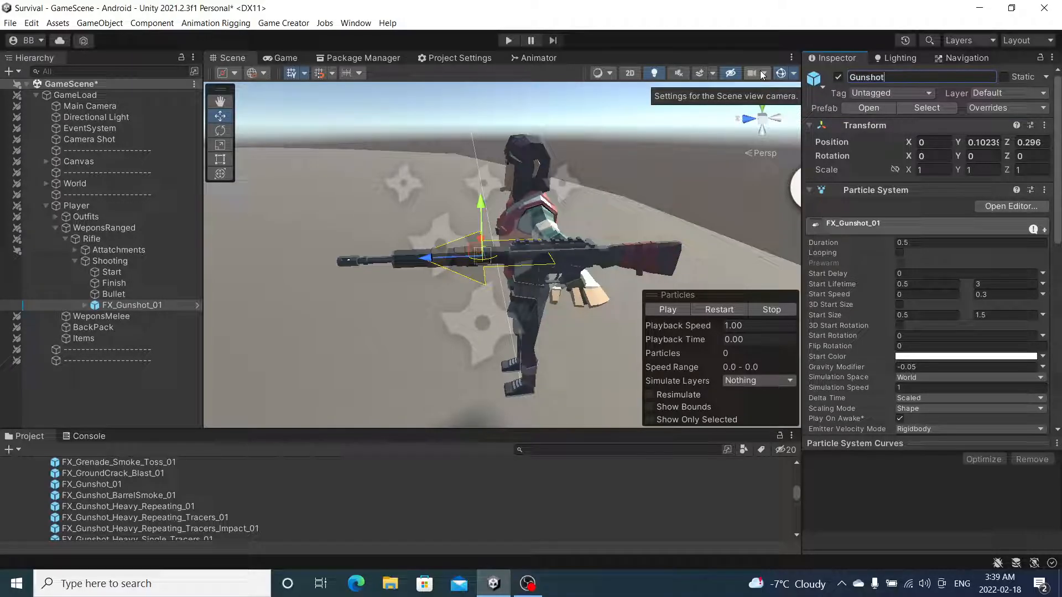
text(FX)
key(Return)
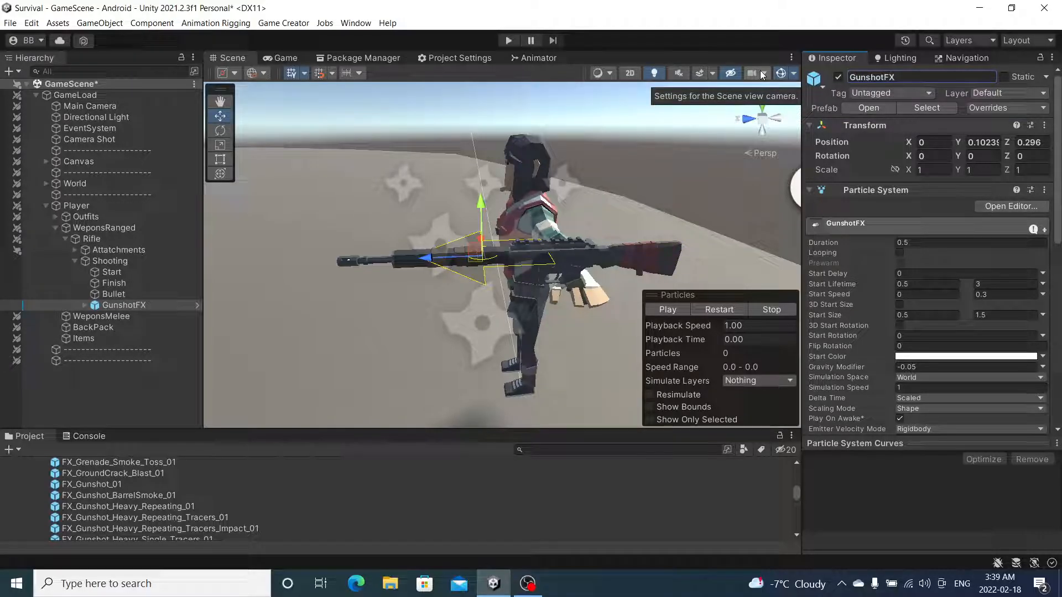
right_click(168, 304)
mouse_move(260, 311)
click(387, 379)
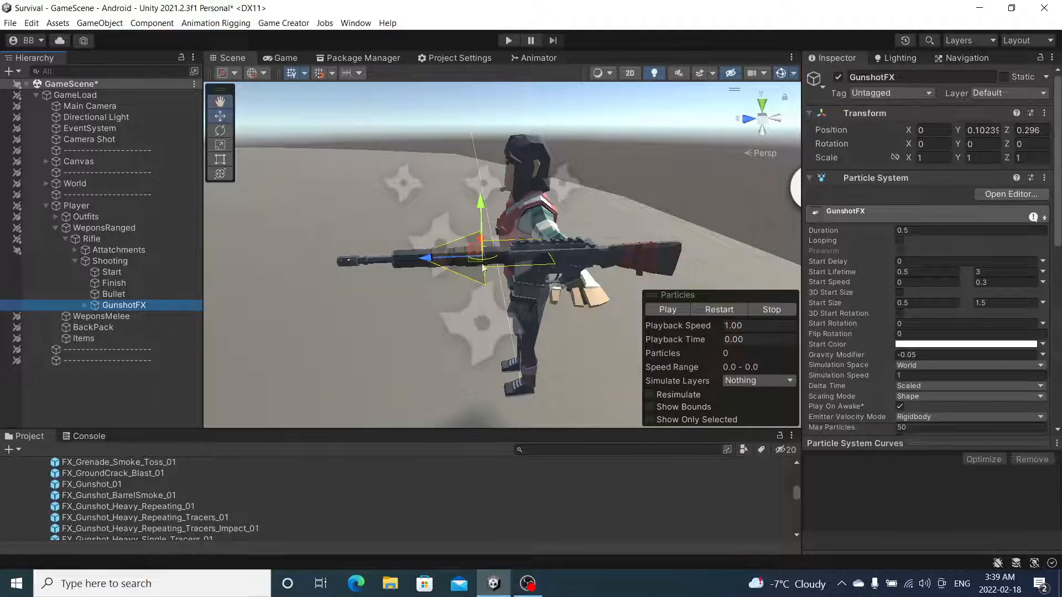
Move GunshotFX to the rifle's muzzle at about Z 0.688 and preview its particles, with looping enabled only for the preview
drag(437, 260, 302, 291)
click(669, 310)
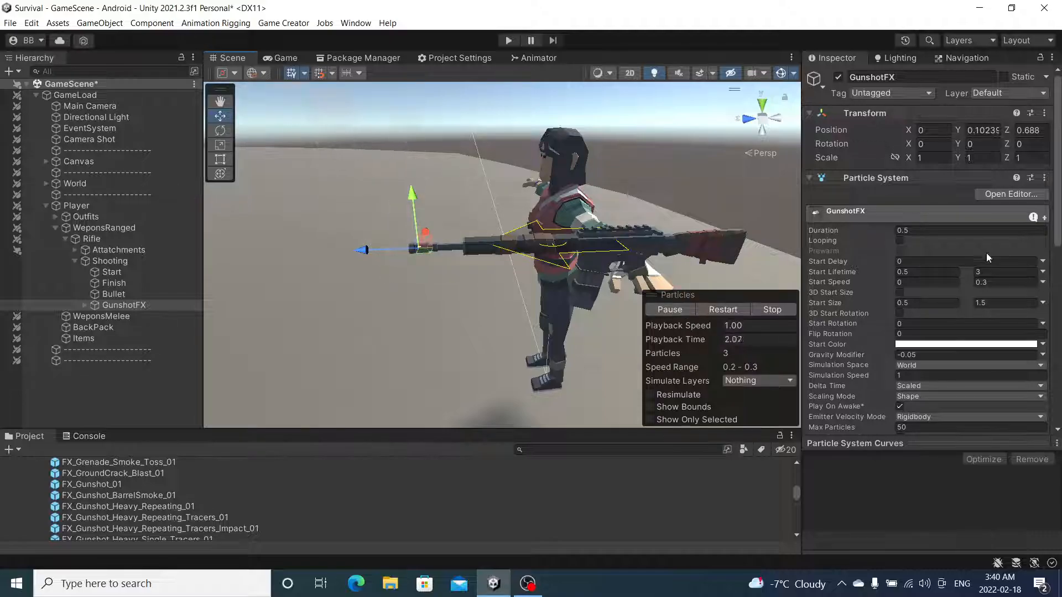
click(893, 240)
click(684, 310)
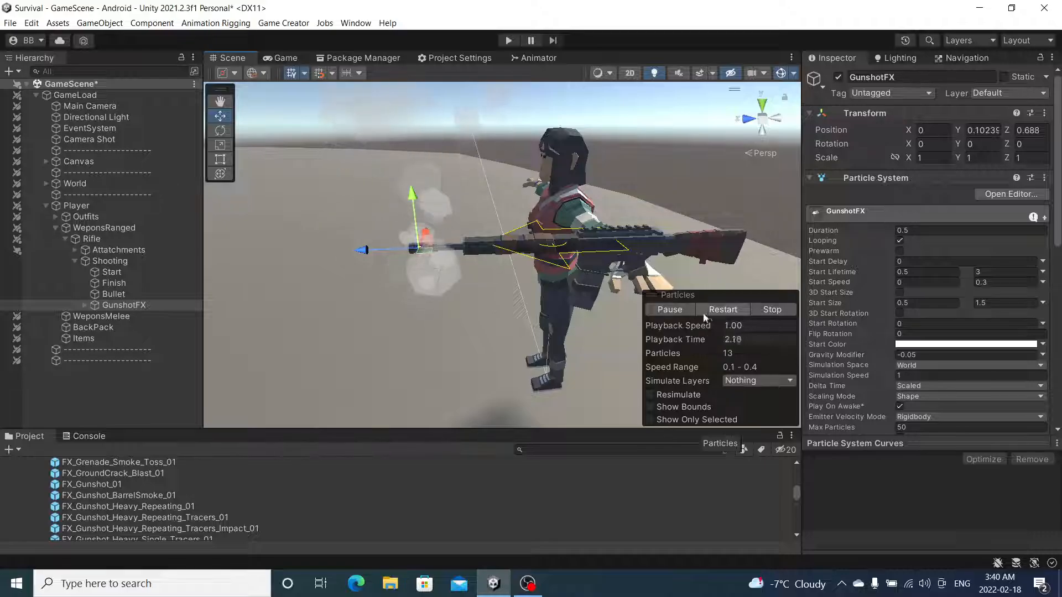
click(669, 308)
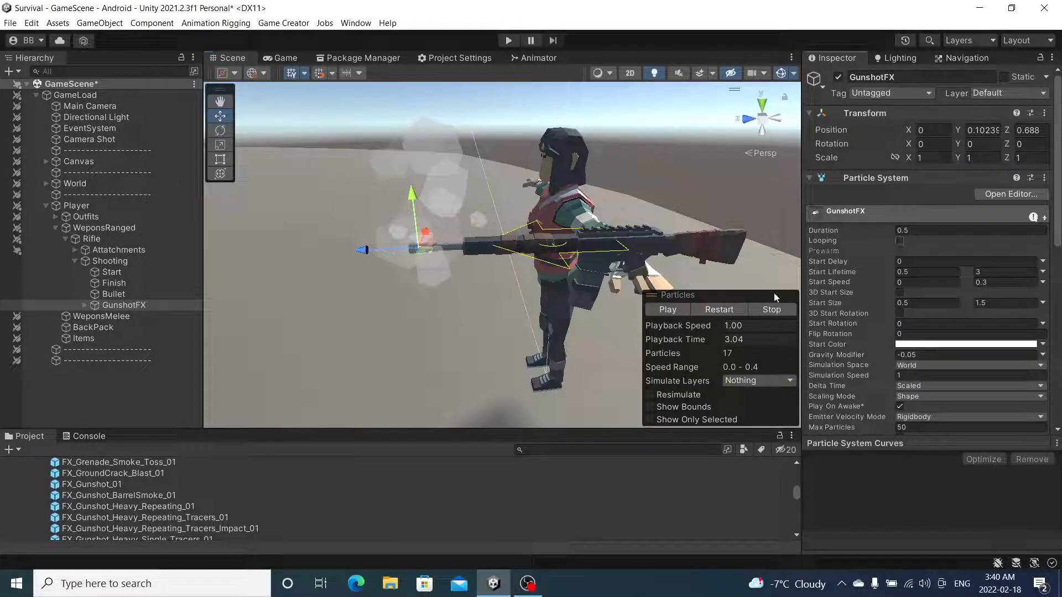
click(771, 309)
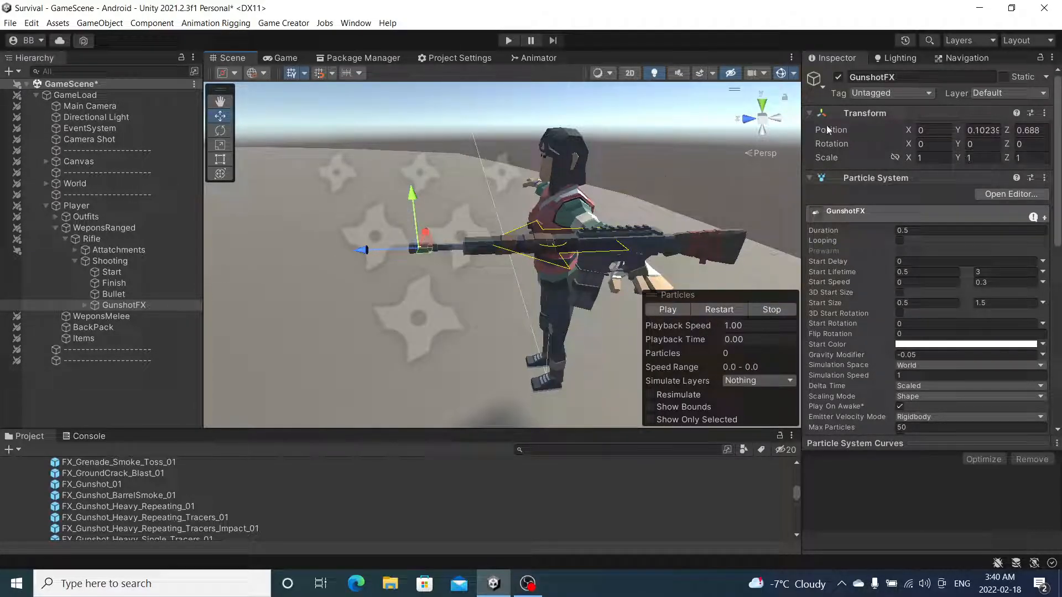
Deactivate the GunshotFX object and collapse its Particle System component
click(838, 78)
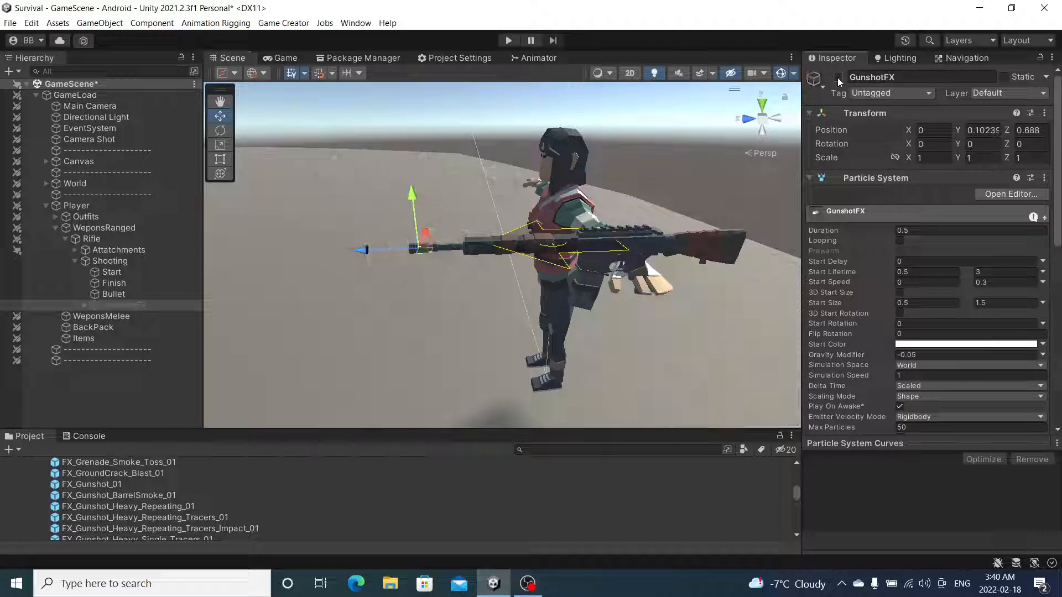
click(809, 178)
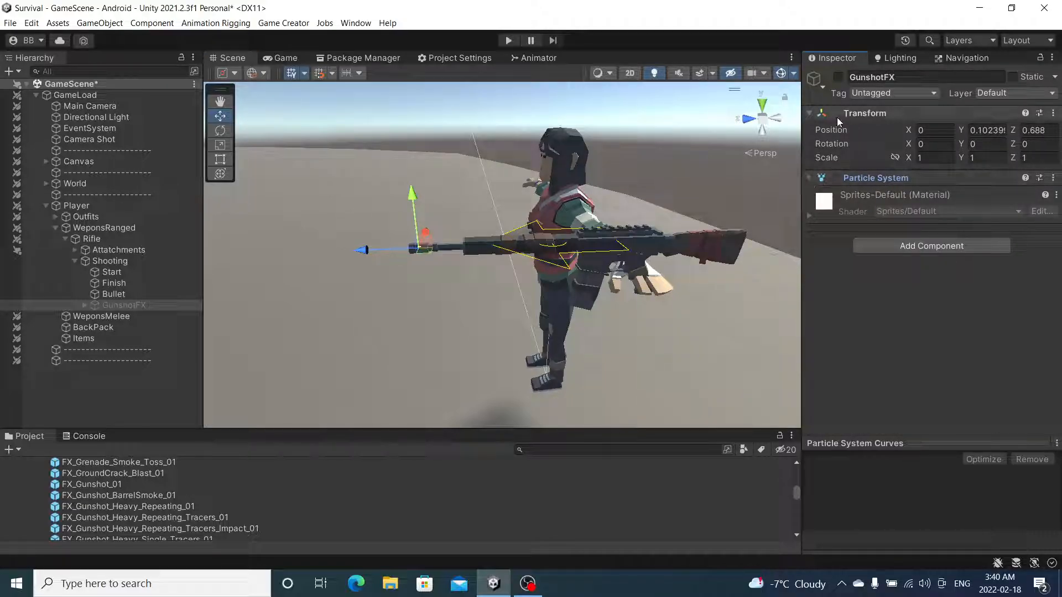
click(145, 294)
click(139, 304)
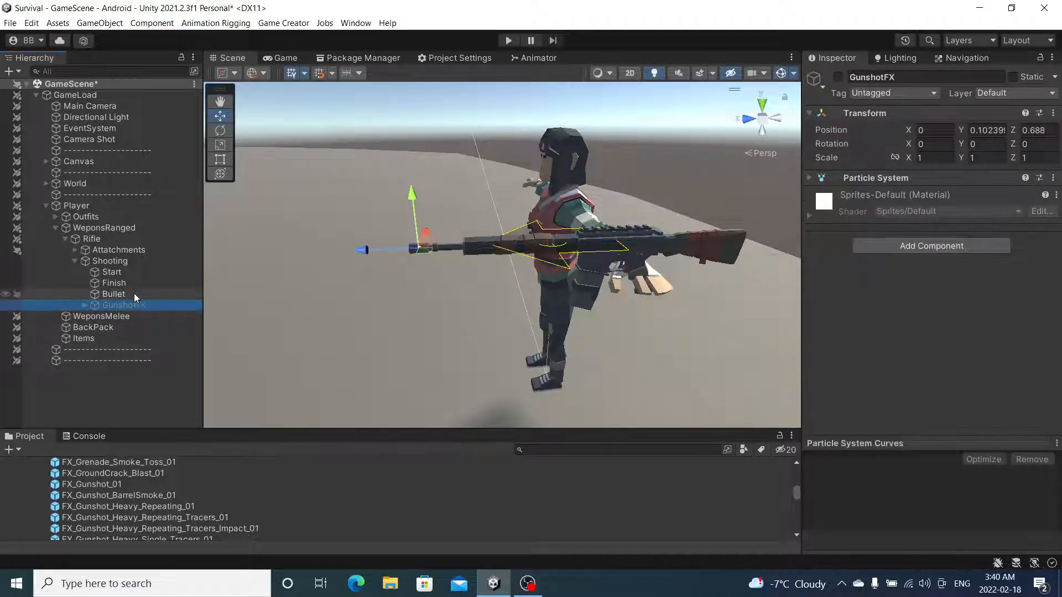
Add a Trigger component to the Bullet object
click(134, 294)
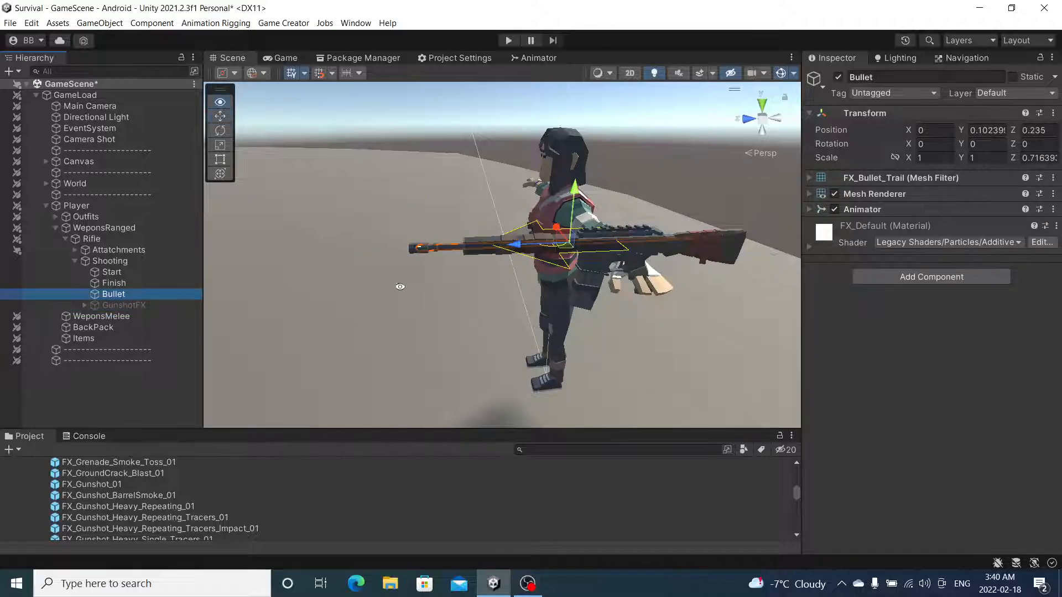
alt+drag(399, 287, 363, 268)
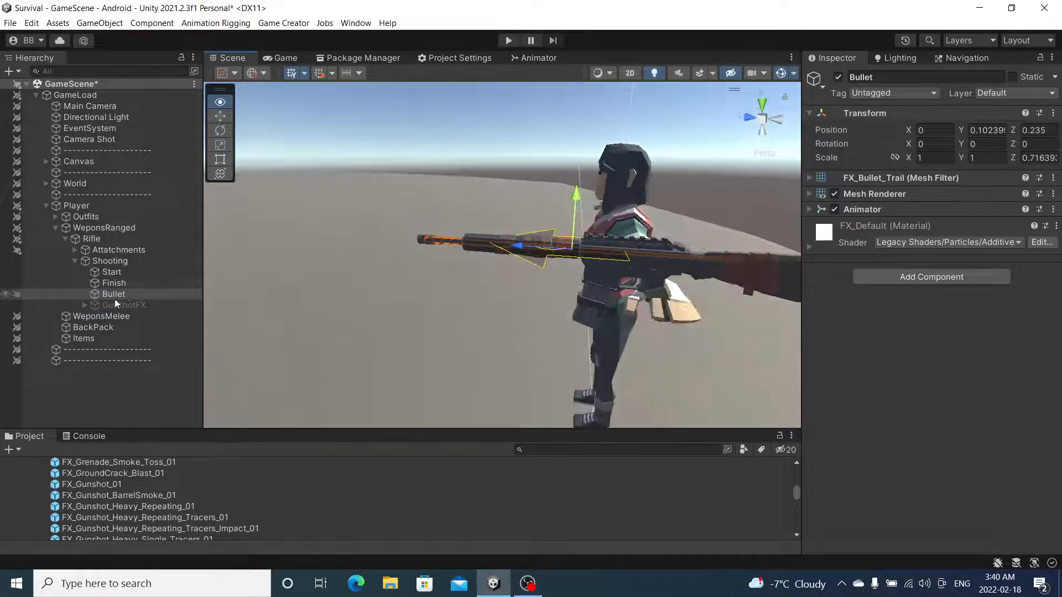
double_click(115, 297)
click(902, 278)
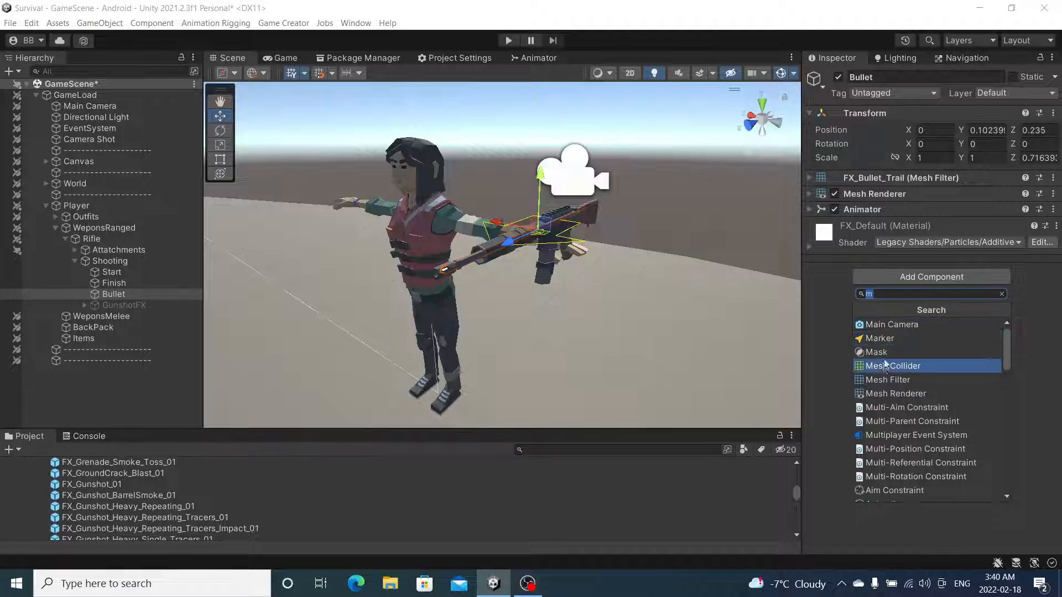
text(trigger)
click(891, 324)
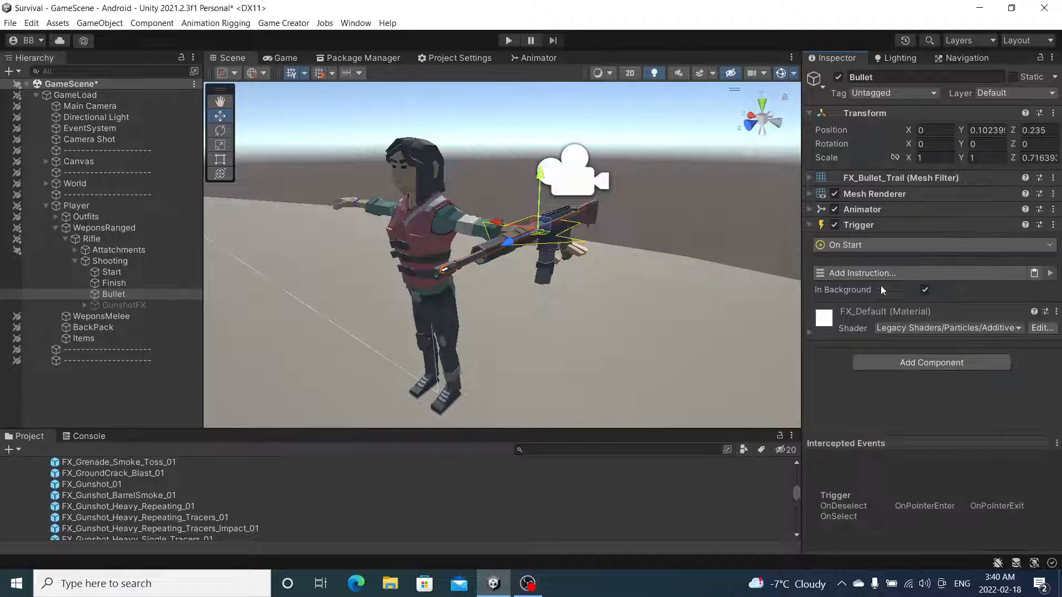
Set the event of Bullet's Trigger to On Enable
click(873, 247)
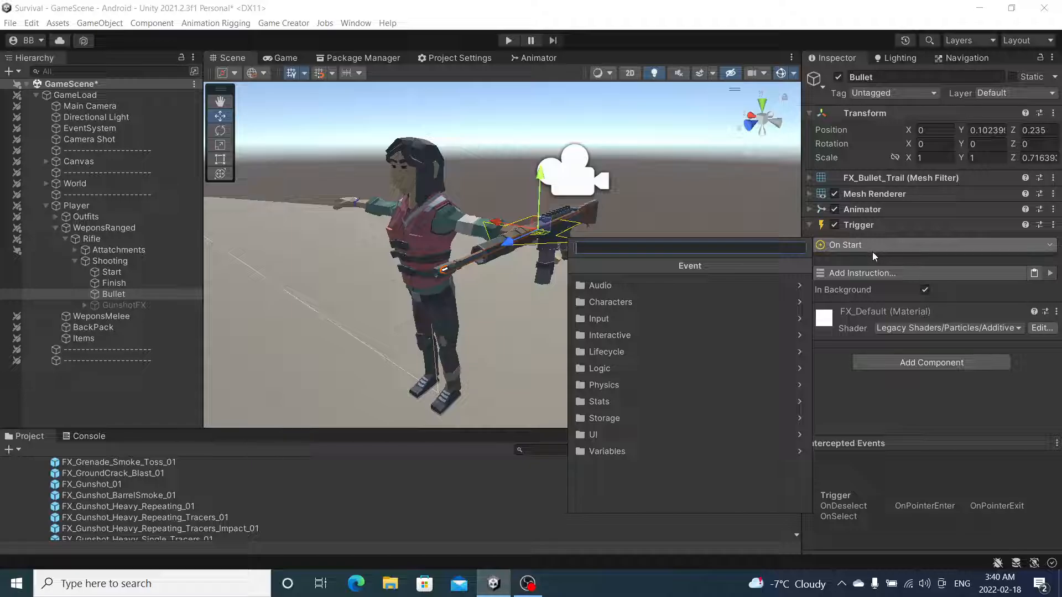
text(enable)
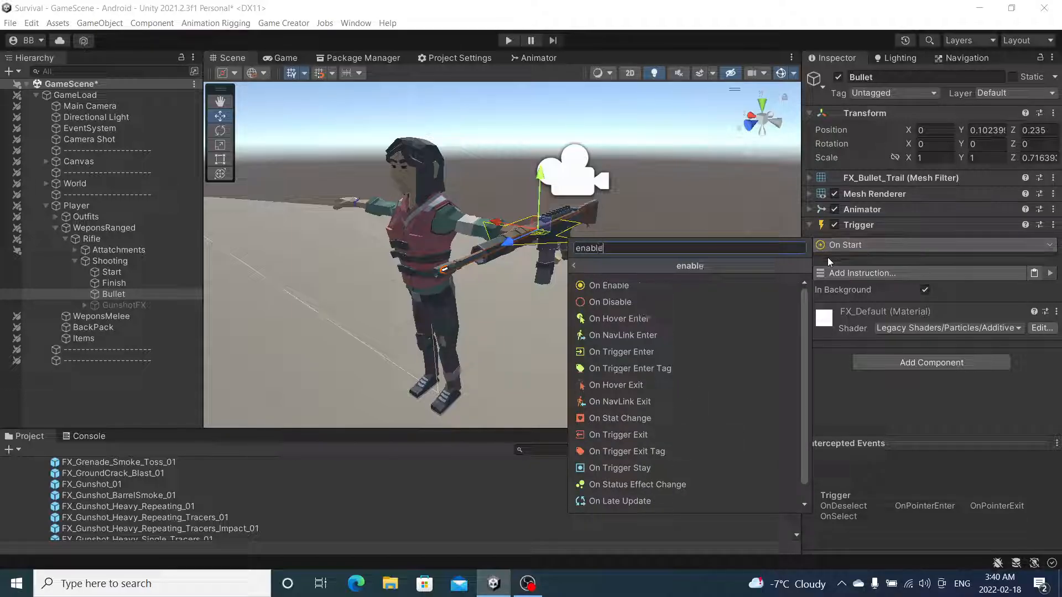
click(764, 284)
Add a Set Active instruction to Bullet's Trigger with GunshotFX as its game object and Active set to true
click(920, 273)
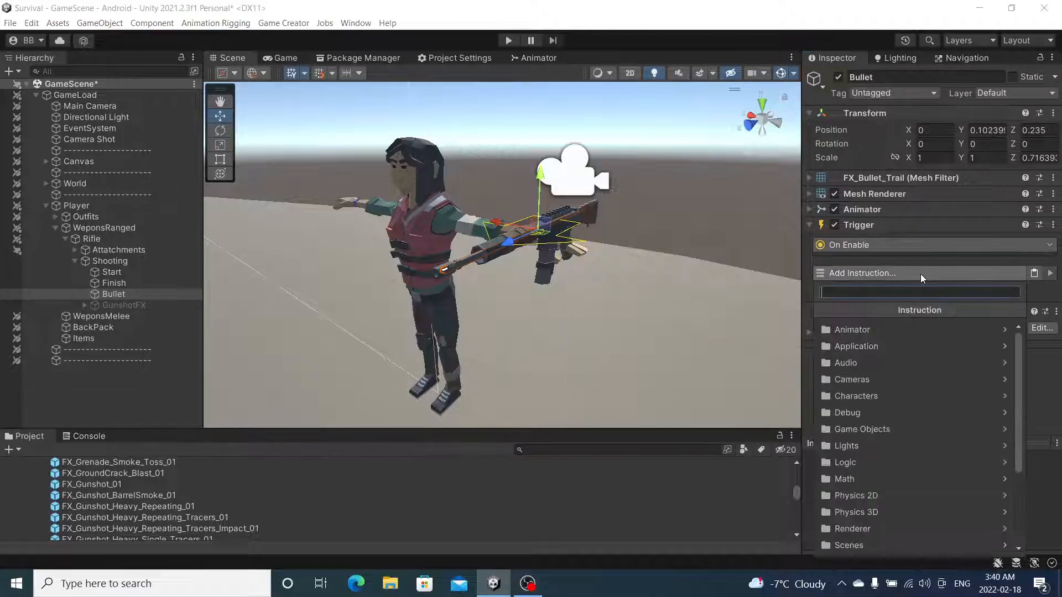
text(set)
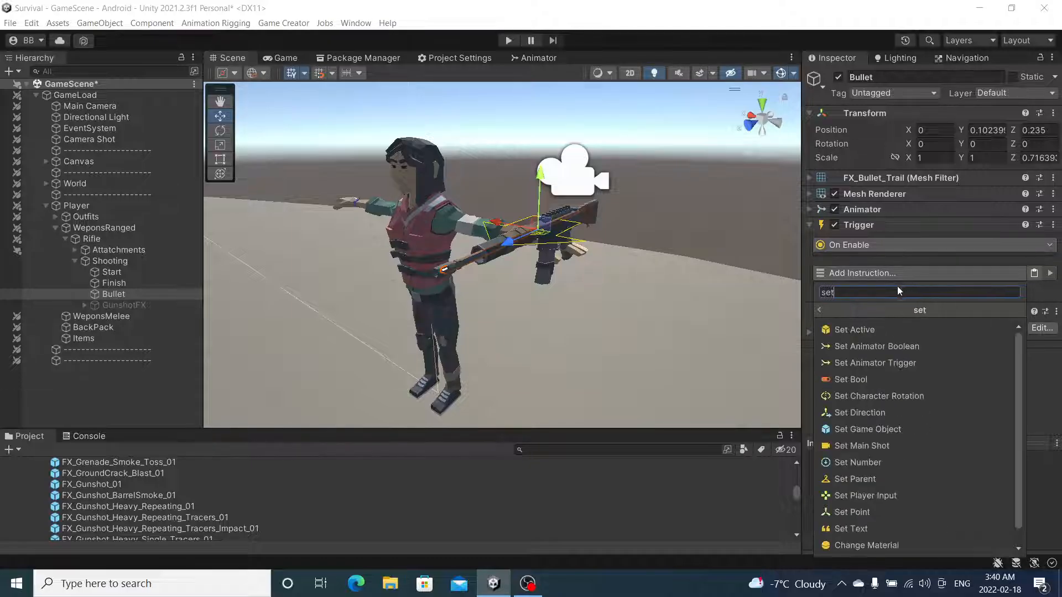
click(880, 330)
drag(114, 306, 889, 300)
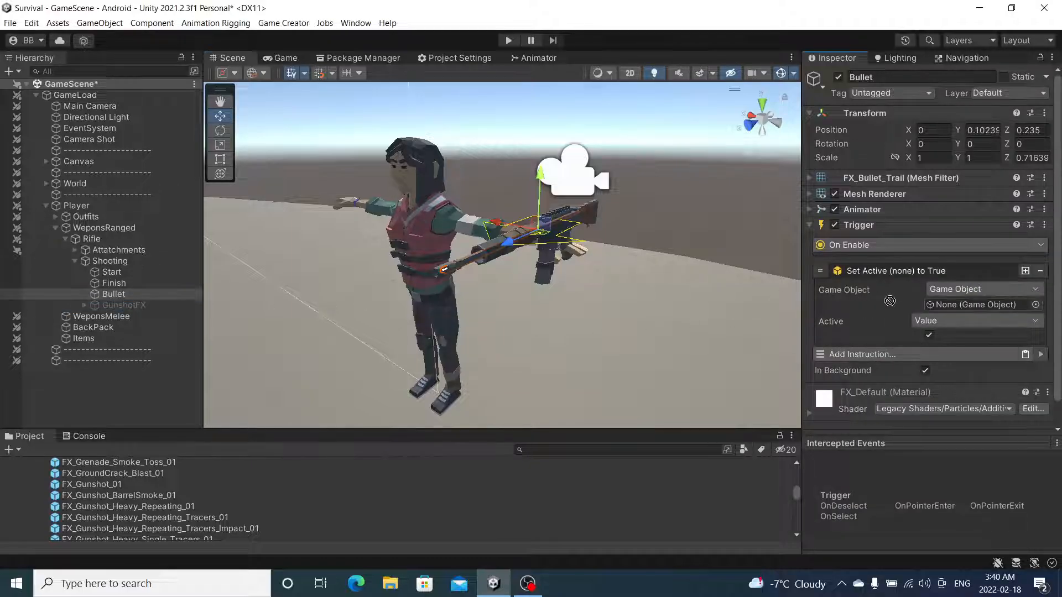
drag(965, 298, 967, 303)
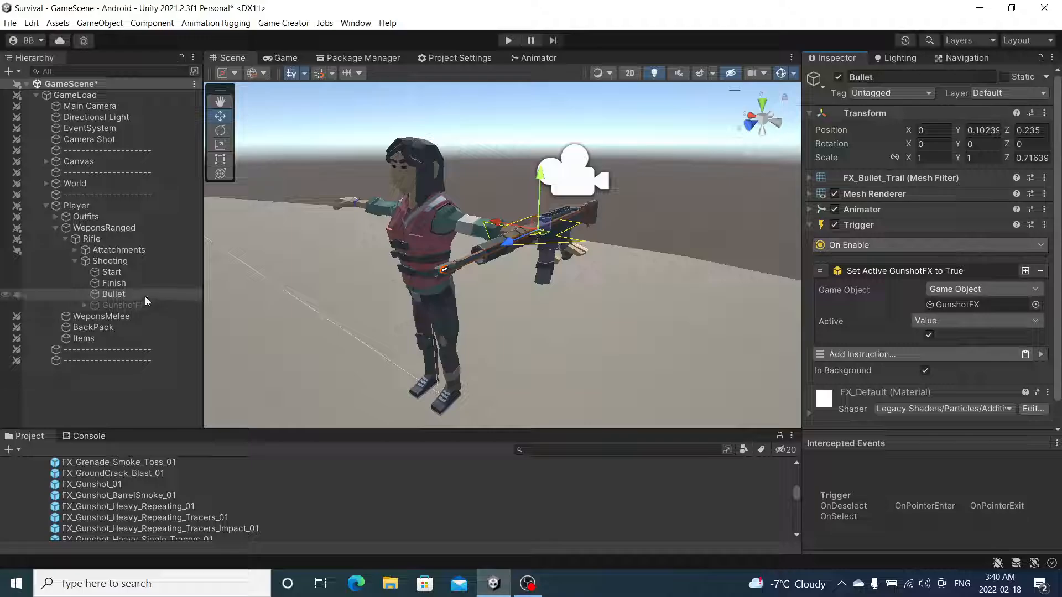
Deactivate the Bullet object and collapse the Set Active instruction in its Trigger
click(839, 77)
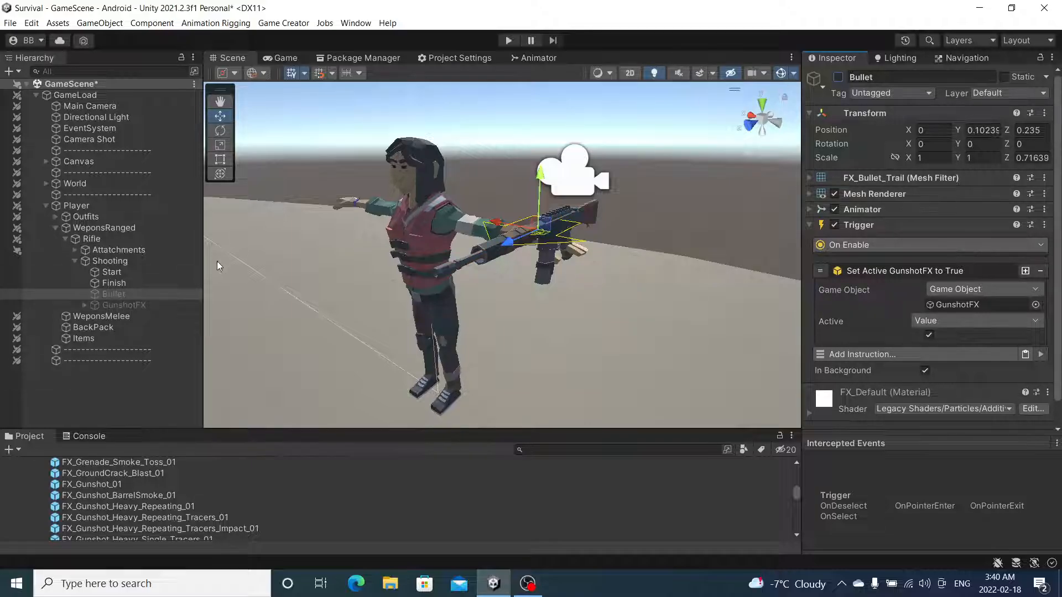
click(133, 304)
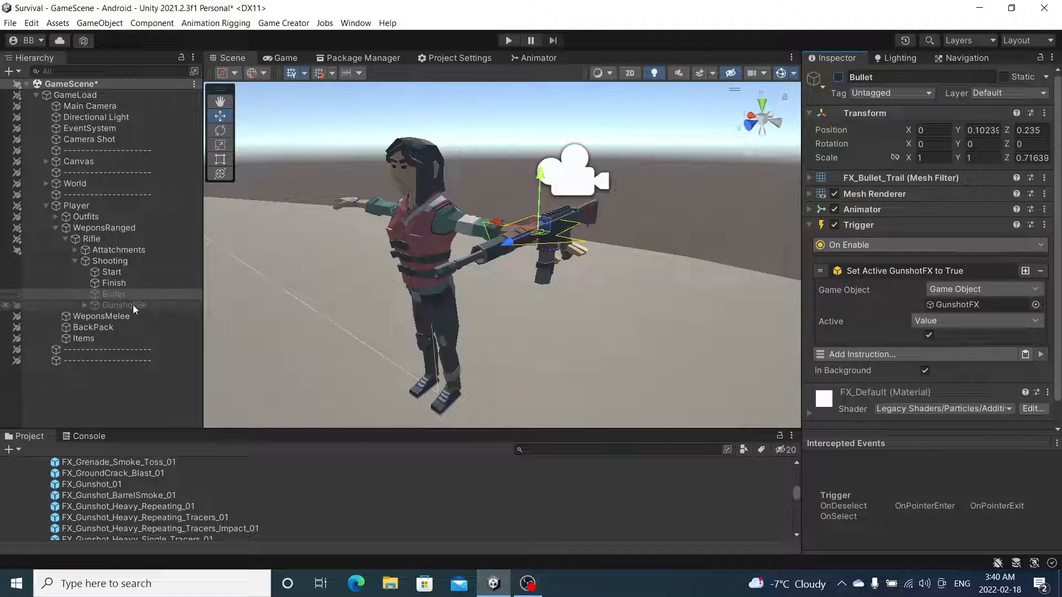
click(177, 294)
click(921, 270)
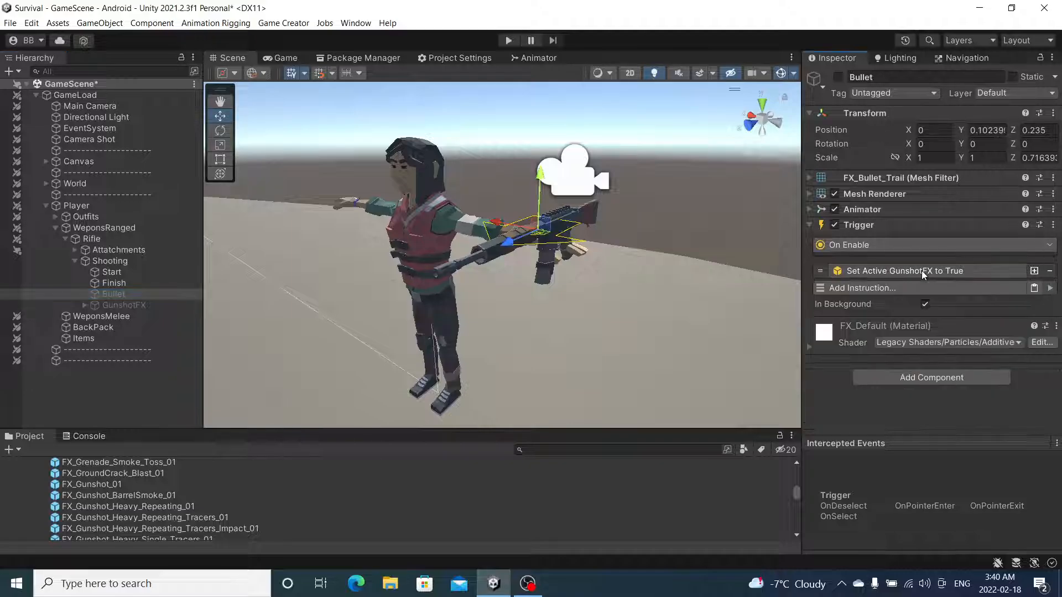
Add a Change Position instruction to Bullet's Trigger with Bullet as its transform and World as its space
click(915, 287)
text(move)
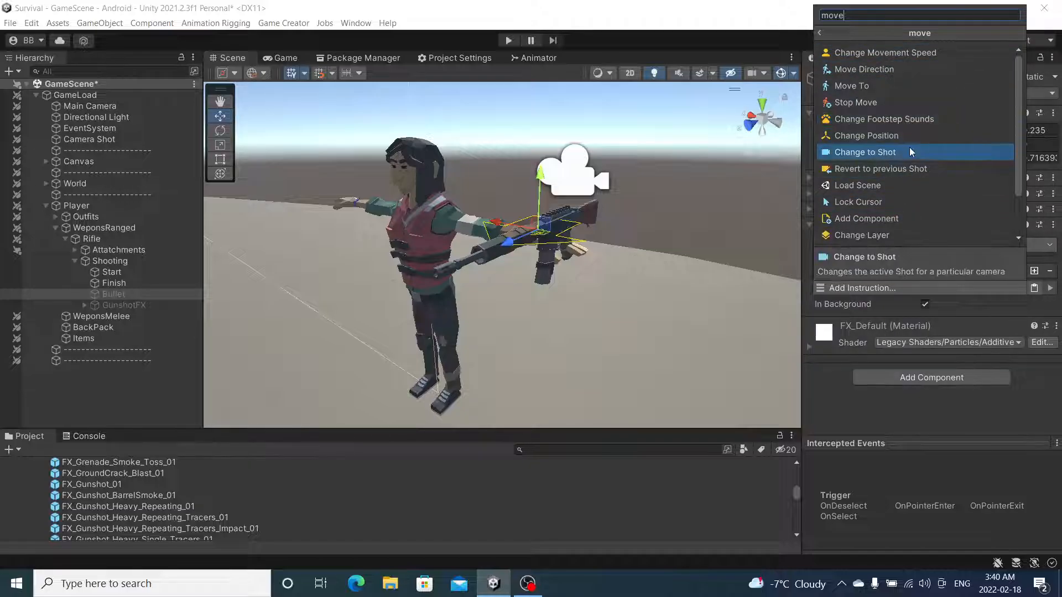
click(863, 135)
drag(117, 294, 973, 320)
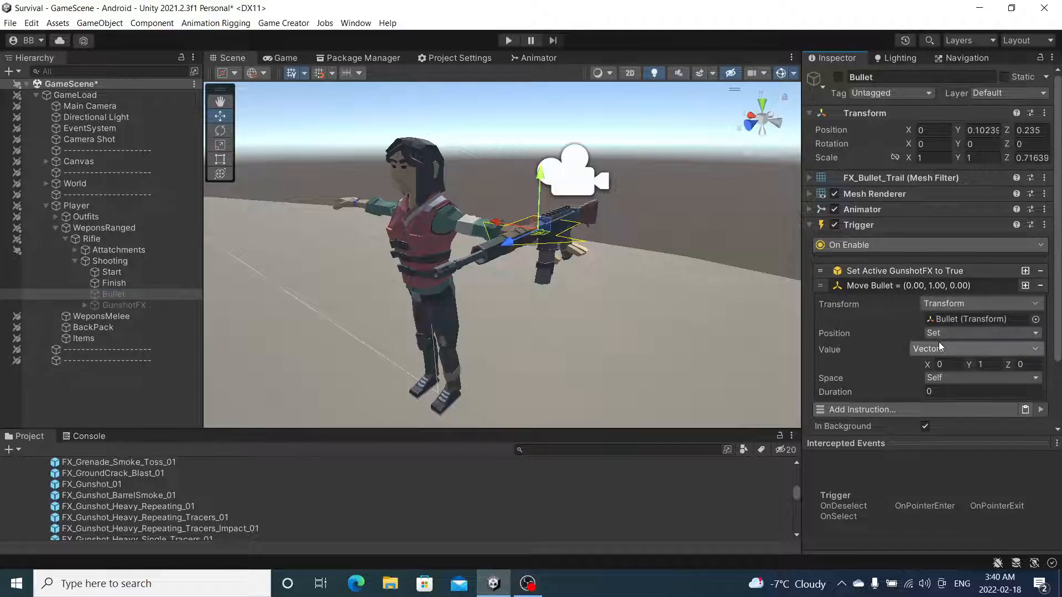
scroll(938, 342, down, 2)
click(953, 340)
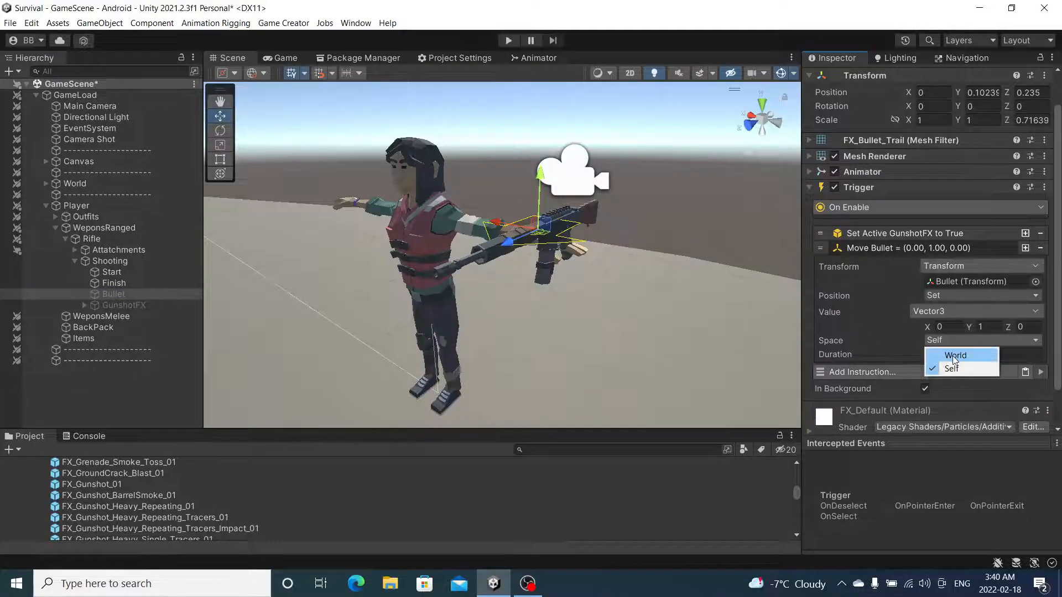
click(955, 355)
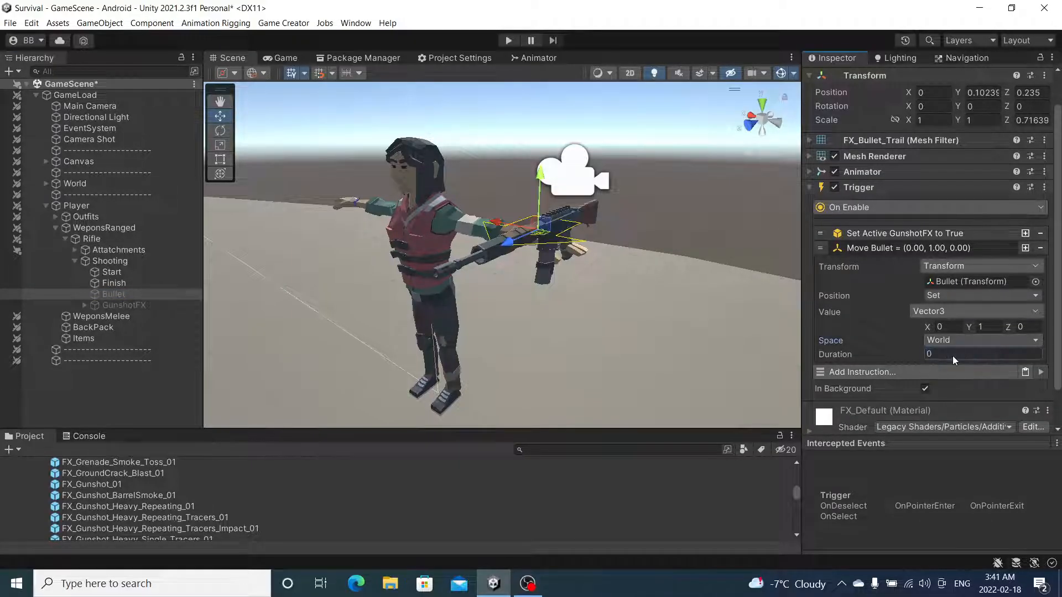
Set the Change Position instruction's value to a Game Object position and assign Finish as that object
click(979, 296)
click(939, 313)
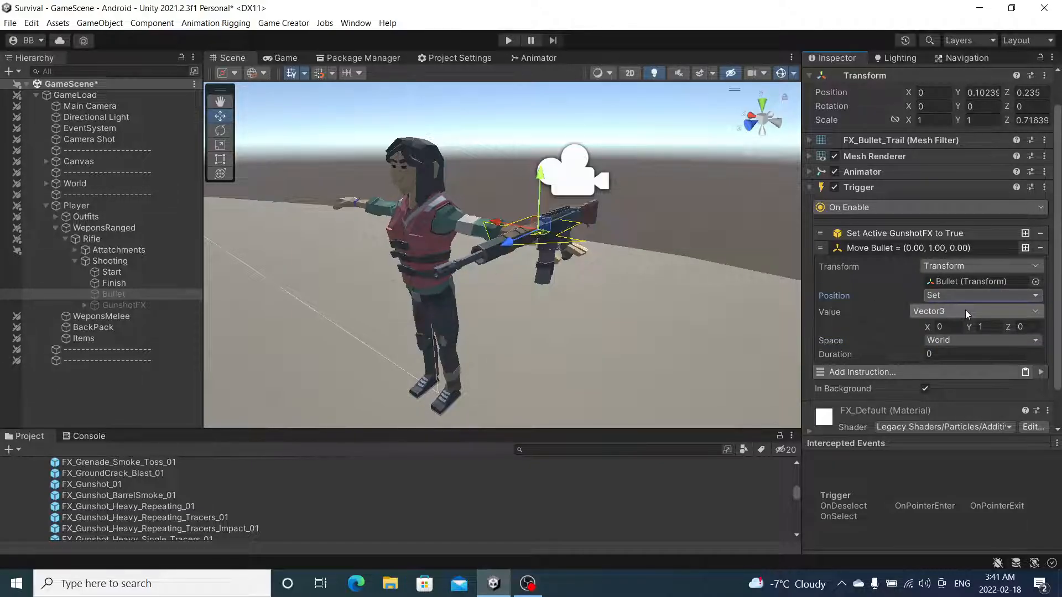
click(964, 310)
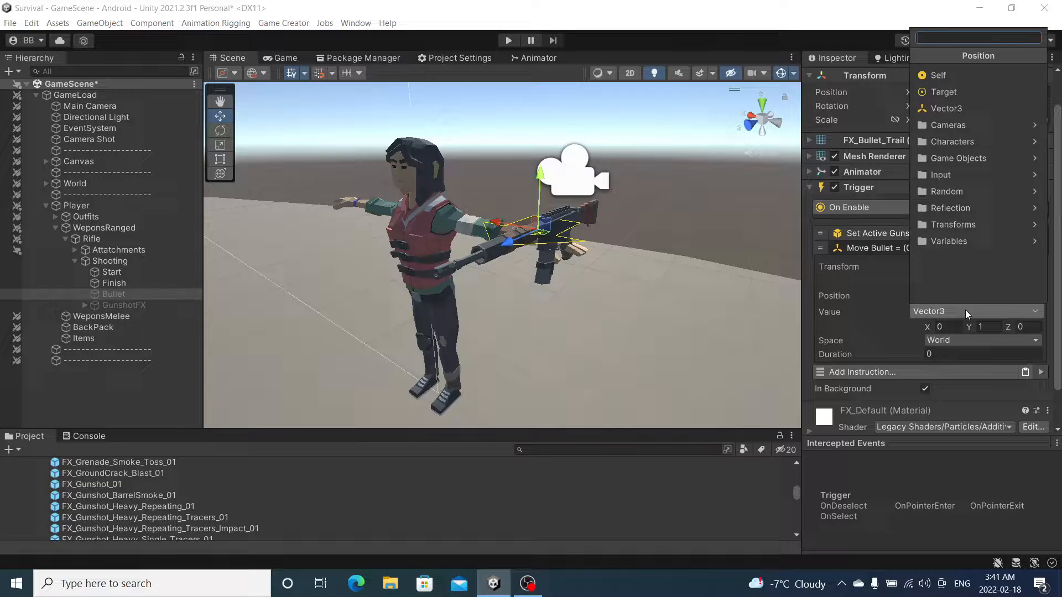
click(990, 160)
click(964, 80)
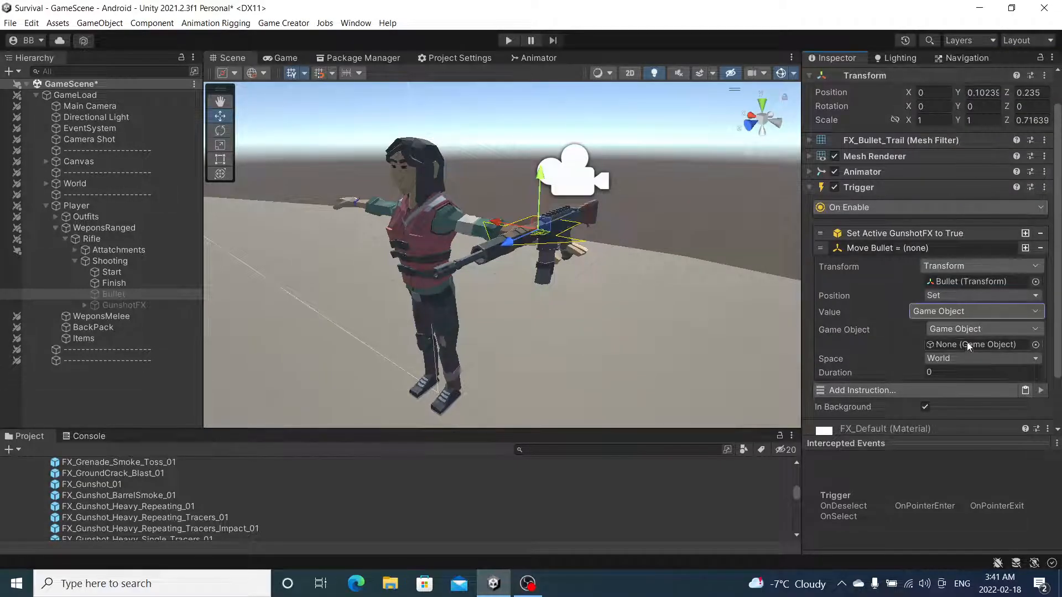
drag(131, 284, 993, 339)
Set the Change Position instruction's duration to 0.5 with Linear easing and collapse the instruction
click(940, 372)
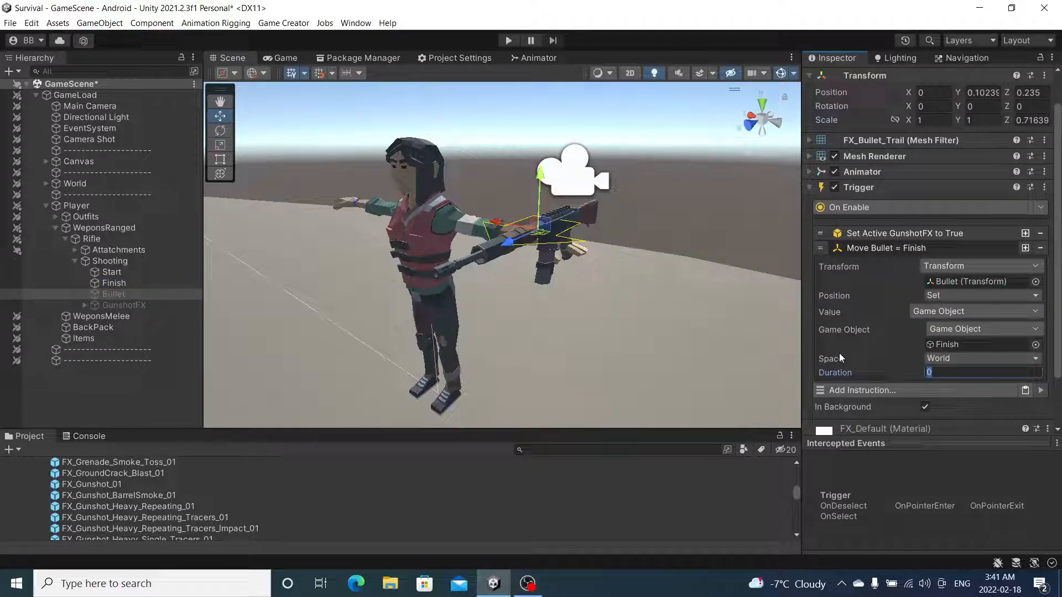
text(.5)
click(983, 385)
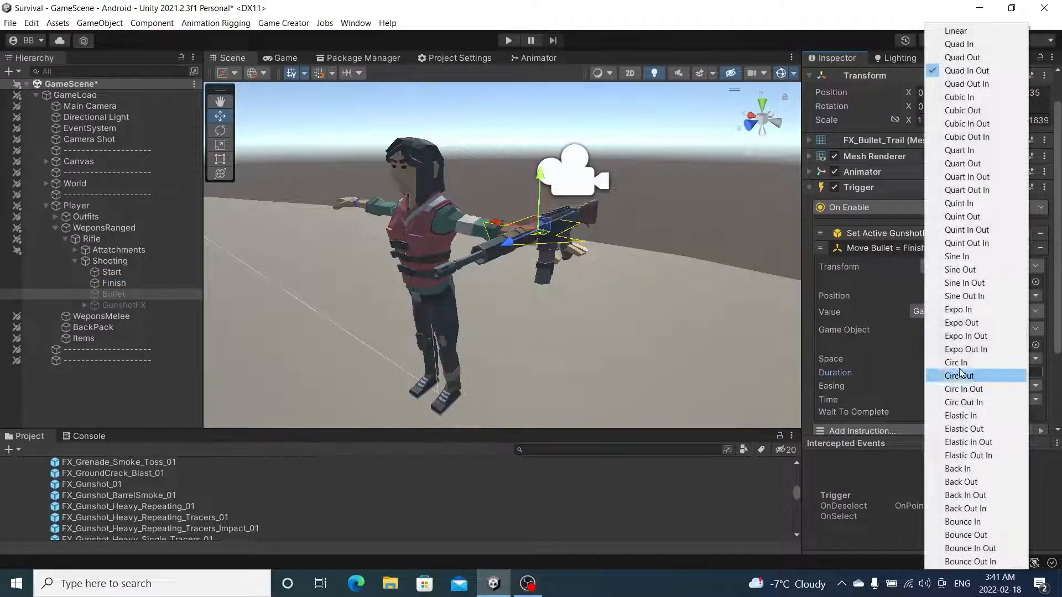
click(955, 31)
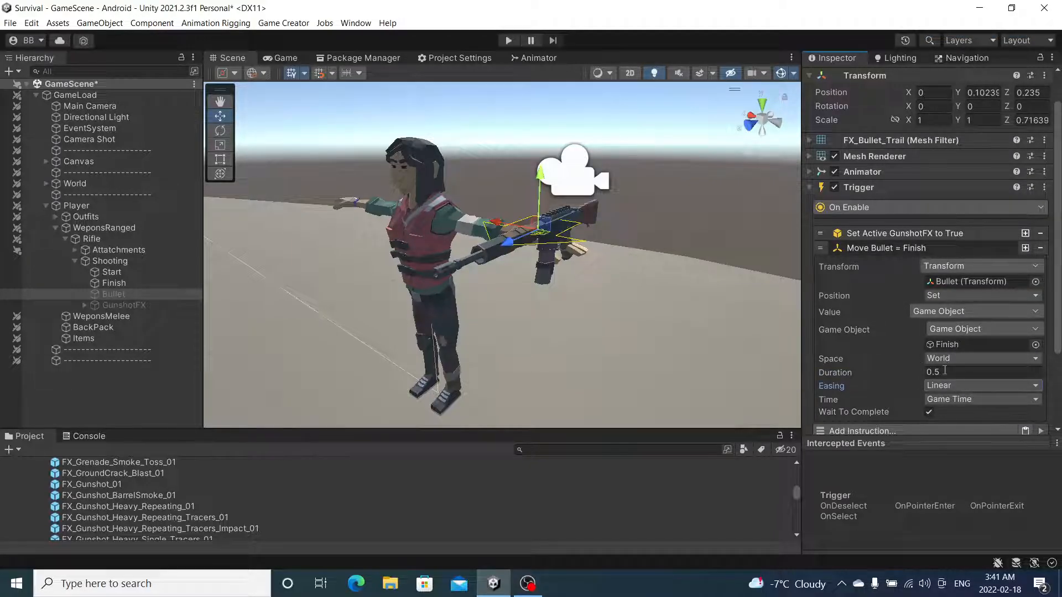
click(906, 250)
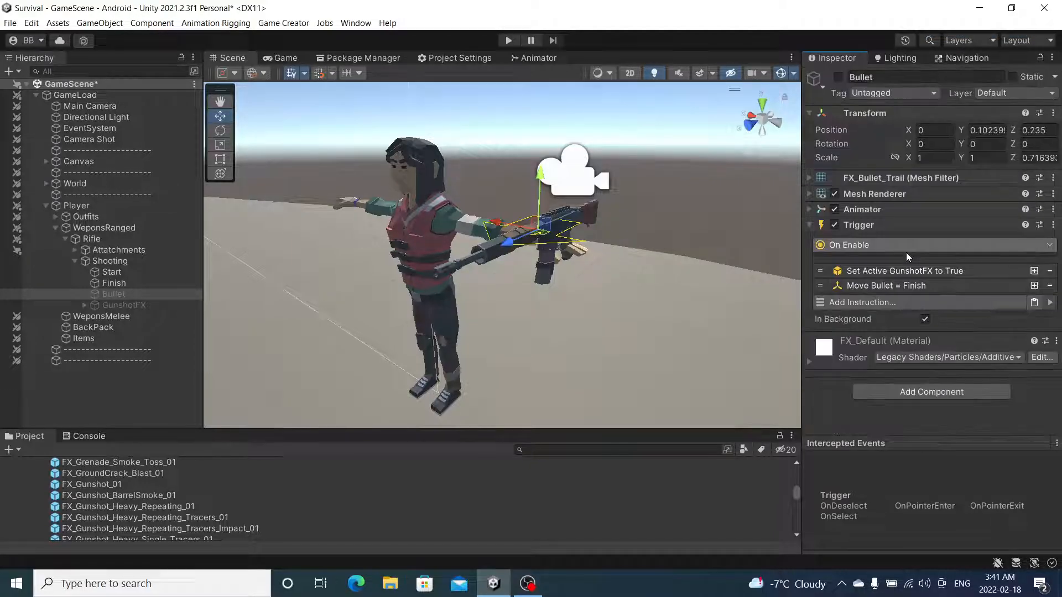
Duplicate the Set Active GunshotFX instruction, move the copy after the Move Bullet instruction and set its Active value to false
click(1033, 271)
drag(821, 288, 818, 305)
click(892, 300)
drag(104, 308, 976, 334)
click(929, 364)
click(935, 302)
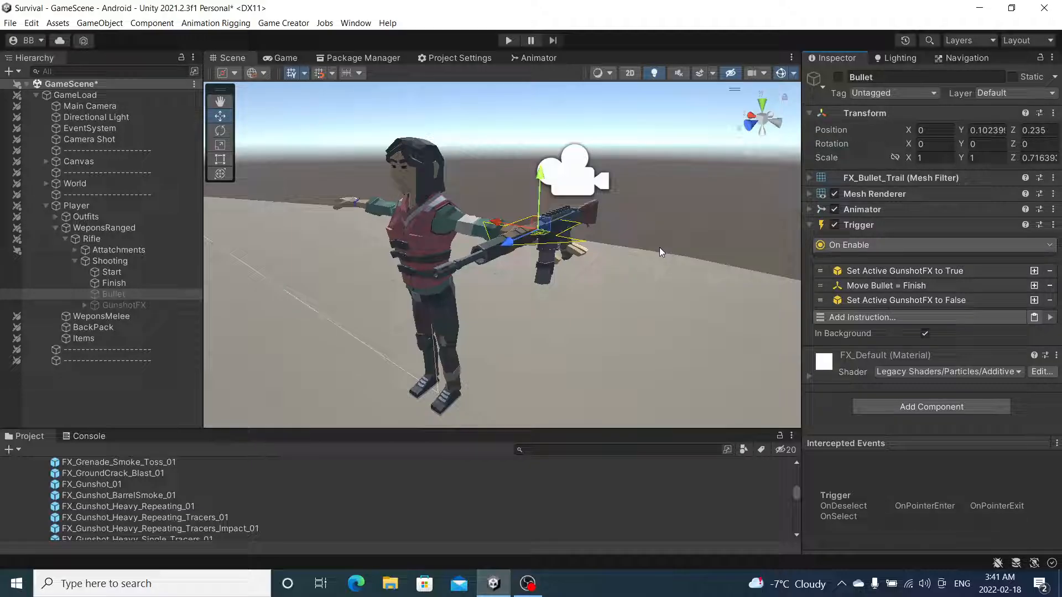
Switch to the game view, collapse Player and expand Canvas down to the attack and evade groups inside CombatPanel
click(74, 261)
click(284, 58)
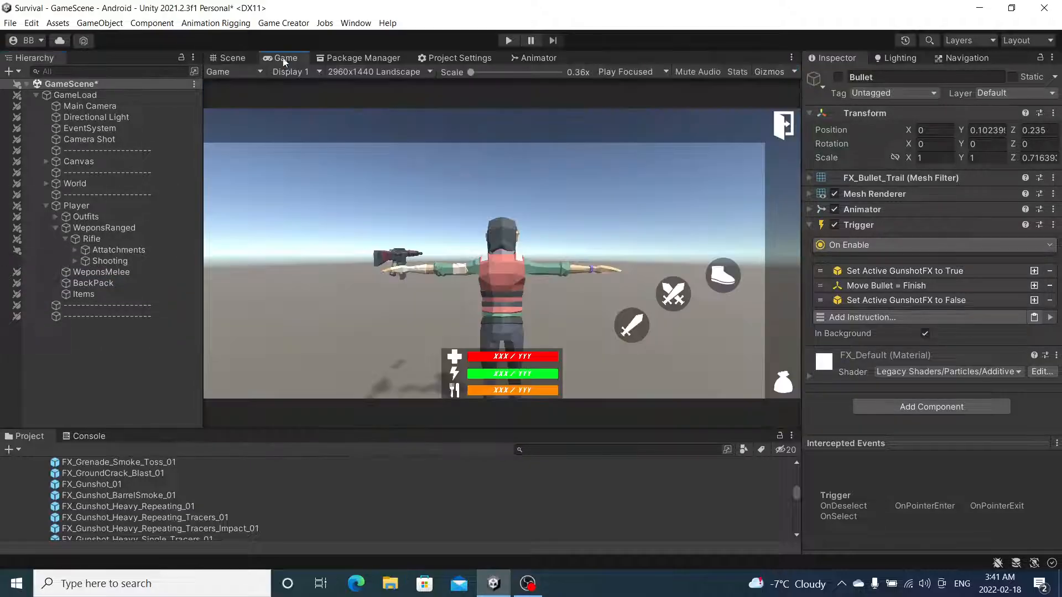
click(45, 204)
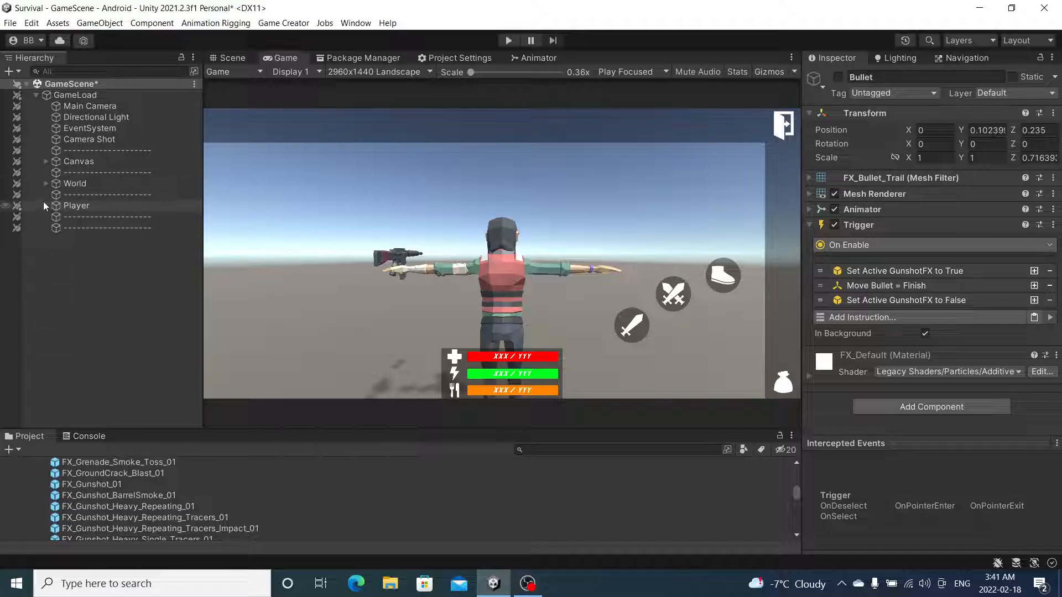
click(45, 161)
click(55, 172)
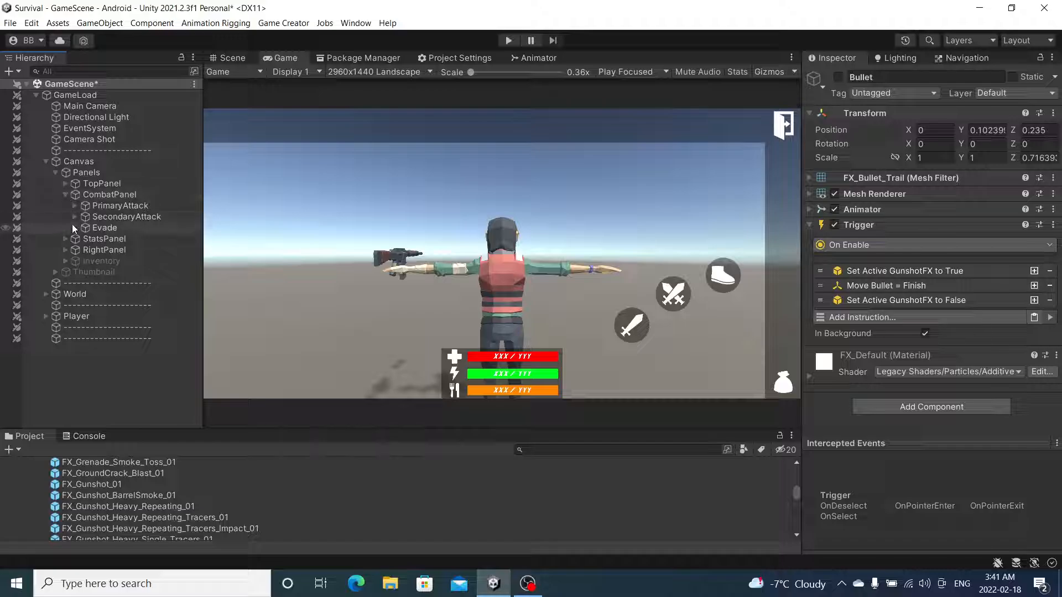
click(73, 227)
click(72, 215)
click(73, 206)
click(131, 215)
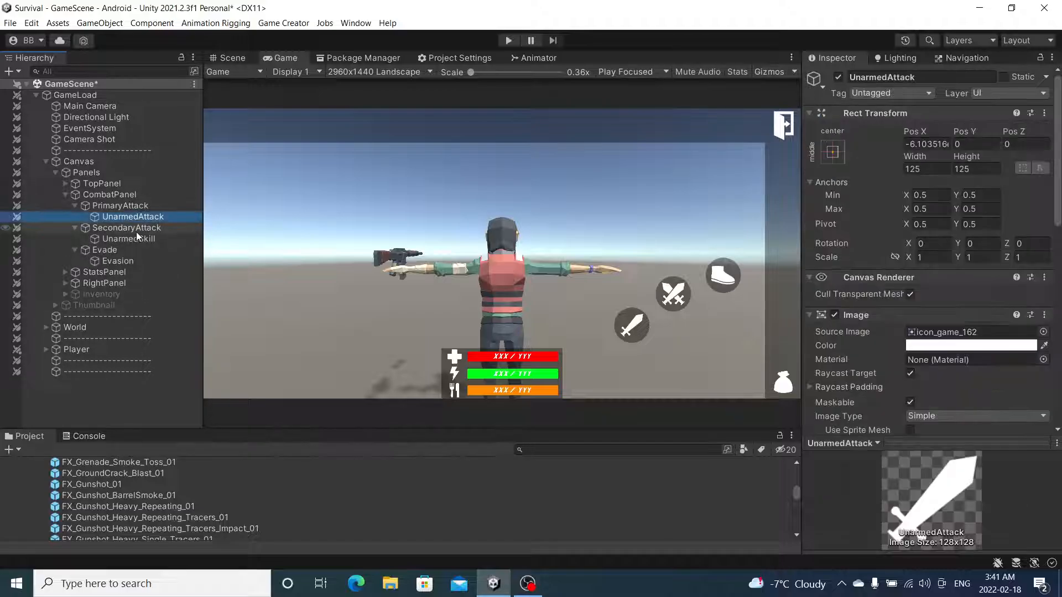
ctrl+click(135, 237)
click(838, 76)
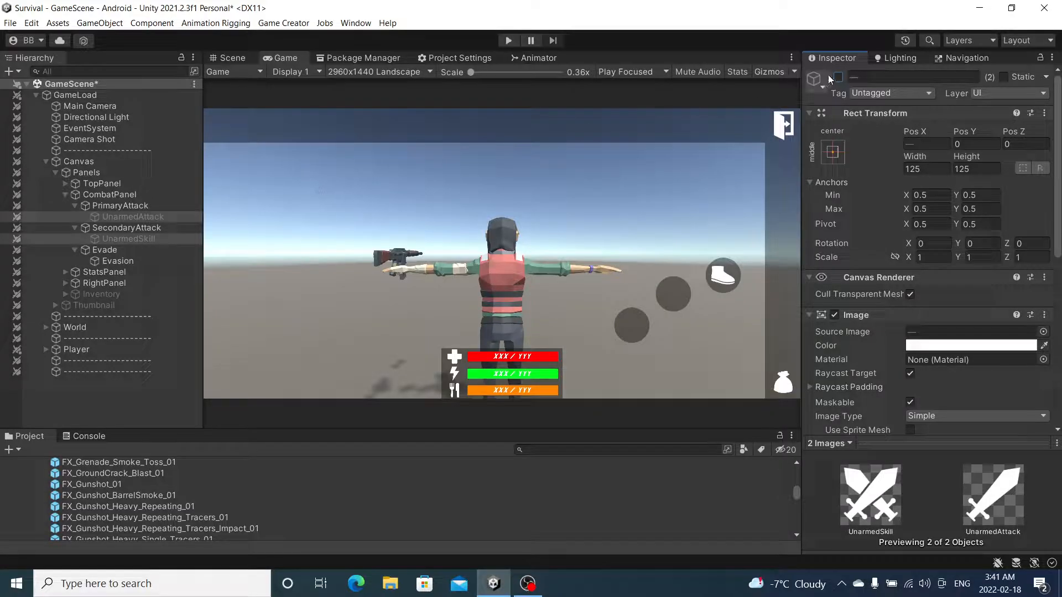
key(ctrl+z)
Duplicate the UnarmedAttack and UnarmedSkill buttons and deactivate the two originals
click(136, 216)
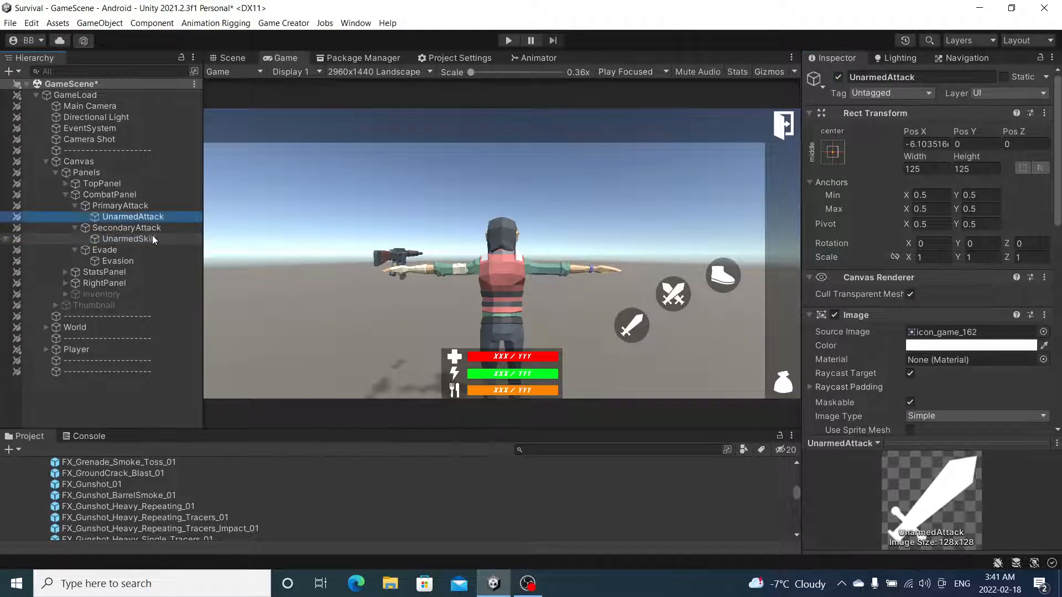
ctrl+click(151, 237)
key(ctrl+d)
click(168, 215)
ctrl+click(161, 250)
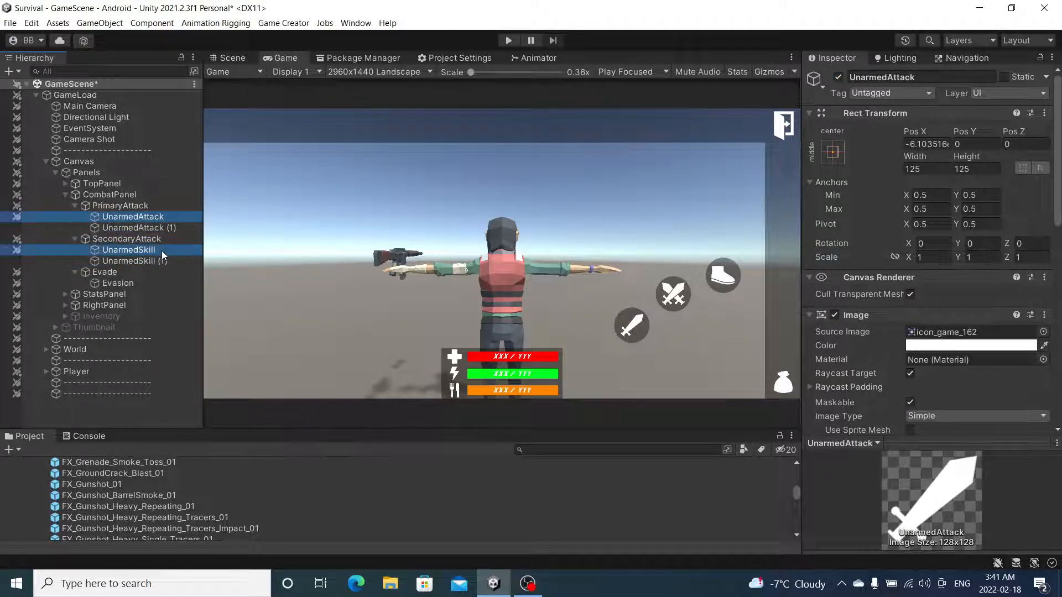
click(838, 77)
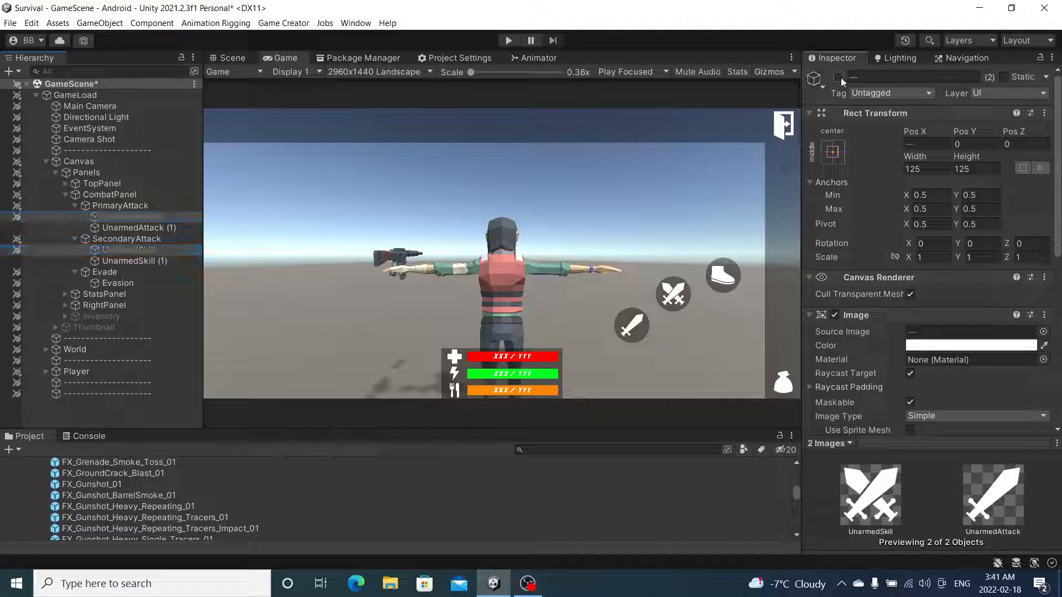
Rename the duplicated button UnarmedAttack (1) as AttackRifle
click(149, 229)
drag(995, 77, 798, 77)
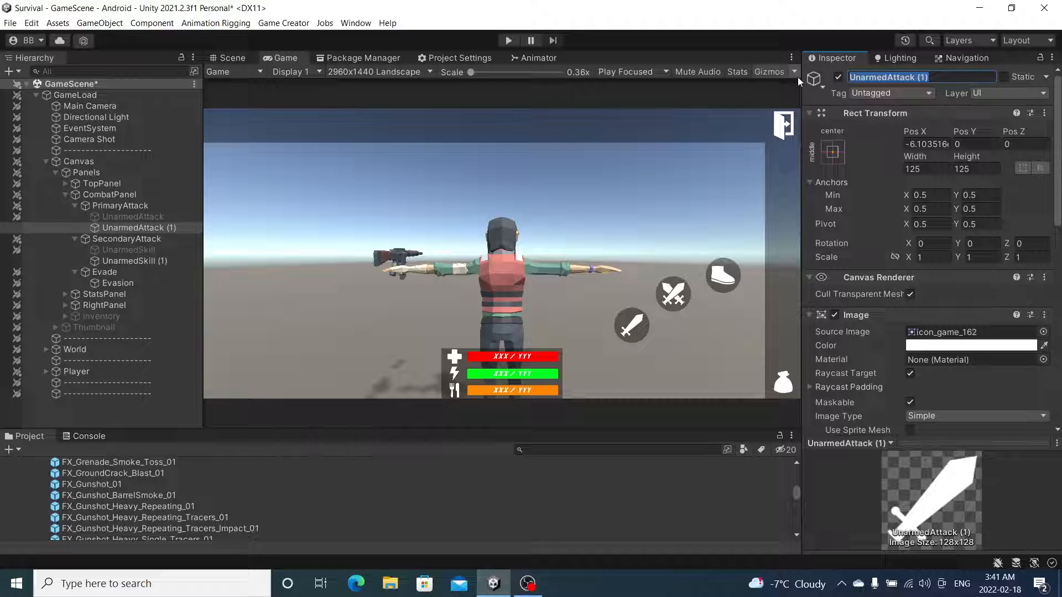
text(Rifle)
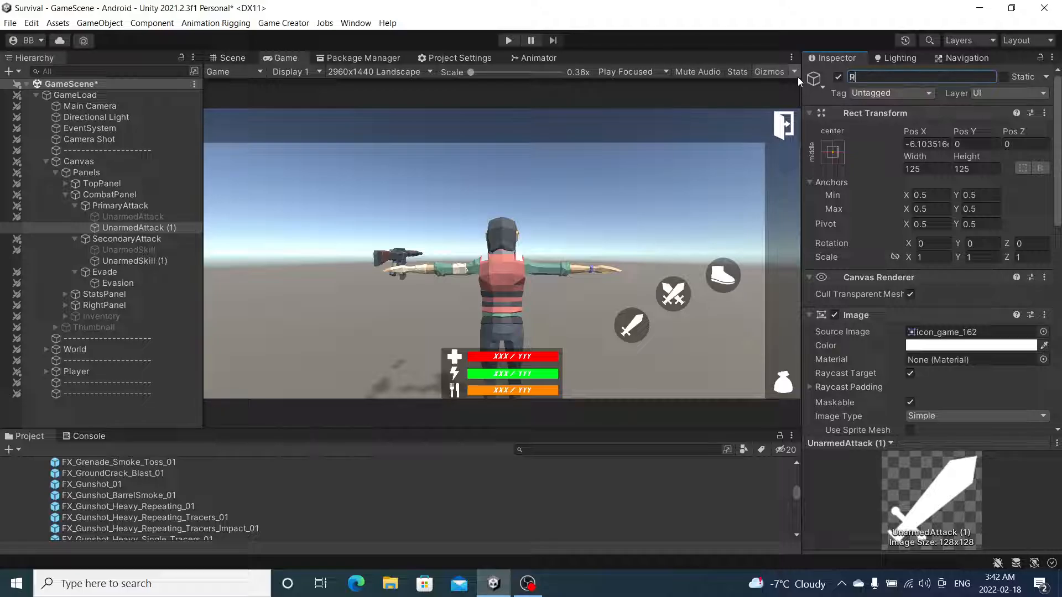
key(Home)
text(attack)
key(BackSpace)
key(BackSpace)
key(BackSpace)
key(BackSpace)
key(BackSpace)
key(BackSpace)
text(Attack)
key(Return)
click(133, 261)
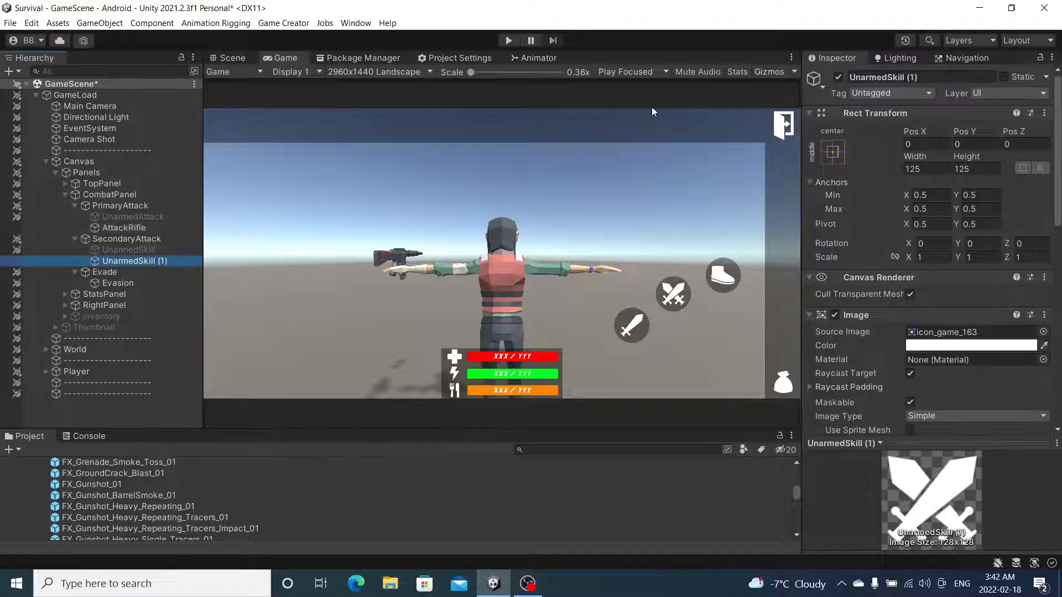
click(145, 225)
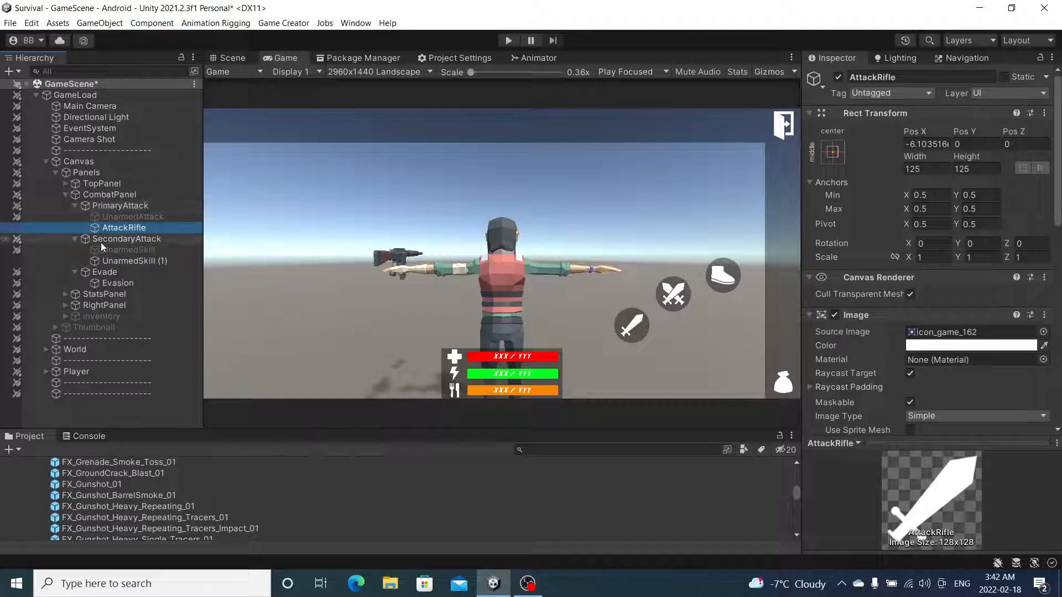
Rename the inactive UnarmedAttack button under PrimaryAttack as PrimaryKnife
click(133, 216)
click(884, 77)
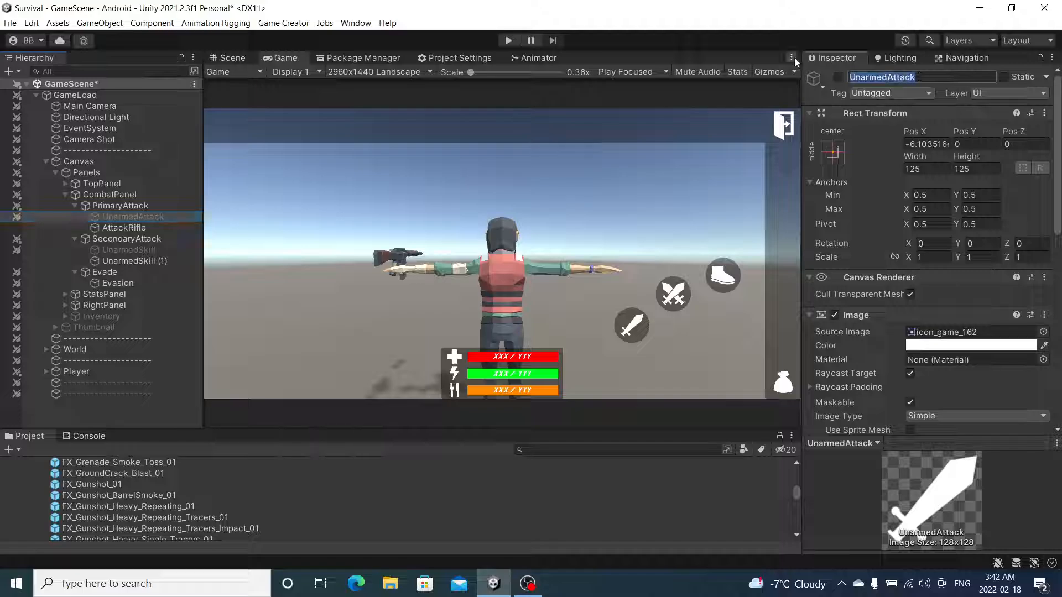
text(Prim)
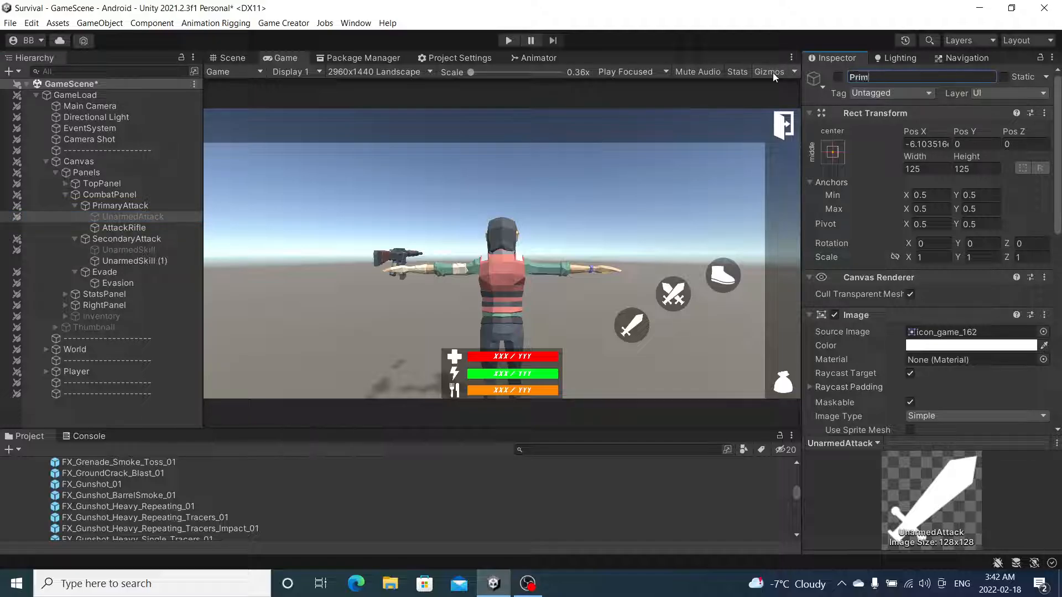
text(aryKnife)
key(Return)
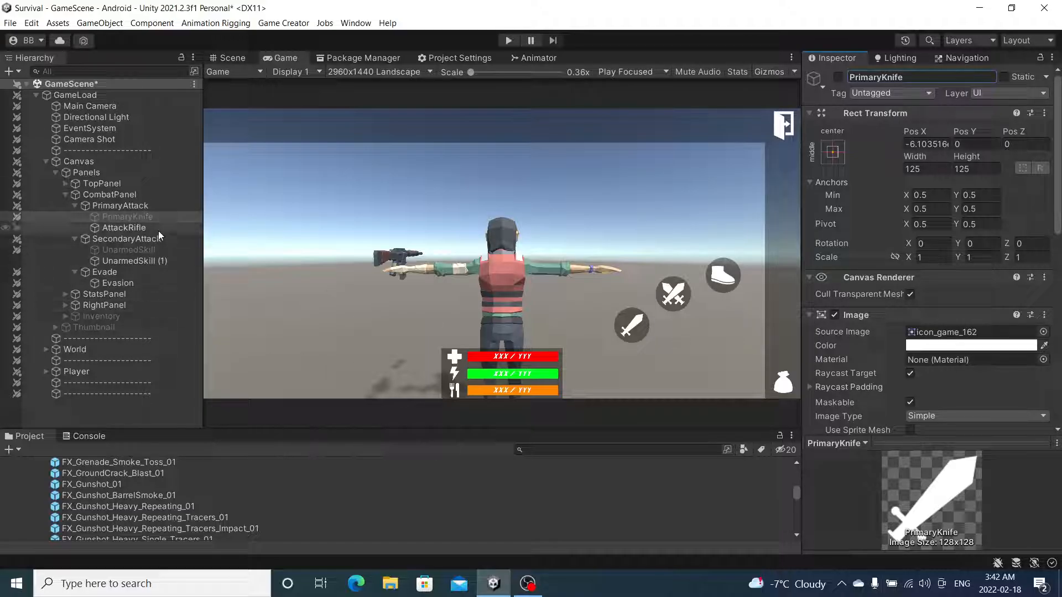
Rename the active button under PrimaryAttack as PrimaryRifle
click(124, 227)
text(Pr)
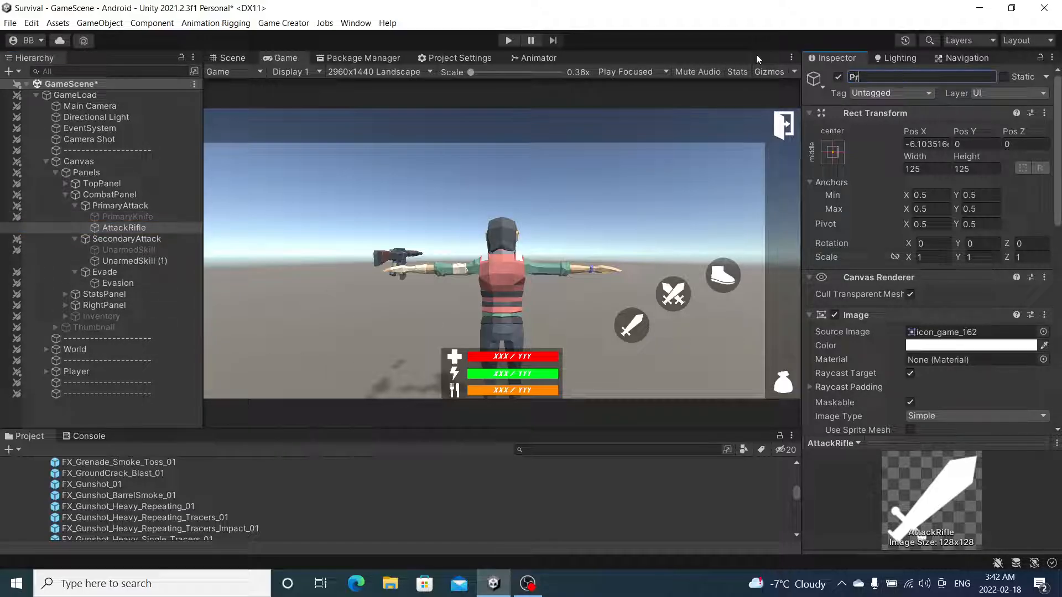
text(imaryRifle)
key(Return)
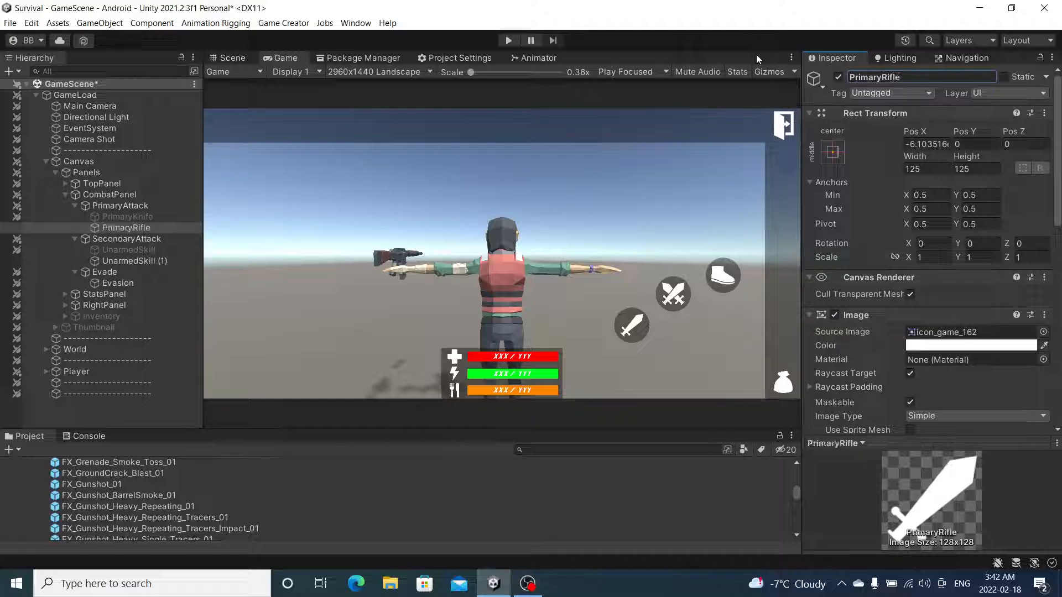
Rename the inactive UnarmedSkill button under SecondaryAttack as SecondaryKnife
click(161, 250)
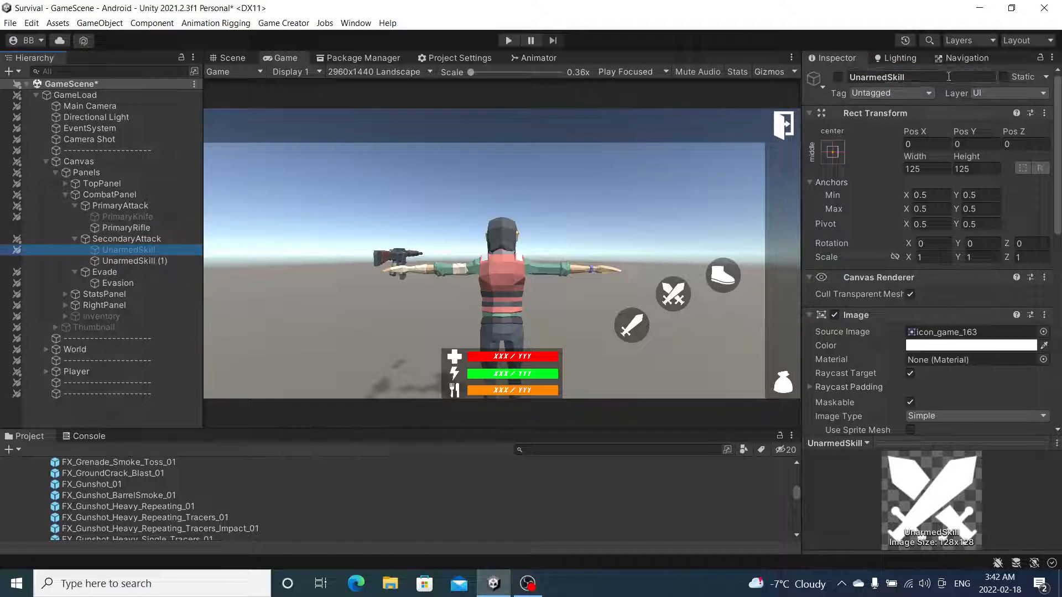
text(K)
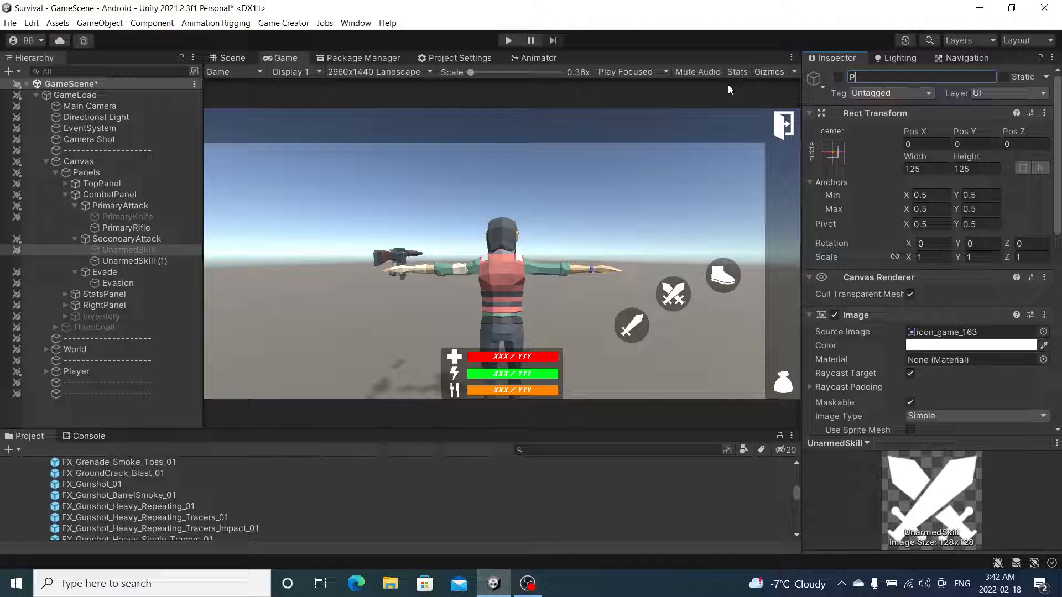
text(nife)
key(BackSpace)
key(BackSpace)
key(BackSpace)
key(BackSpace)
key(BackSpace)
text(SecondaryKnif)
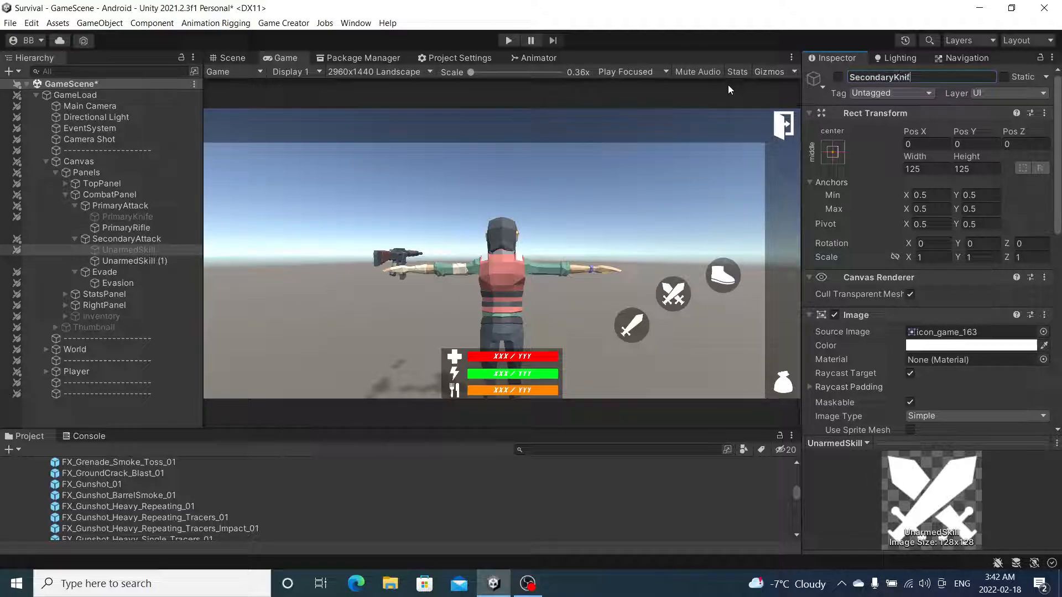
text(e)
key(Return)
Rename the duplicated button UnarmedSkill (1) under SecondaryAttack as SecondaryRifle
click(142, 263)
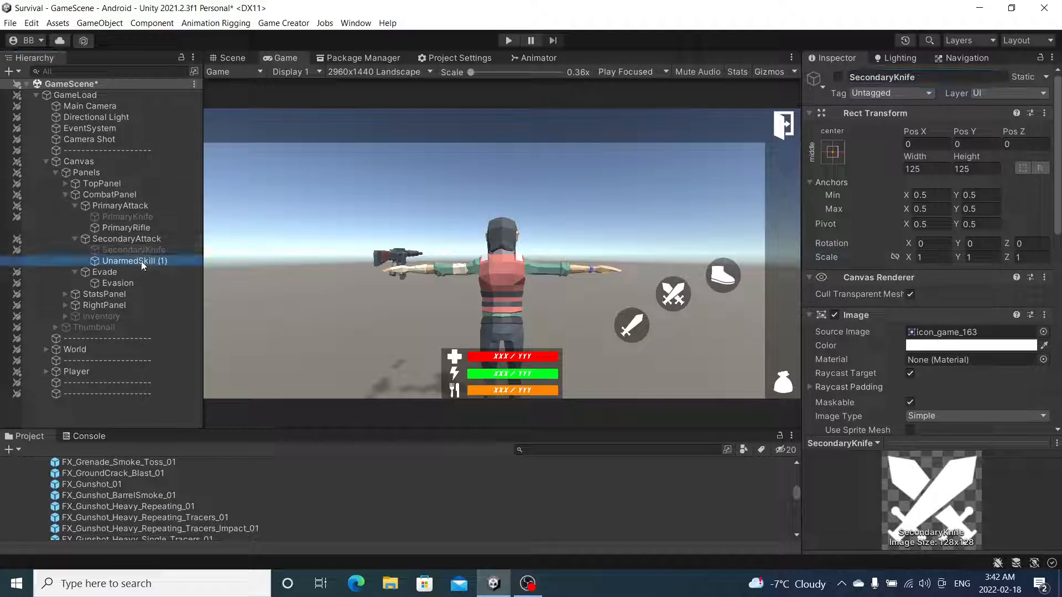
click(879, 77)
text(S)
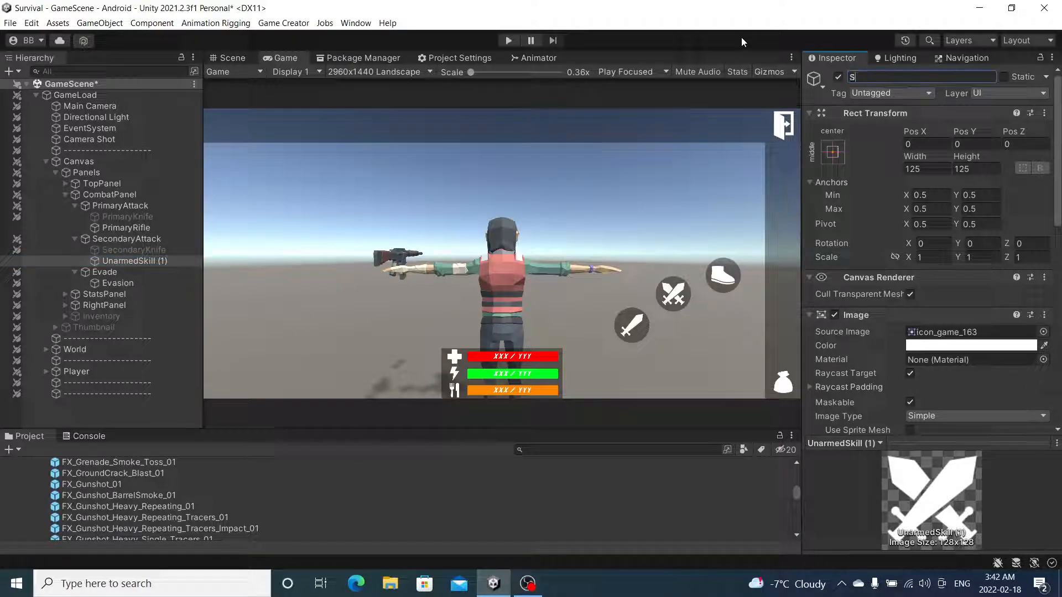
text(econdaryRifle)
key(Return)
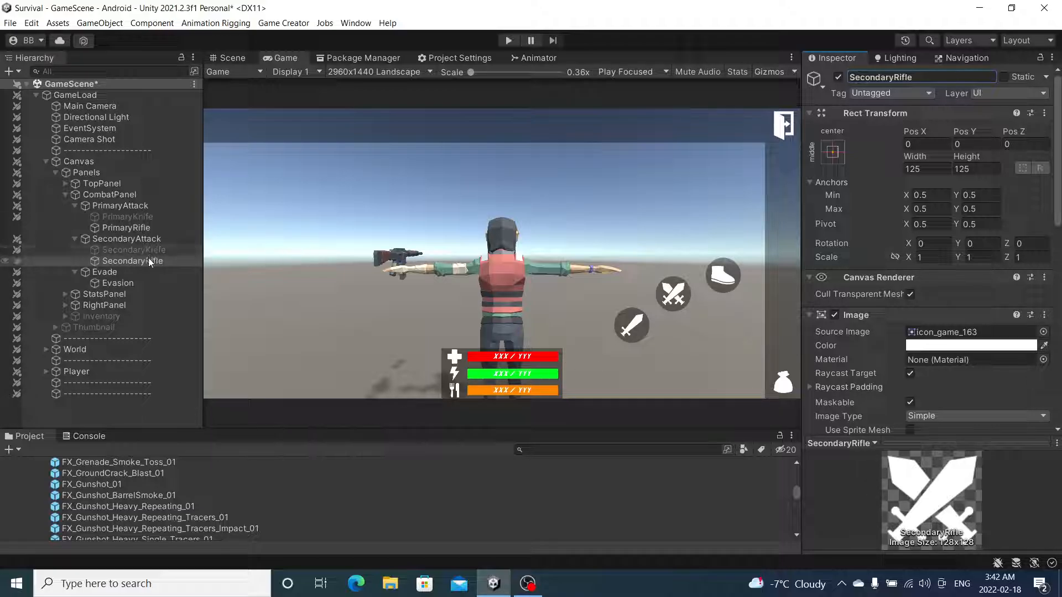
Search the sprites for "aim" and set the PrimaryRifle button's source image to icon_aim_8
click(173, 262)
click(166, 229)
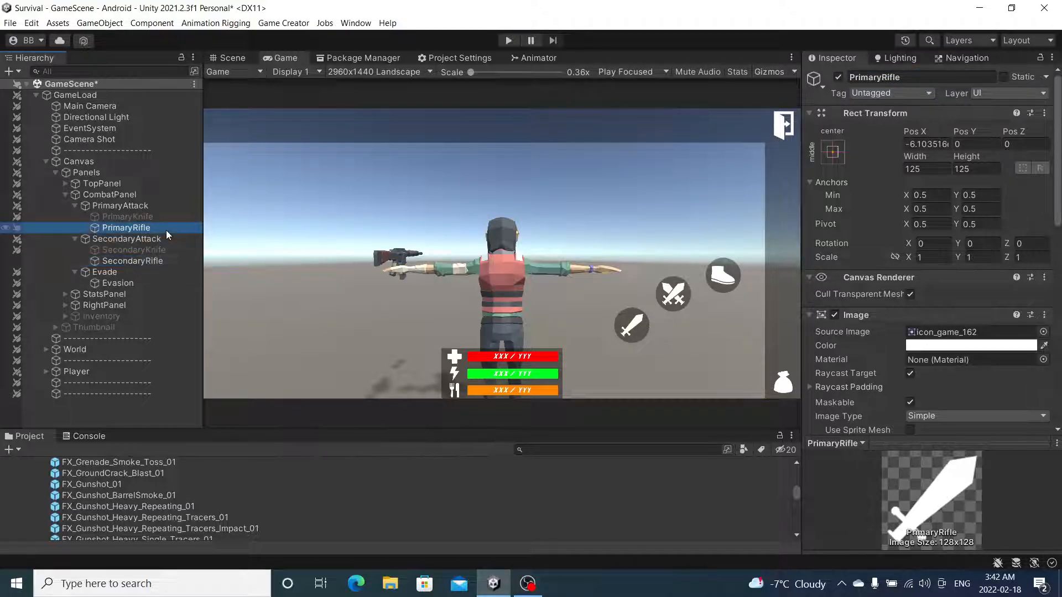
click(151, 261)
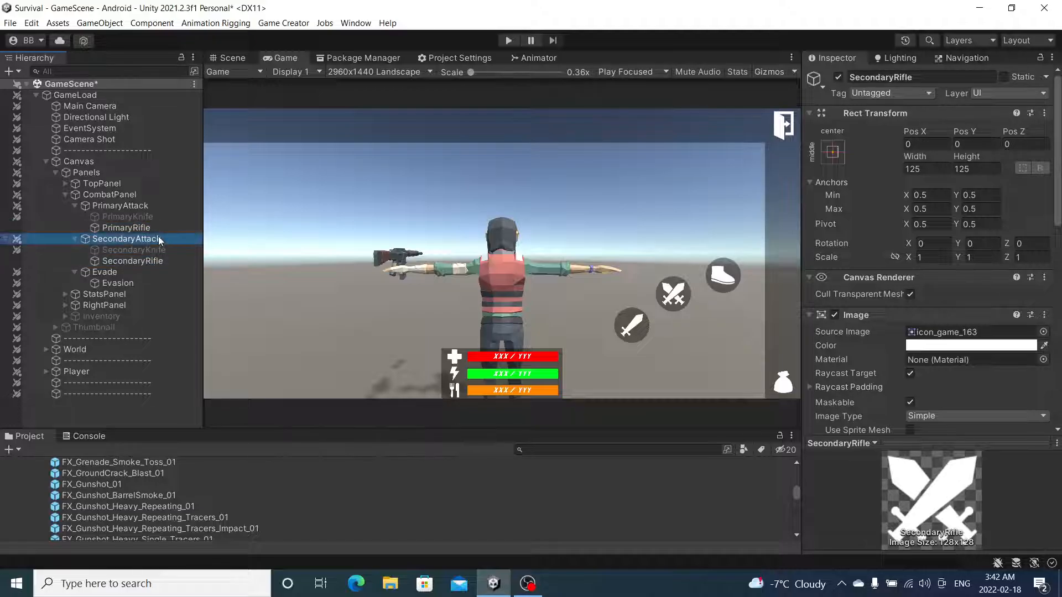
click(161, 229)
scroll(1017, 319, down, 3)
scroll(1016, 319, down, 3)
scroll(1028, 238, up, 3)
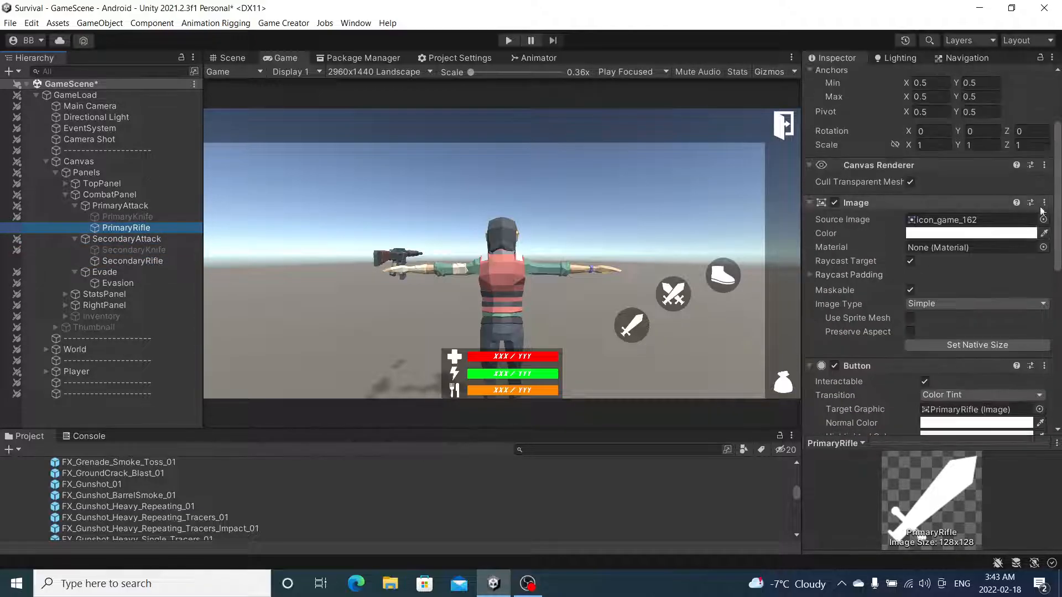
click(1043, 217)
scroll(873, 228, down, 1)
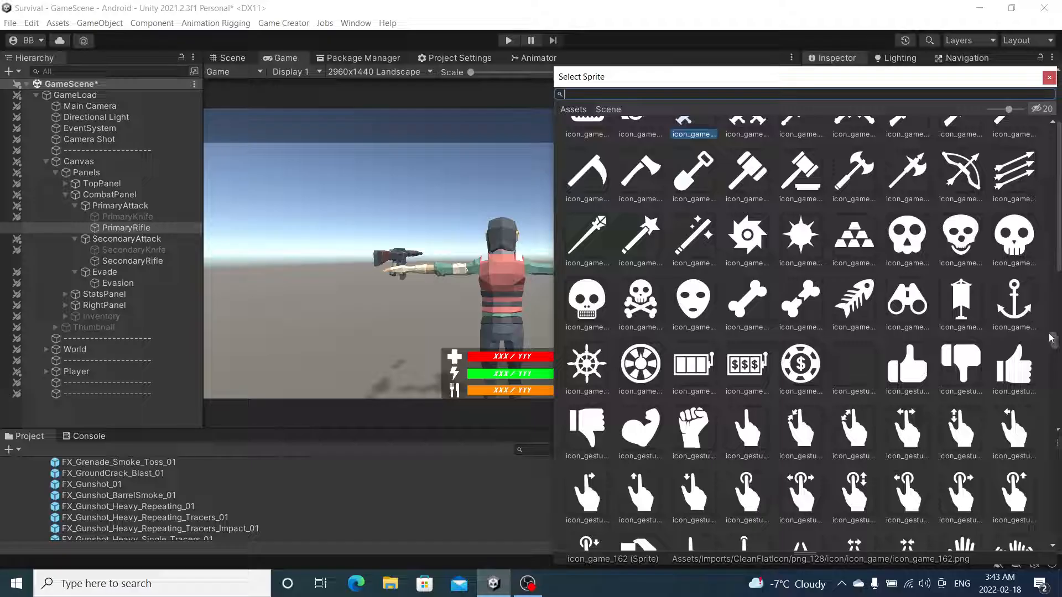
drag(1053, 340, 1054, 257)
click(781, 93)
text(ta)
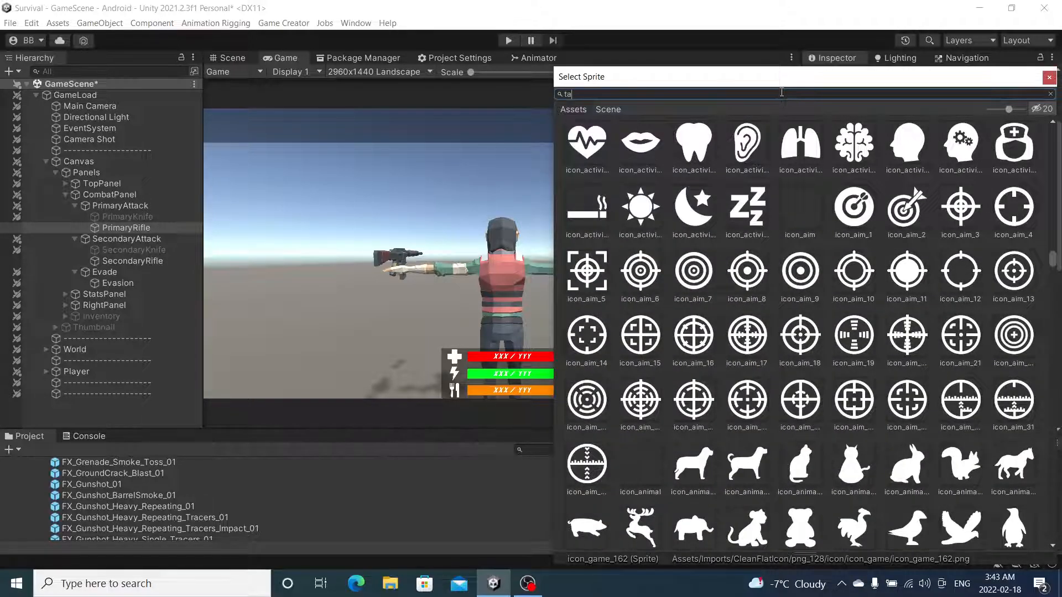
text(rget)
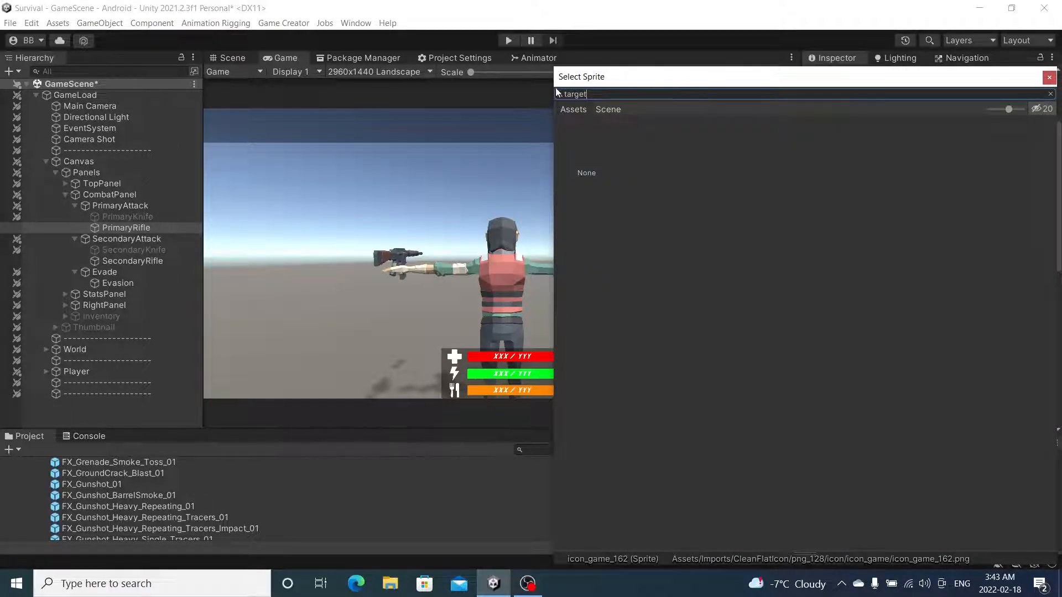
key(ctrl+a)
text(aim)
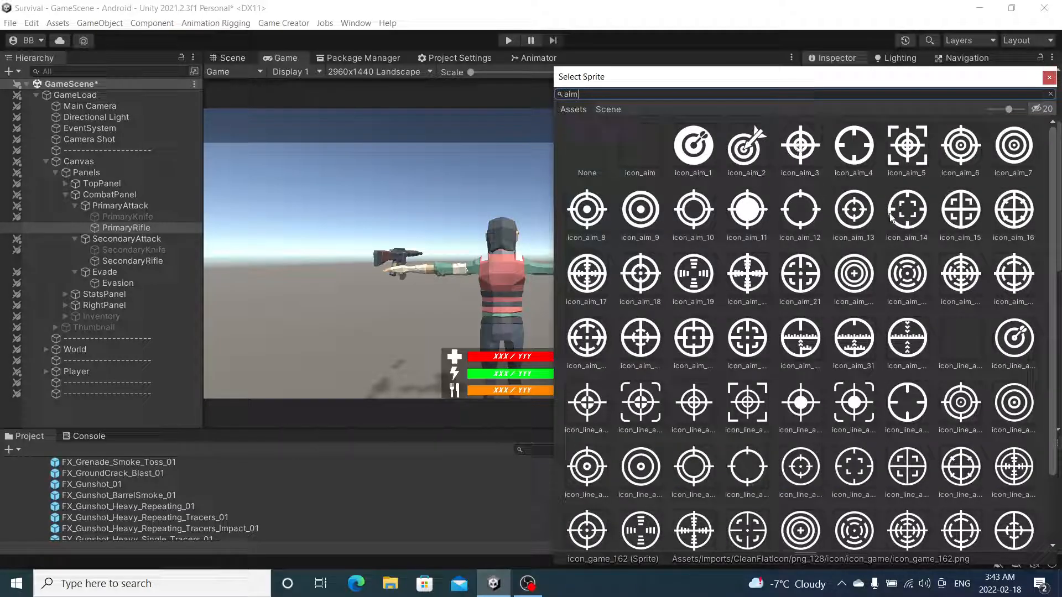
double_click(590, 215)
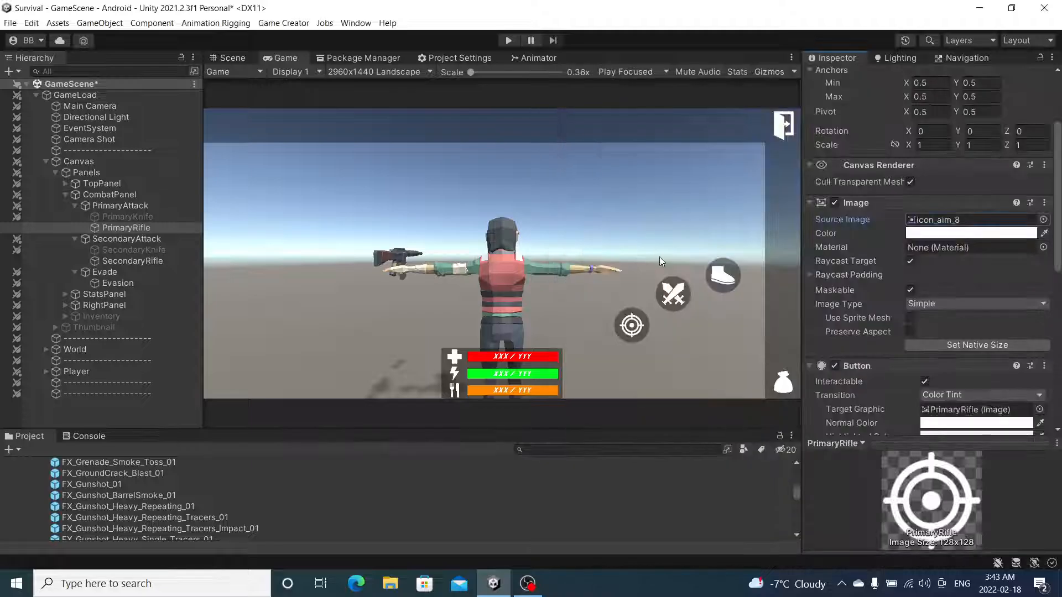
Set the PrimaryRifle button's source image to icon_aim_6 and its width and height to 150
click(1042, 220)
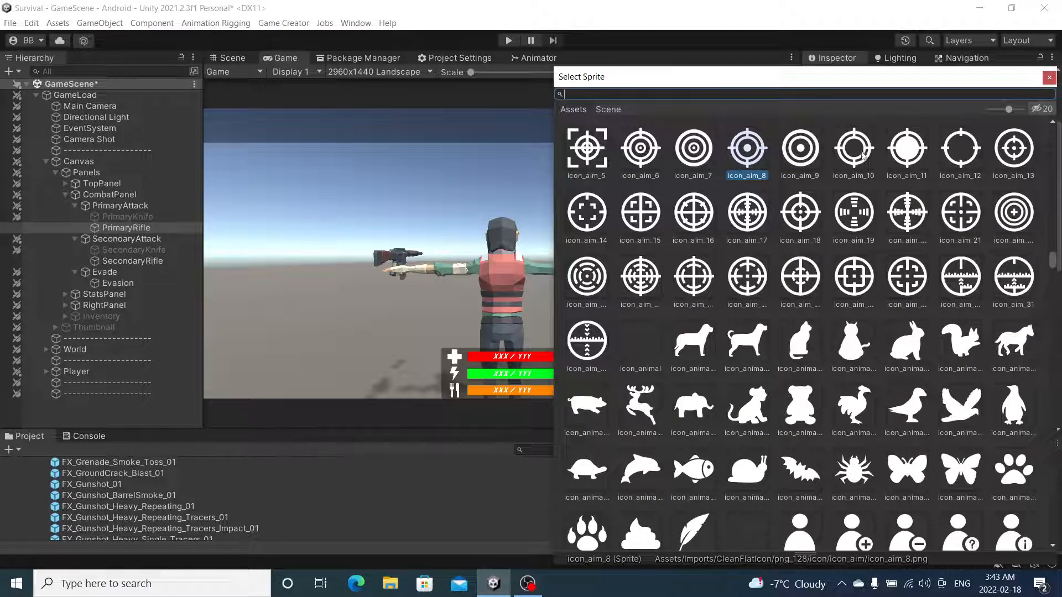
double_click(645, 164)
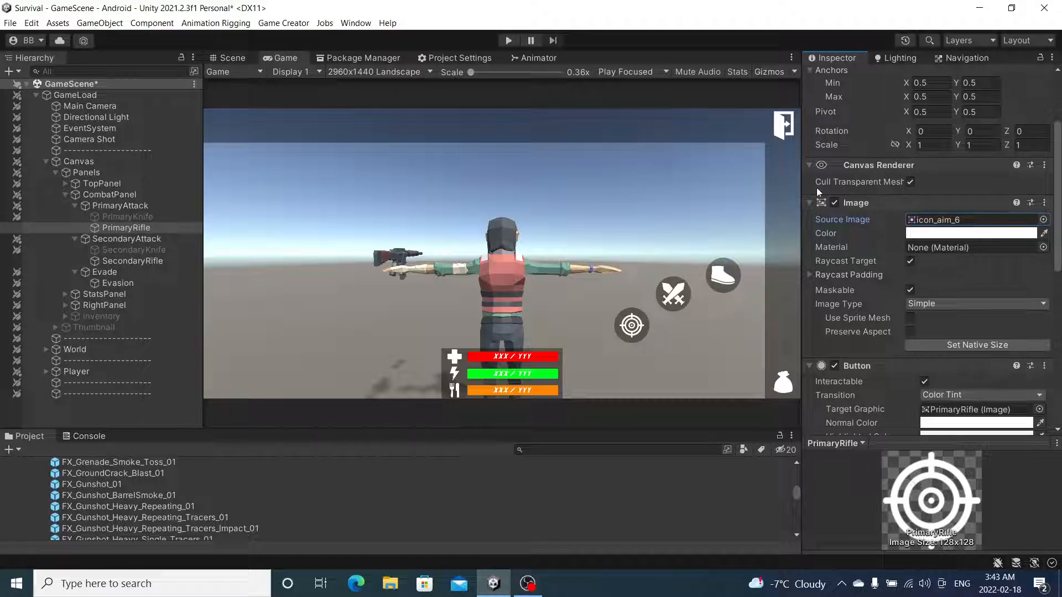
scroll(967, 188, up, 4)
click(915, 170)
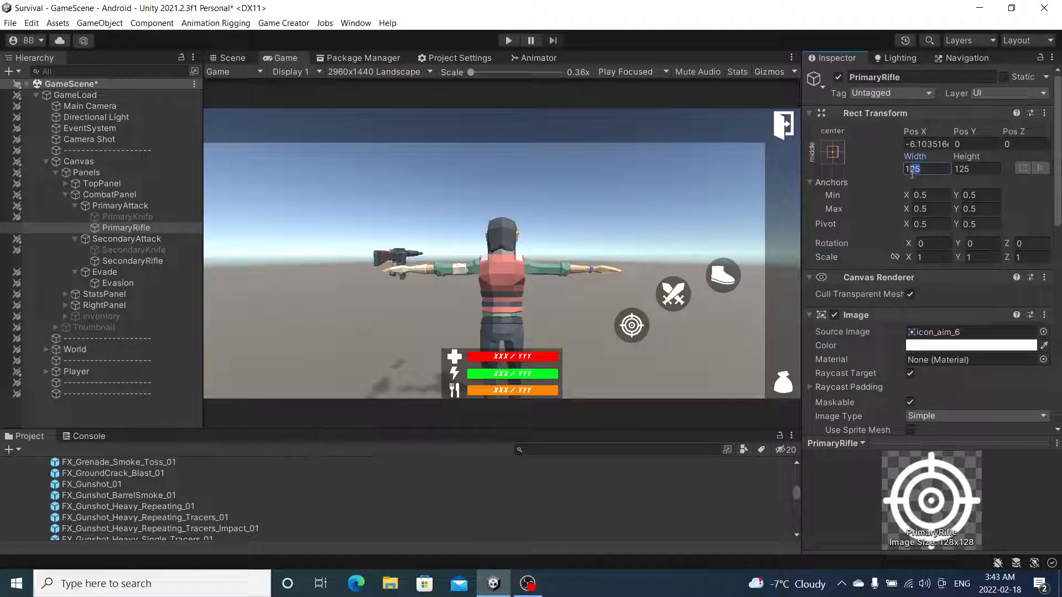
text(150)
click(962, 169)
text(15)
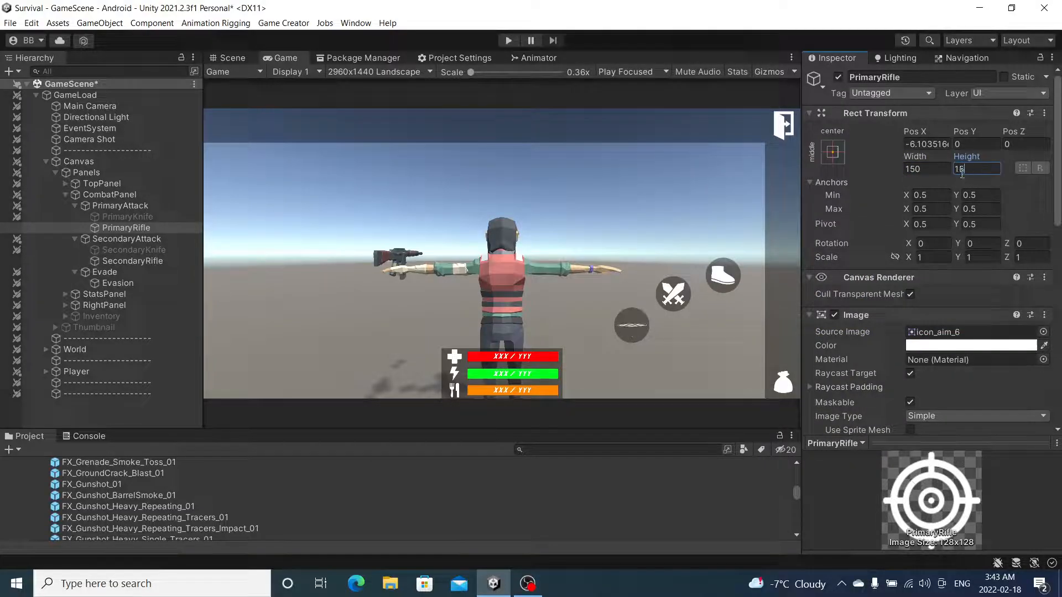
text(0)
Search the sprites for "arrow" and set the SecondaryRifle button's source image to the circular two-arrow icon_arrow_2
click(120, 260)
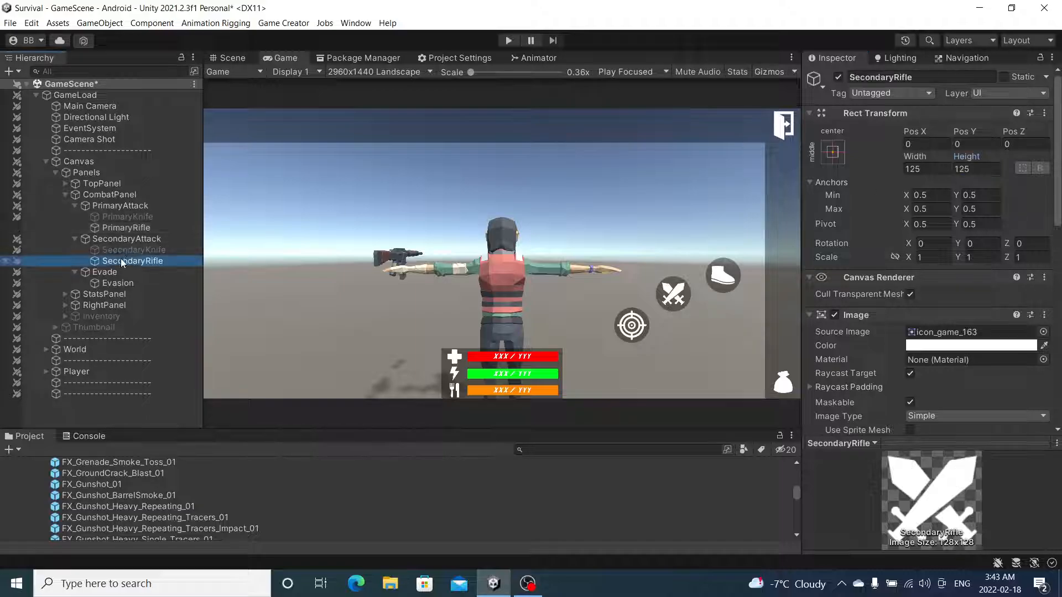
click(1043, 332)
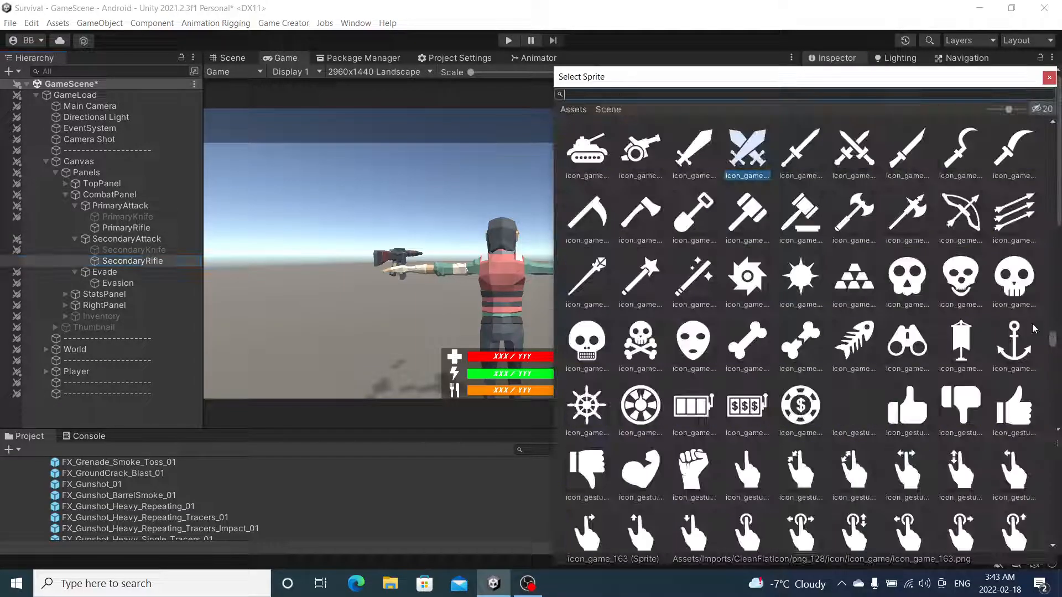
scroll(1015, 335, down, 15)
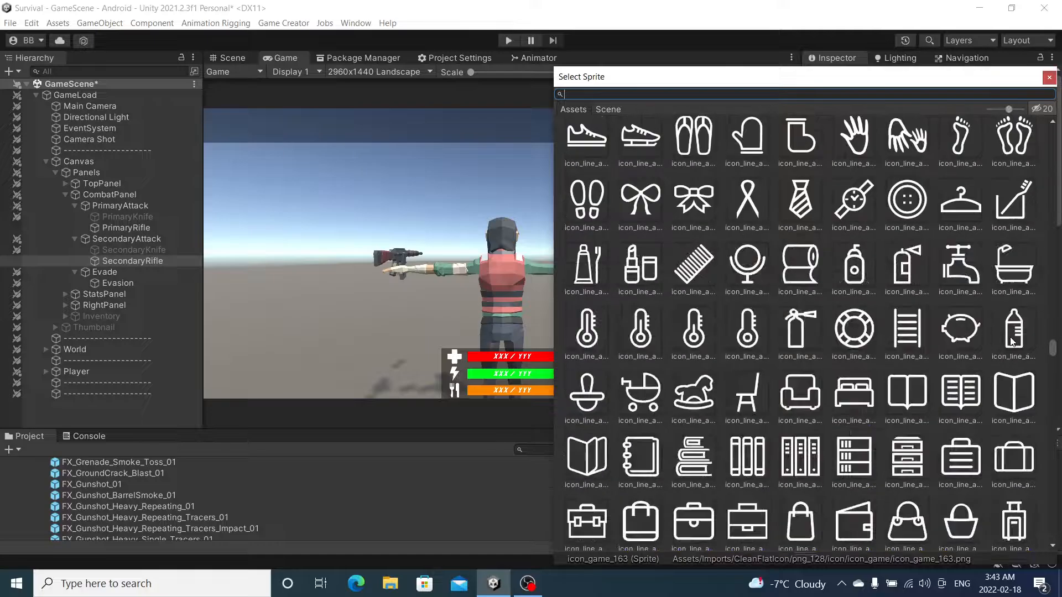
text(arr)
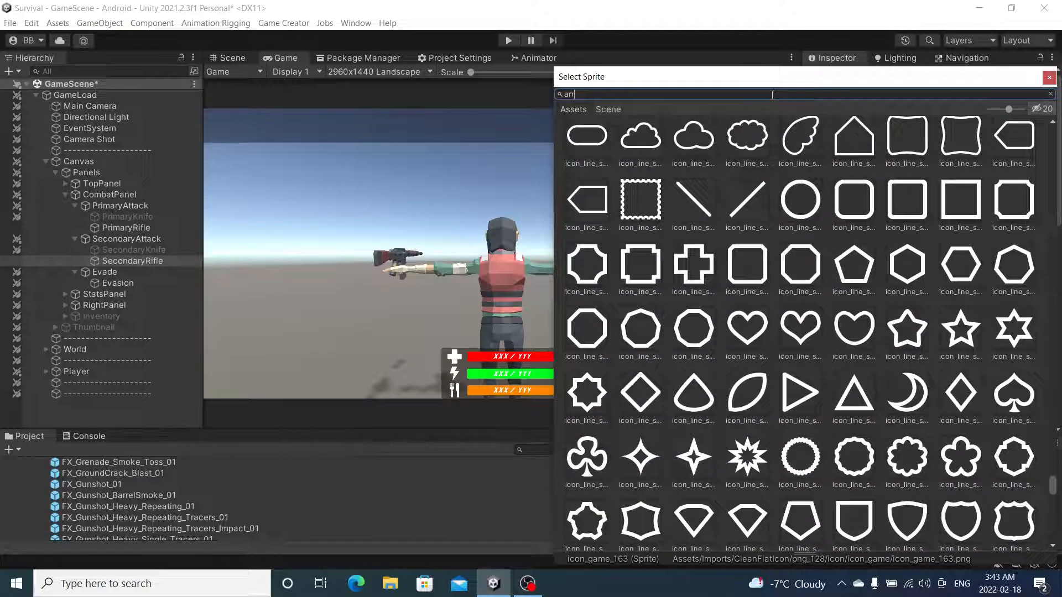
text(ow)
scroll(812, 297, up, 10)
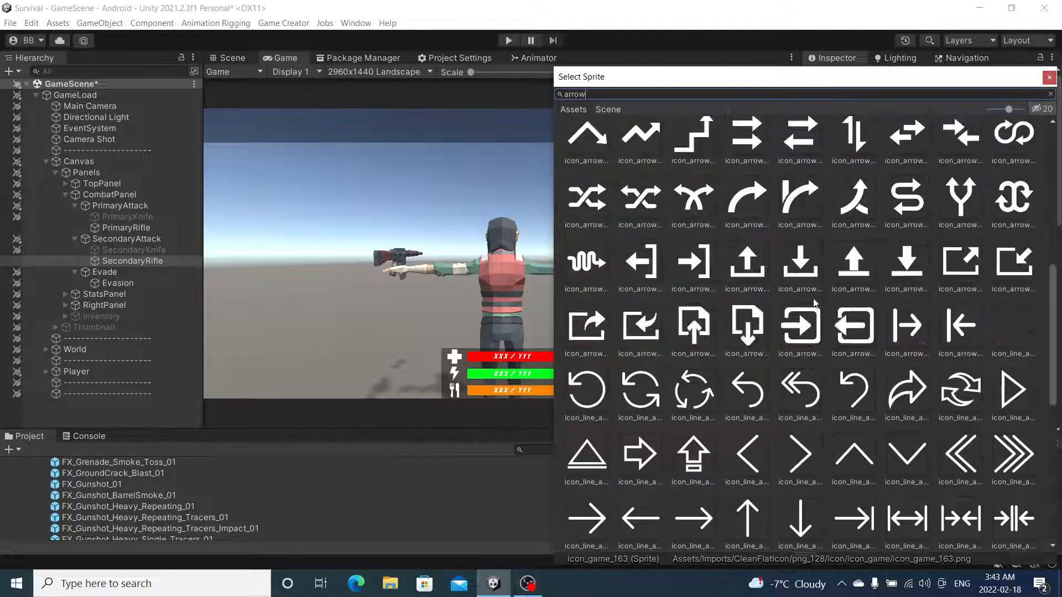
scroll(764, 398, up, 8)
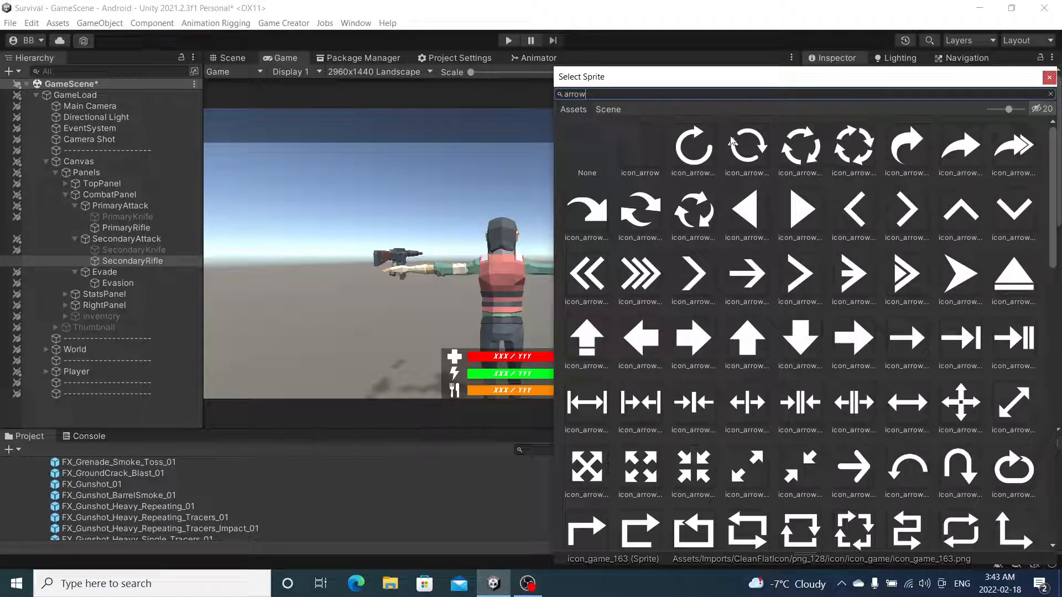
double_click(758, 148)
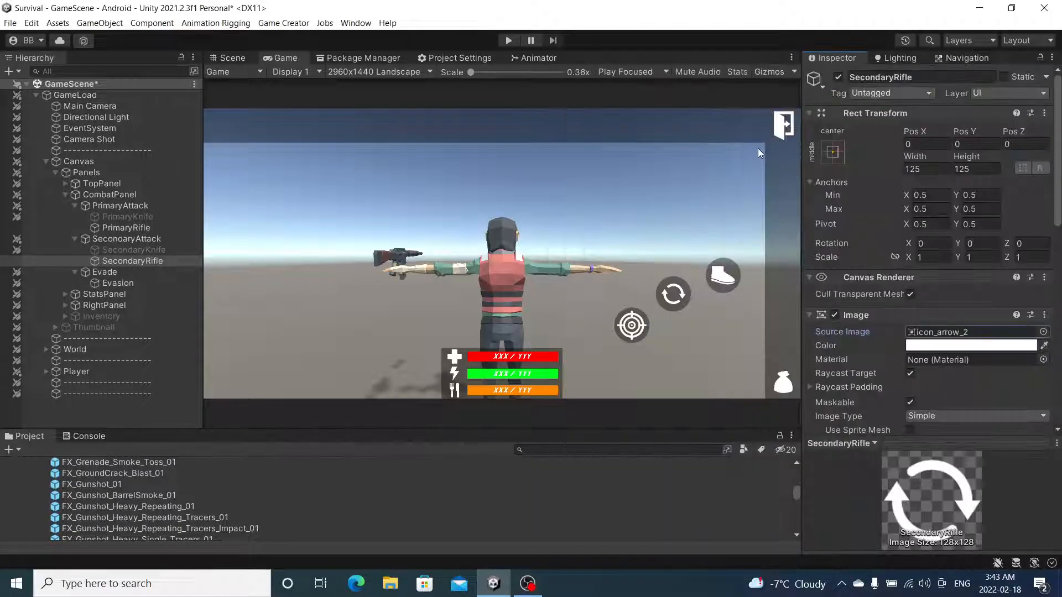
Set the SecondaryRifle button's width and height to 150
click(912, 170)
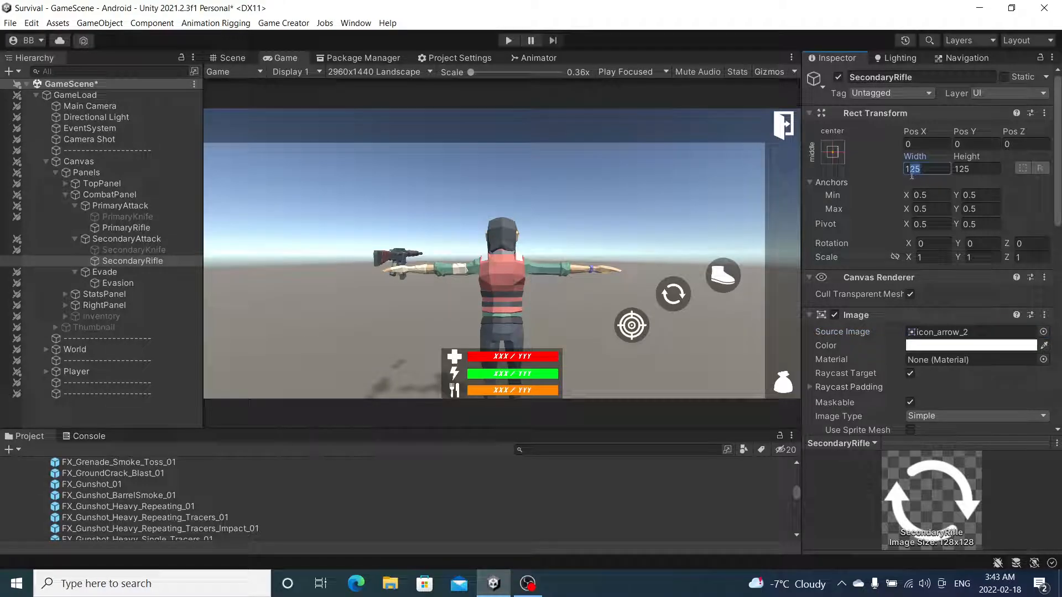
text(150)
click(965, 169)
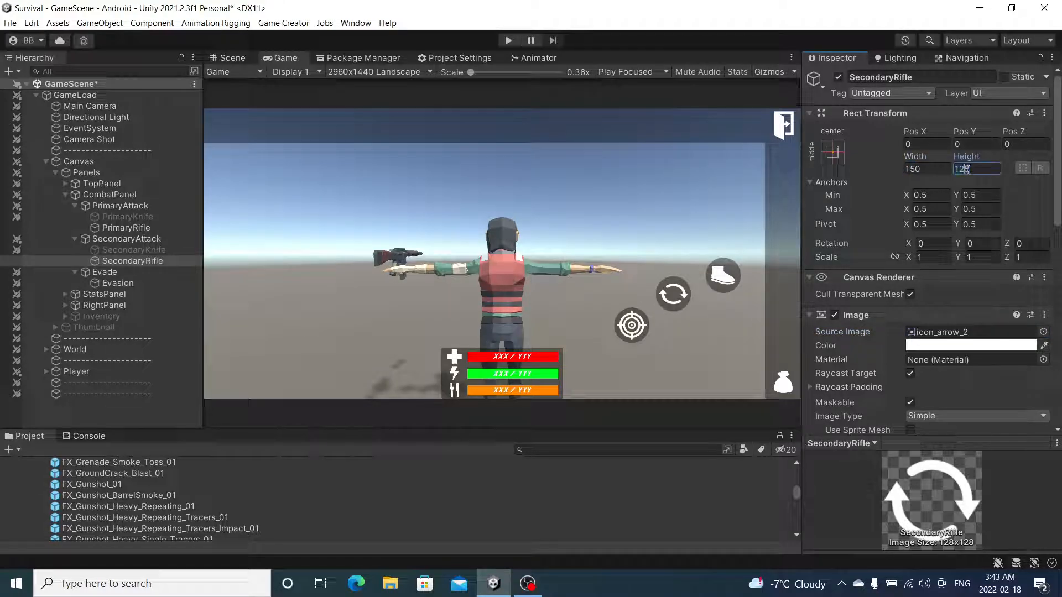
text(150)
Deactivate the PrimaryRifle and SecondaryRifle buttons together
click(132, 228)
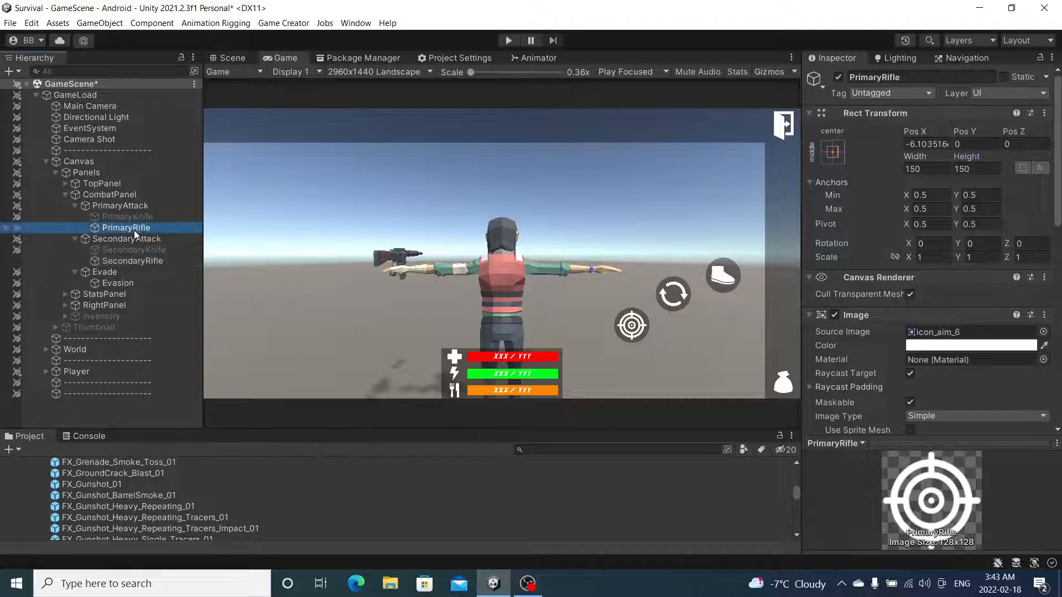
ctrl+click(154, 260)
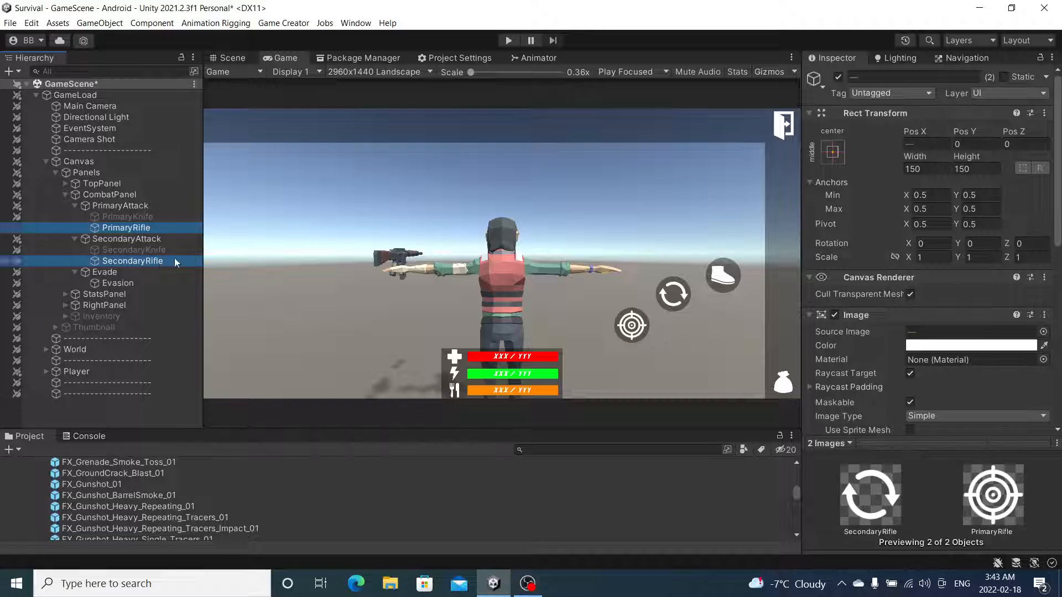
click(837, 77)
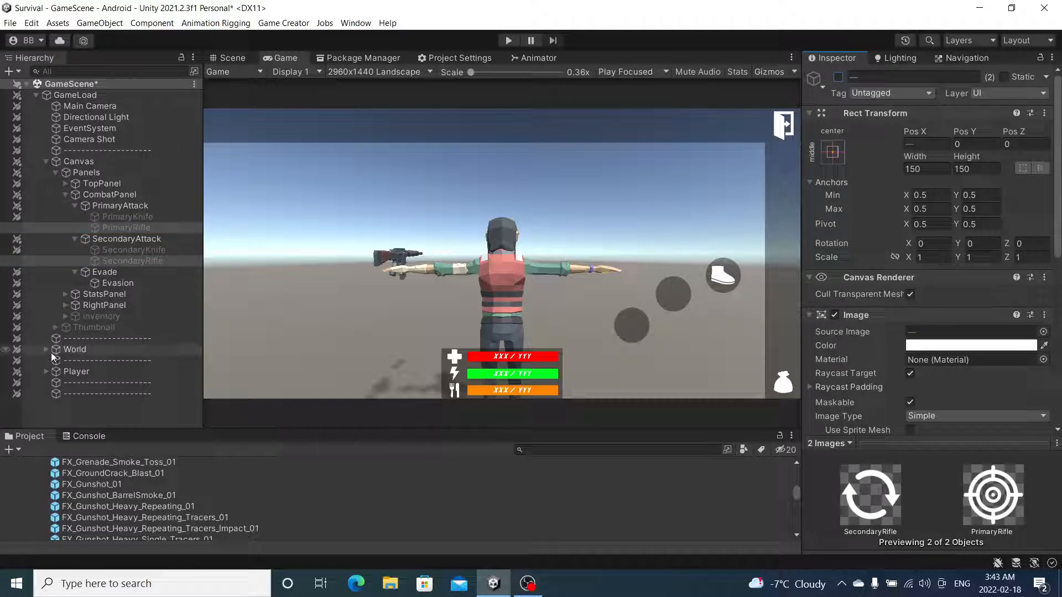
Add a Trigger component to the Rifle object under Player's WeponsRanged and set its event to On Enable
click(46, 370)
scroll(56, 356, down, 3)
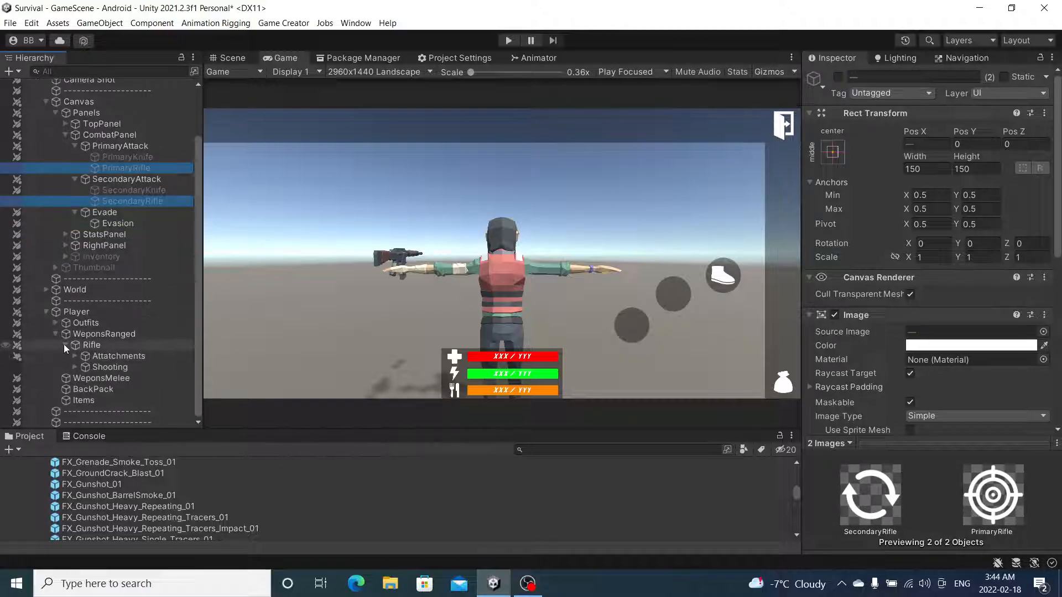
click(92, 345)
click(65, 345)
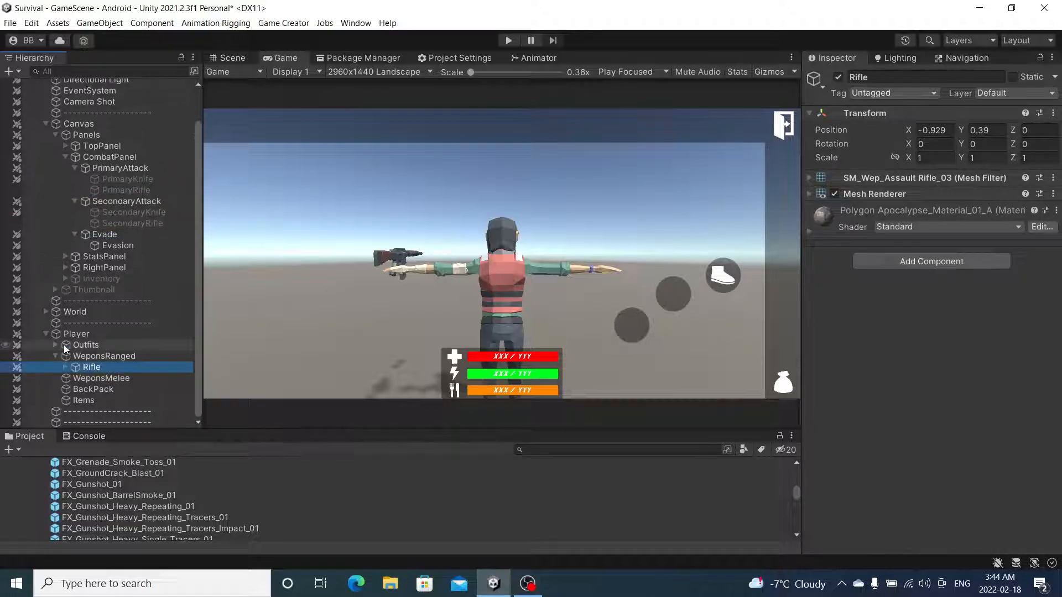
click(907, 262)
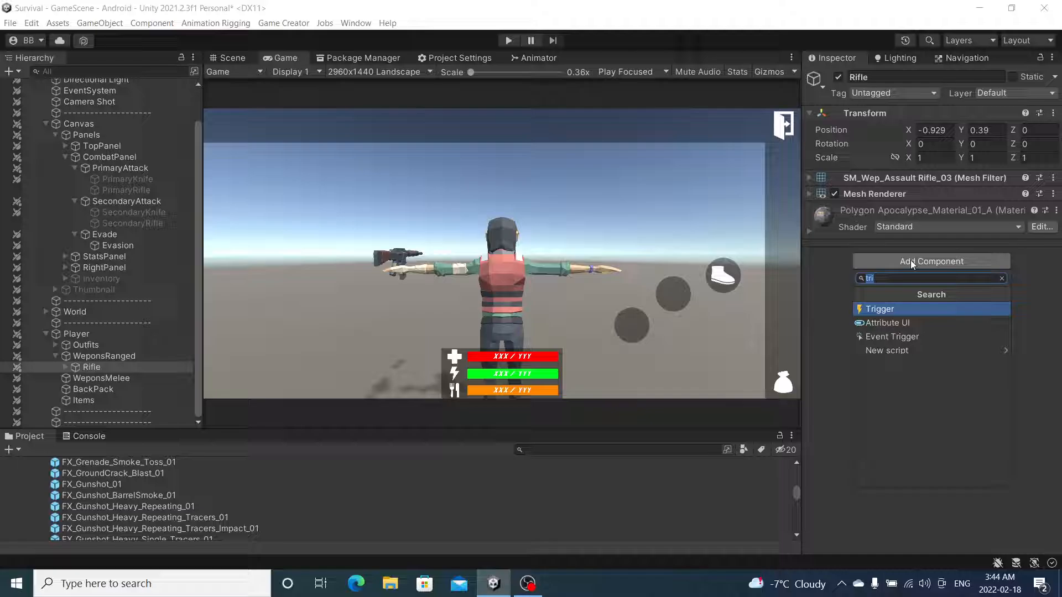
click(882, 309)
click(888, 233)
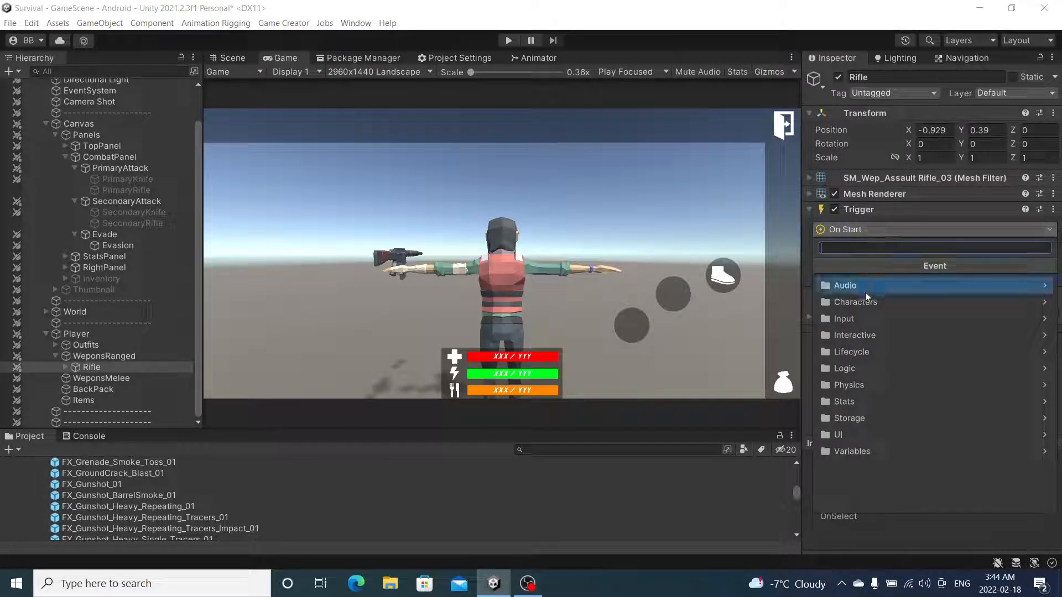
click(865, 235)
click(864, 234)
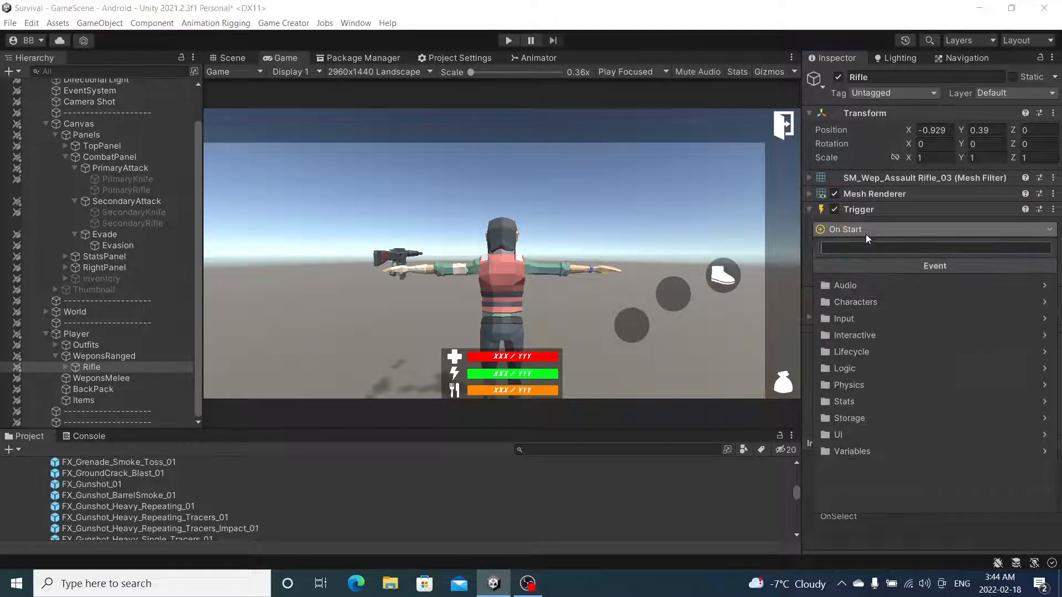
text(ena)
click(867, 301)
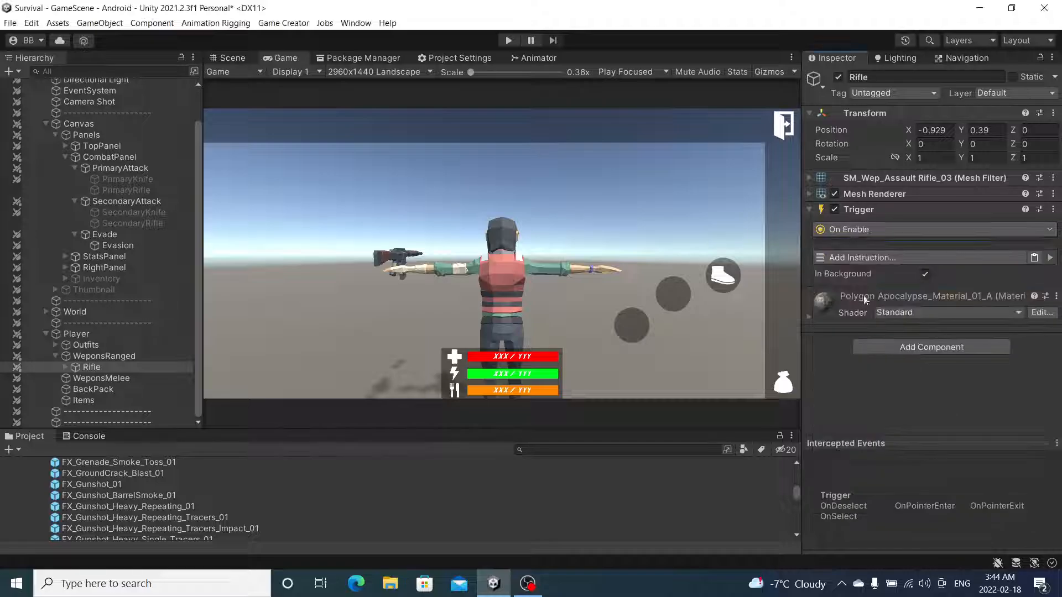
Add a Set Active instruction to the Rifle's trigger that sets PrimaryRifle to True
click(877, 259)
text(set)
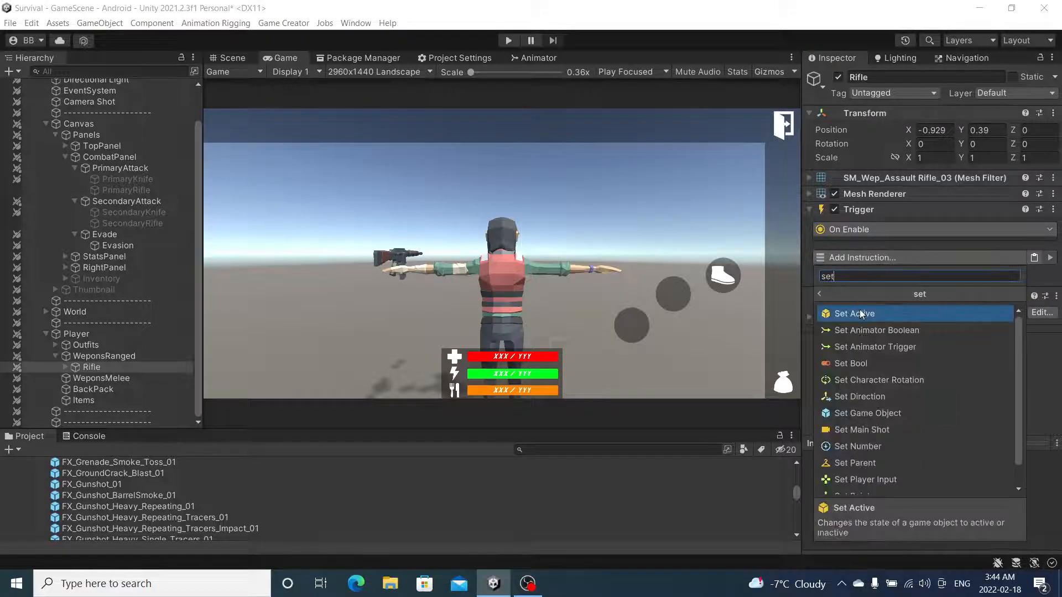
click(860, 309)
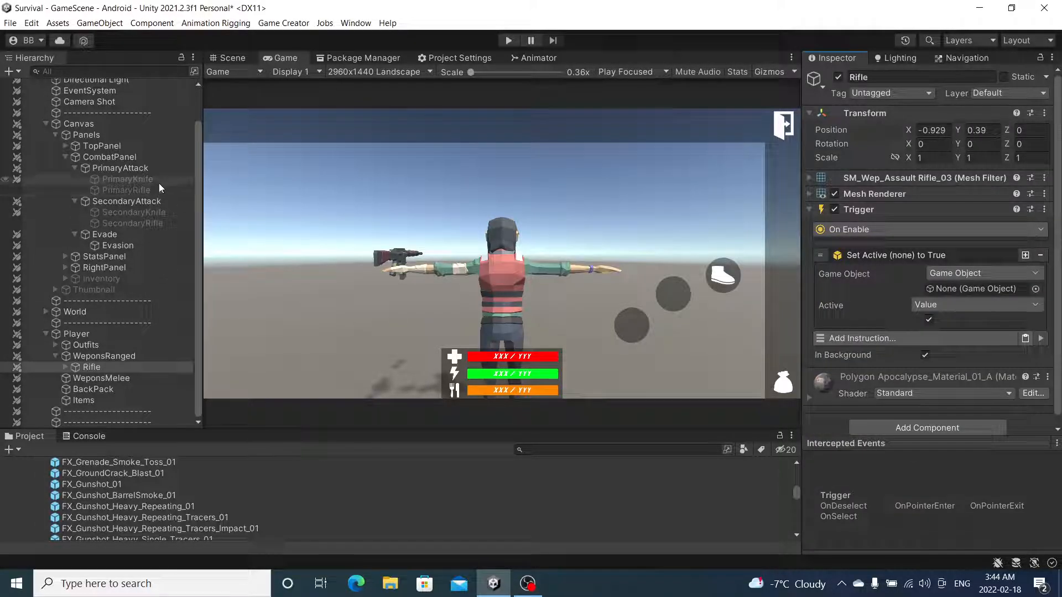
drag(159, 188, 994, 285)
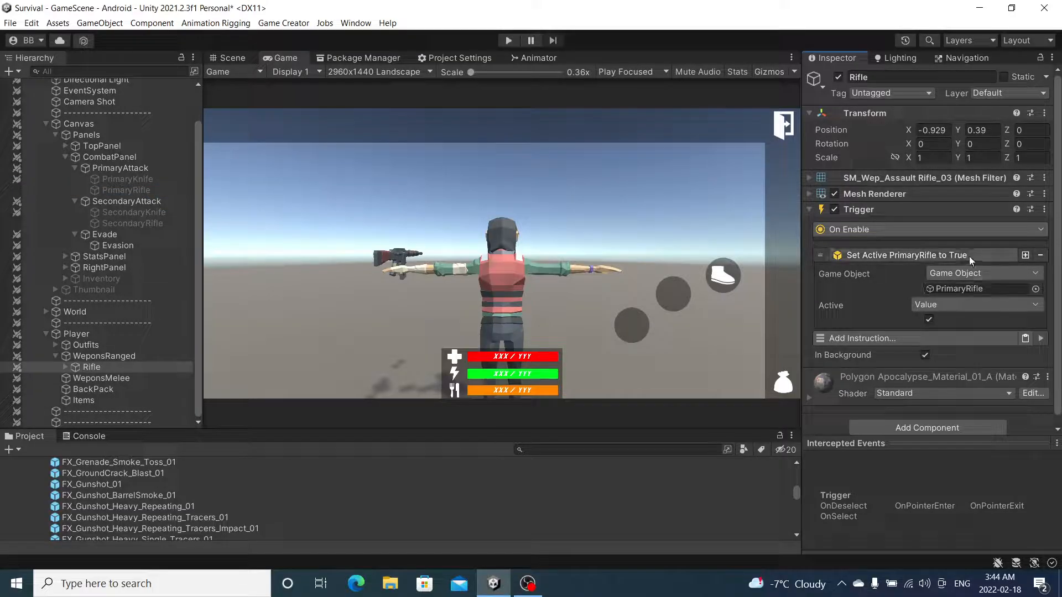
Add a second Set Active instruction to the Rifle's trigger that sets SecondaryRifle to True, and collapse it
click(1025, 256)
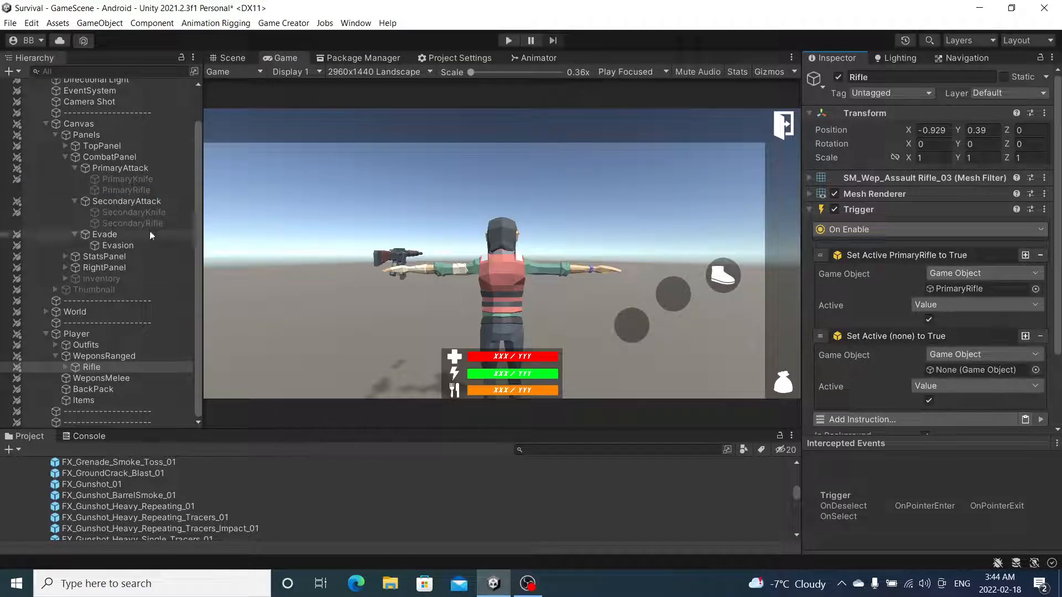
drag(151, 226, 979, 369)
click(971, 337)
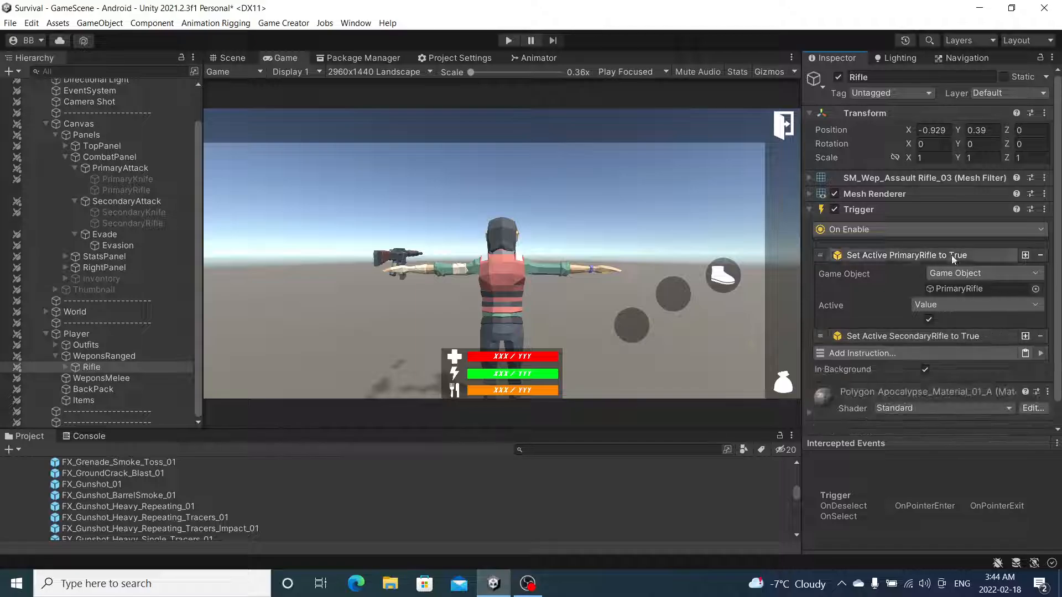
Duplicate the Rifle's Trigger component by copying it and pasting it as a new component on the same object
click(951, 255)
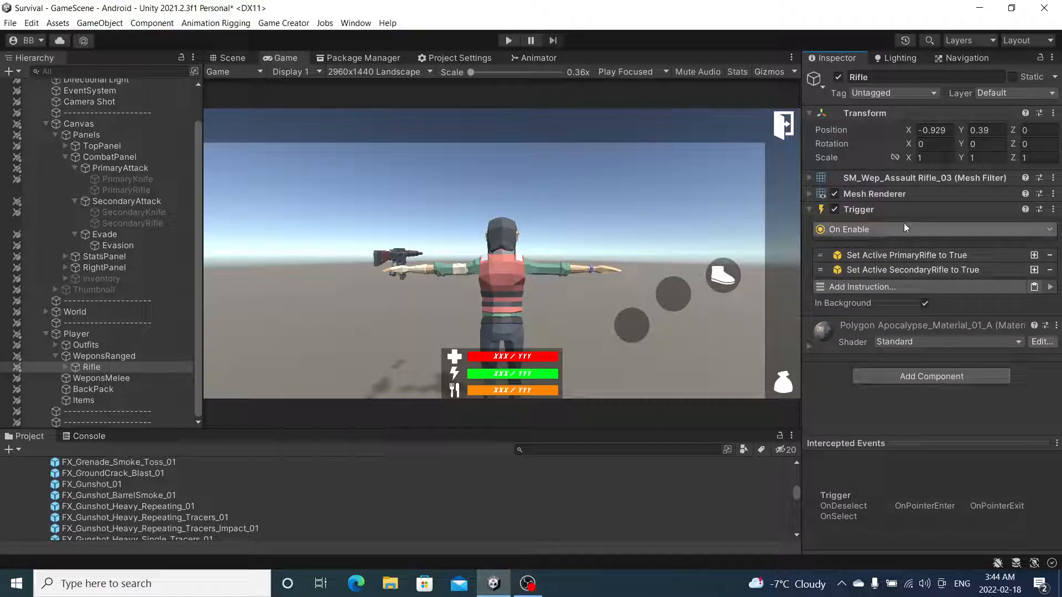
click(900, 209)
click(1054, 210)
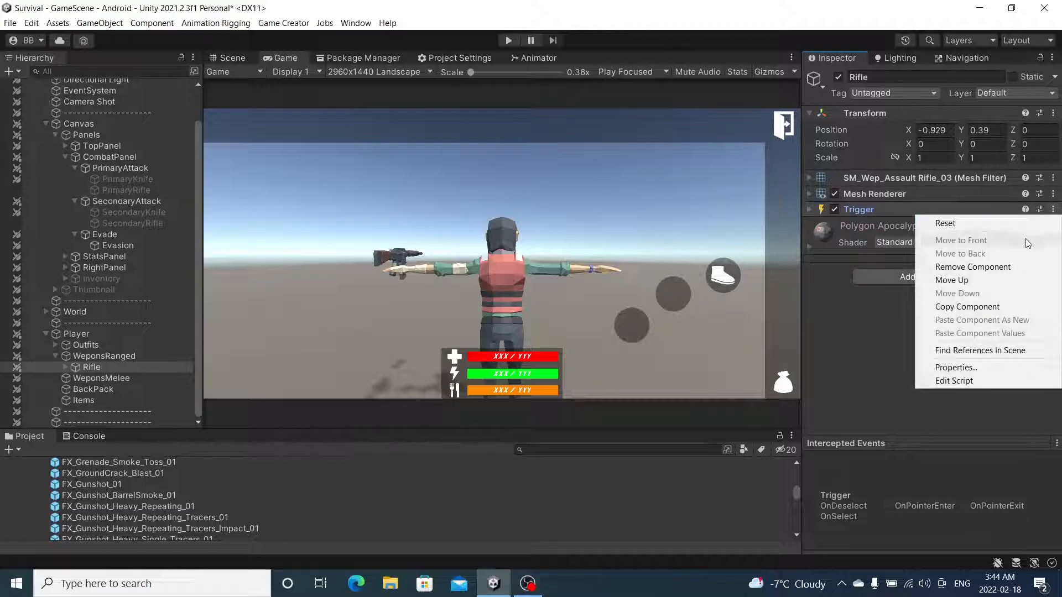
click(977, 302)
click(1053, 209)
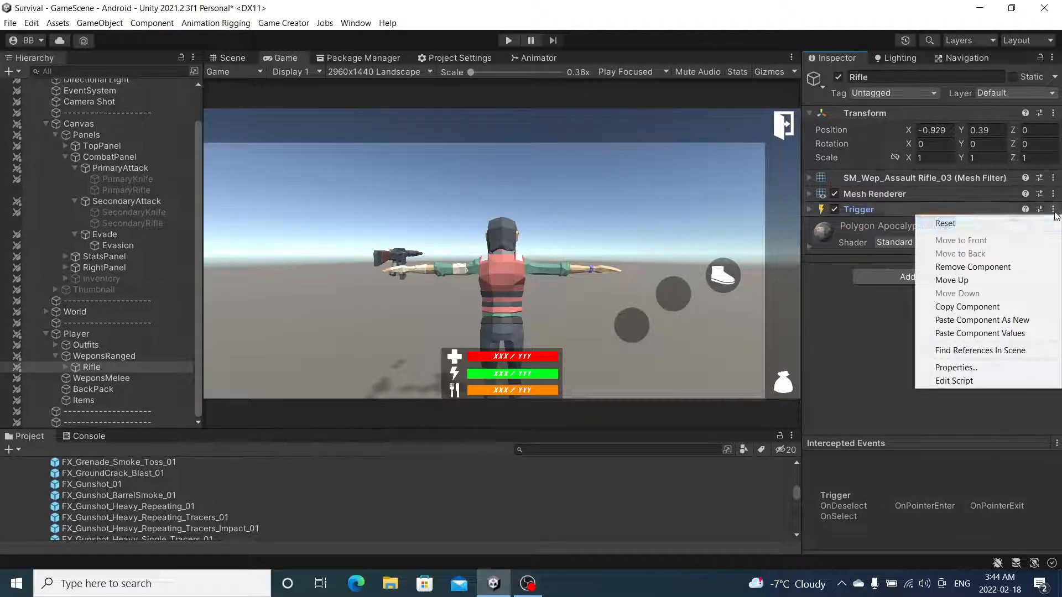
click(993, 320)
Set the event of the Rifle's second Trigger component to On Disable
click(860, 209)
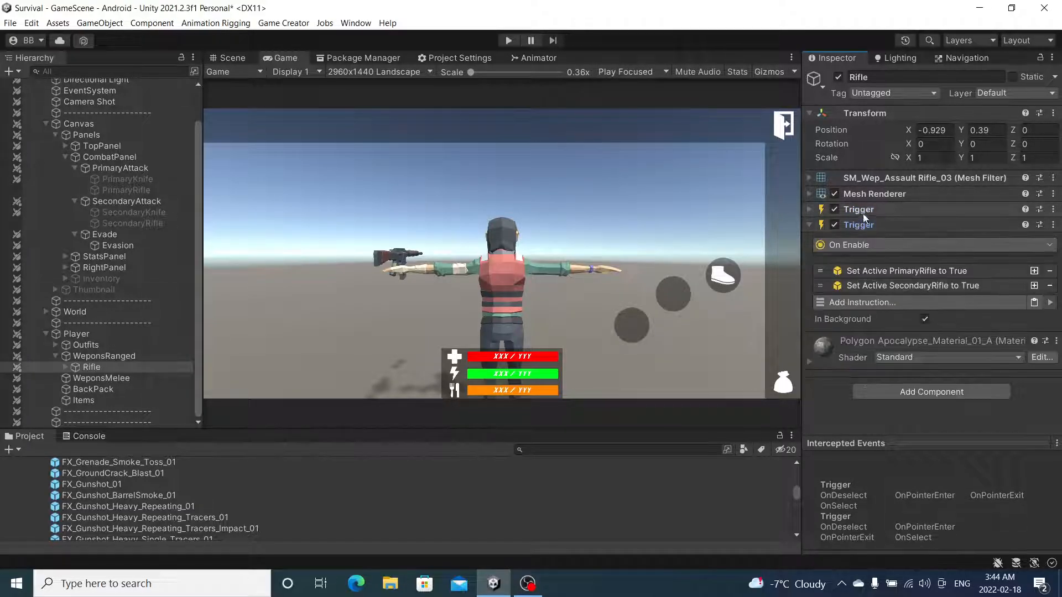
click(884, 325)
click(880, 344)
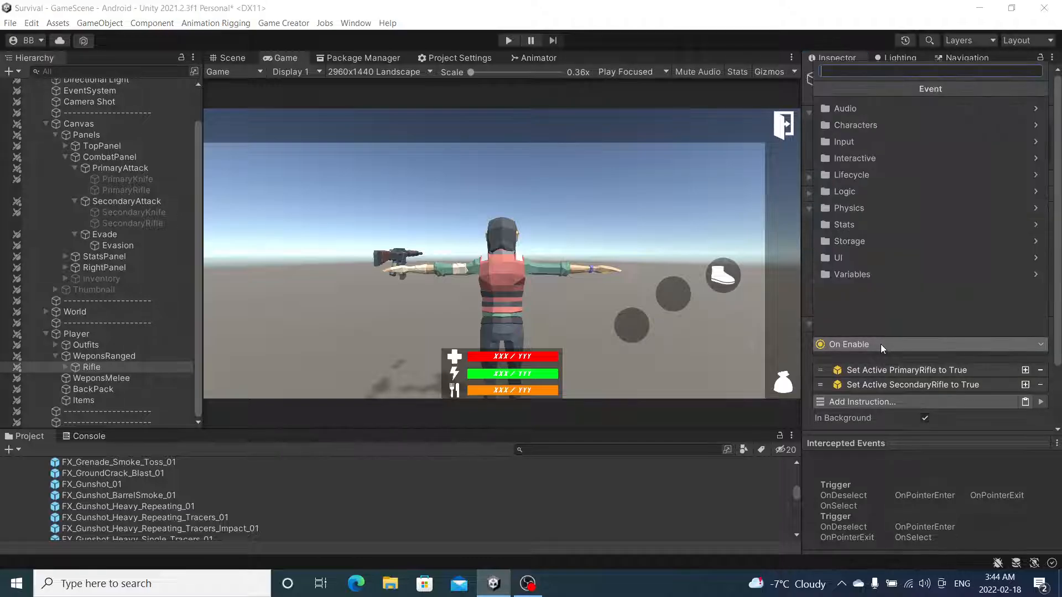
text(disable)
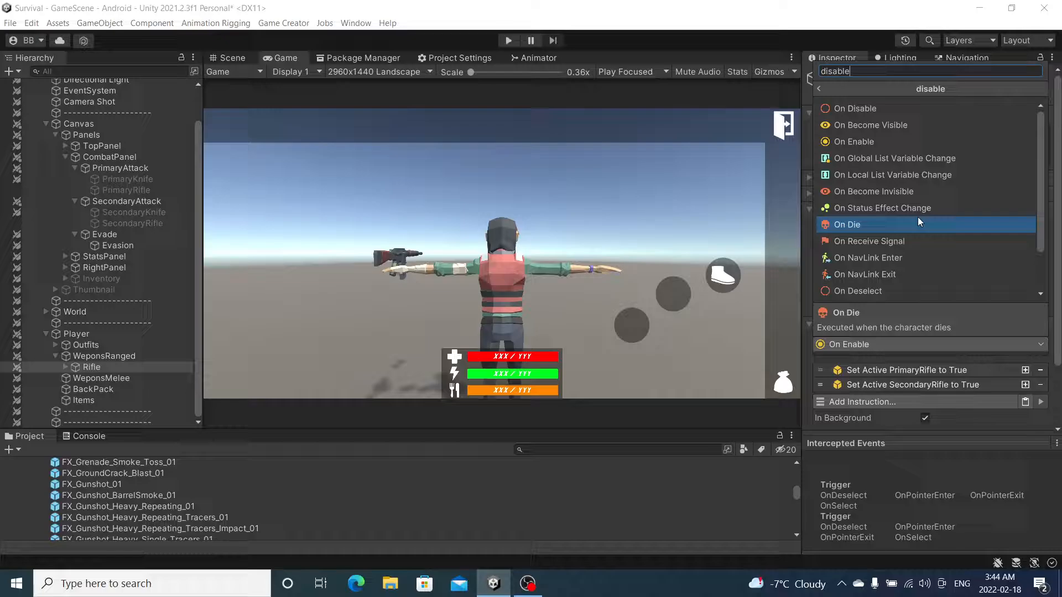
click(912, 110)
Set the PrimaryRifle and SecondaryRifle Set Active instructions in the Rifle's On Disable trigger to False, and collapse both
scroll(928, 271, down, 1)
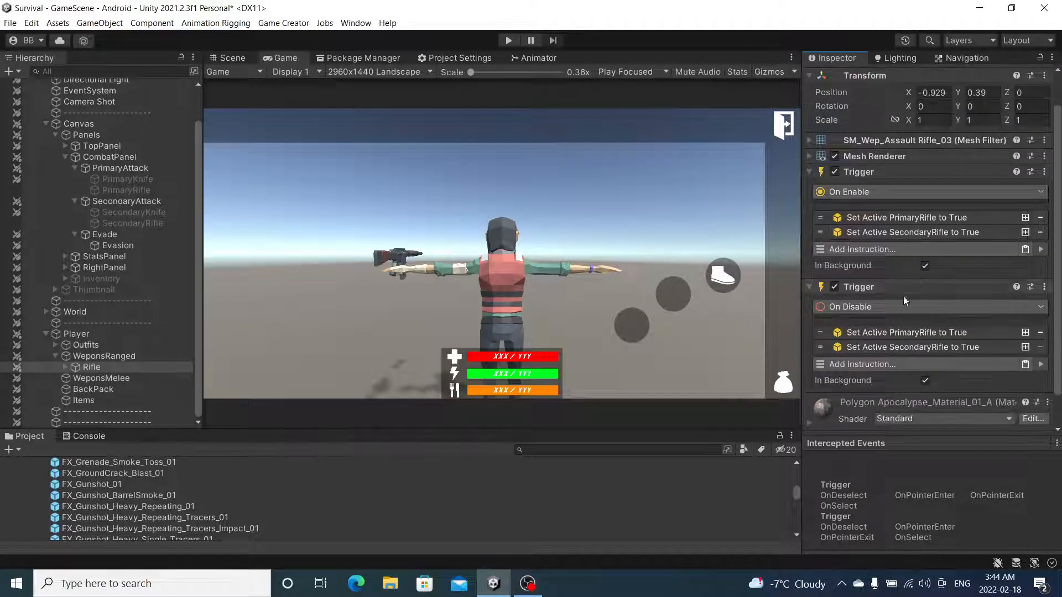
click(894, 333)
click(929, 398)
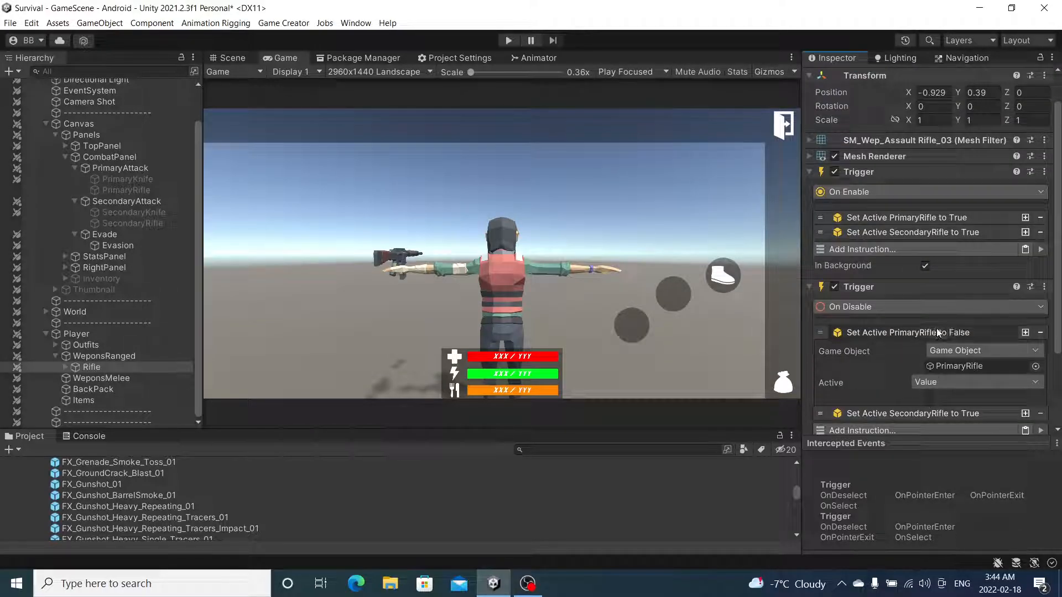
click(907, 332)
click(934, 347)
click(928, 411)
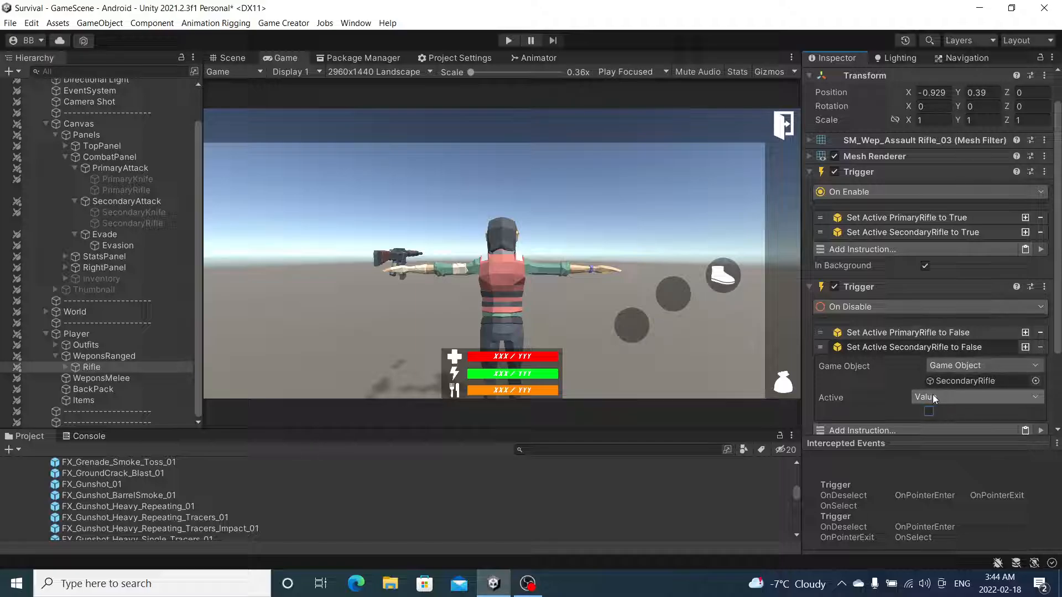
click(937, 347)
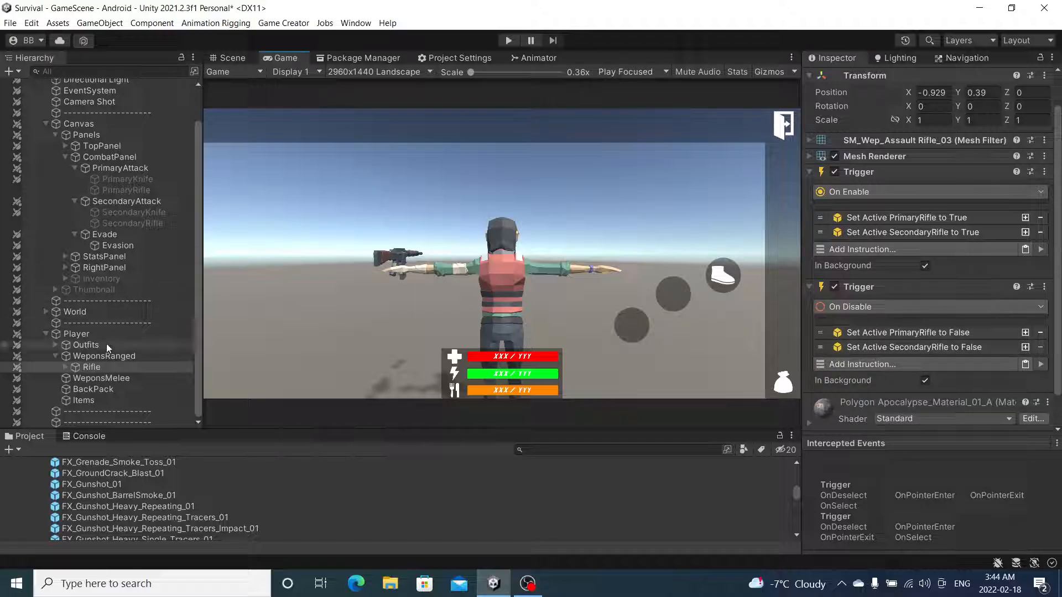
Deactivate the Rifle object under the Player's WeponsRanged
click(102, 367)
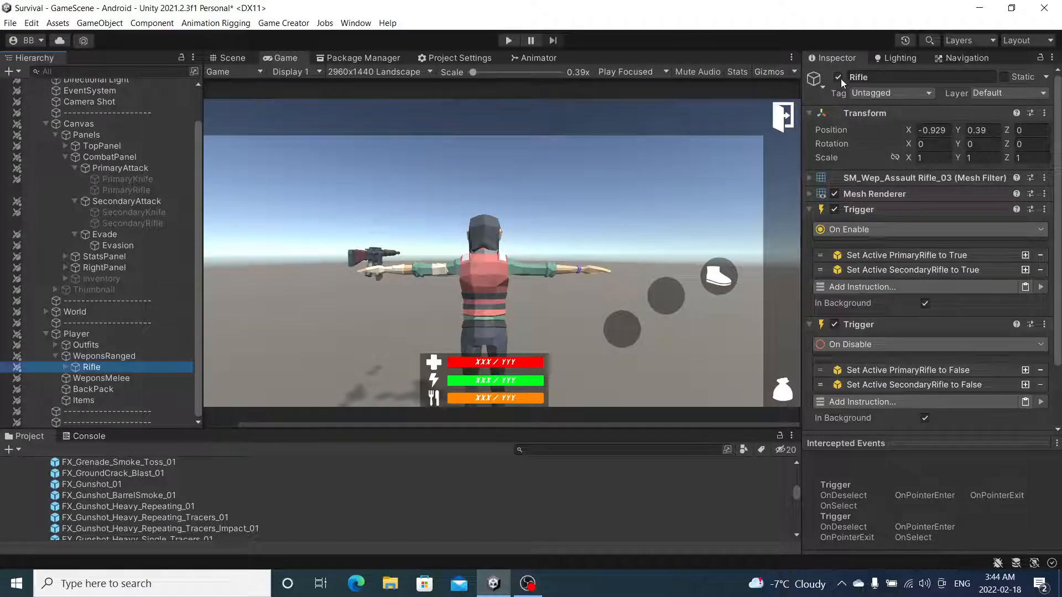
scroll(925, 286, down, 3)
scroll(926, 265, up, 3)
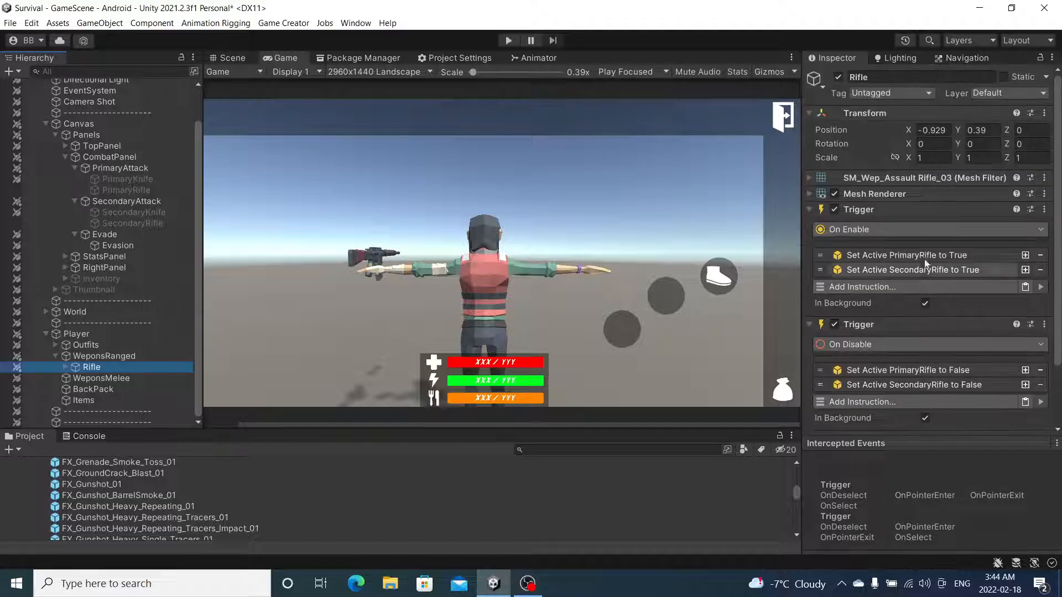
click(838, 77)
scroll(519, 273, down, 1)
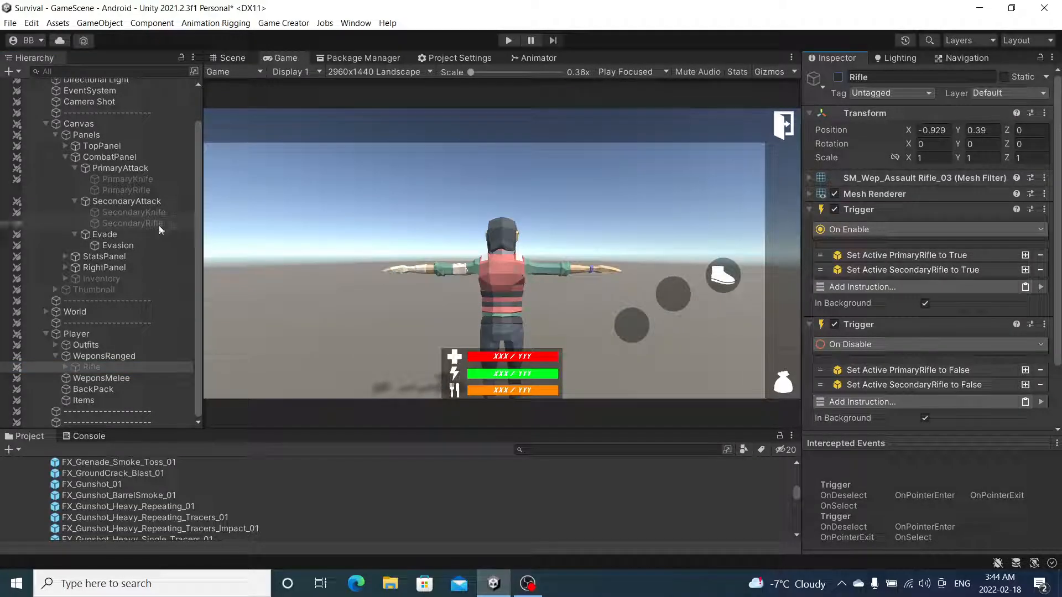
Remove the RightHand@Attack01 Gesture instruction from the PrimaryRifle button
click(134, 191)
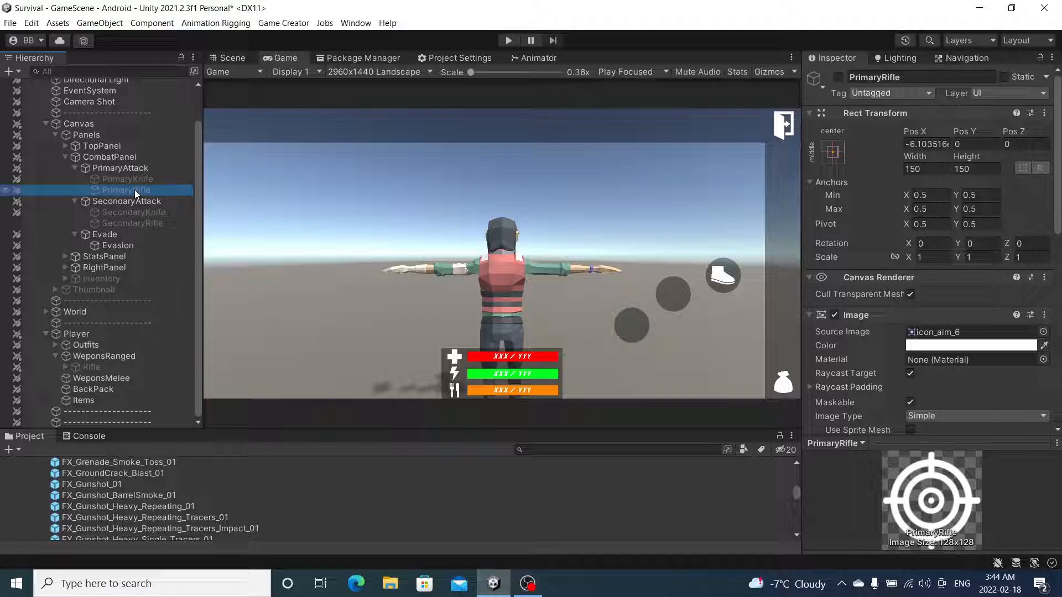
scroll(940, 321, down, 10)
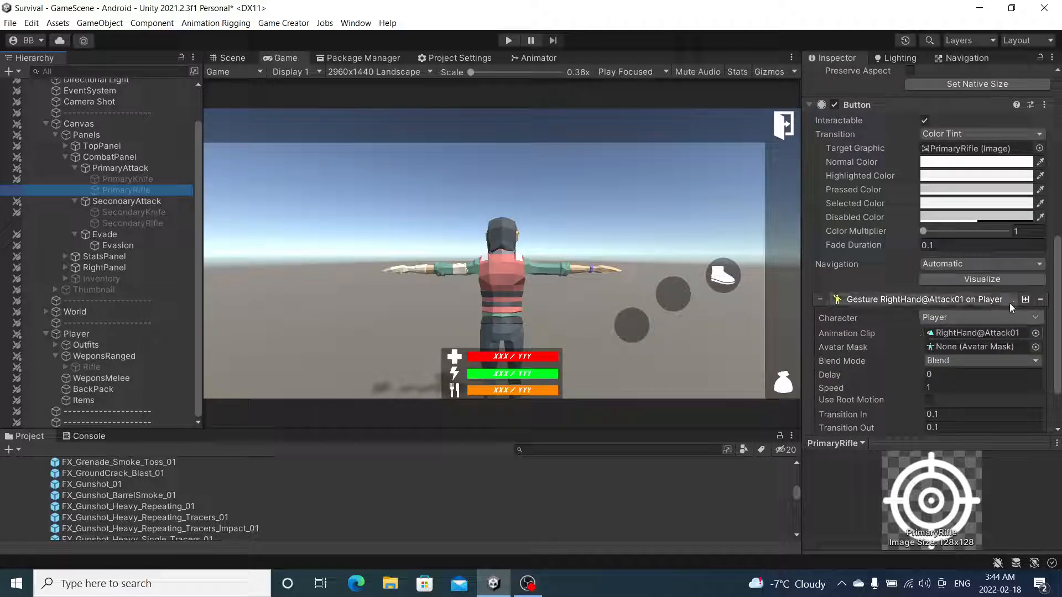
click(1040, 299)
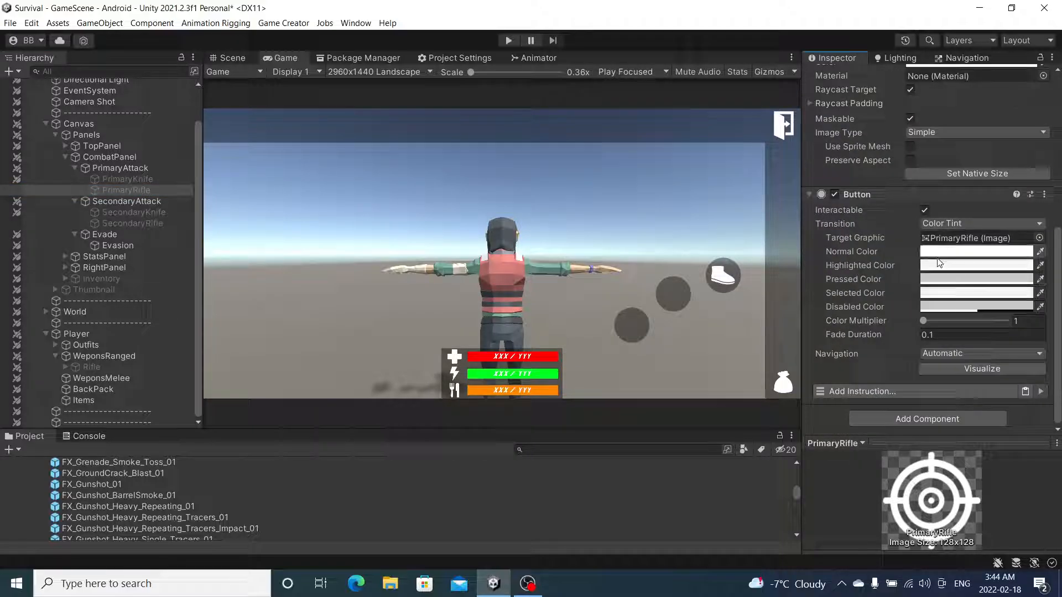
Add a Set Active instruction to the PrimaryRifle button that sets the Rifle's Bullet object to True, and collapse it
click(924, 387)
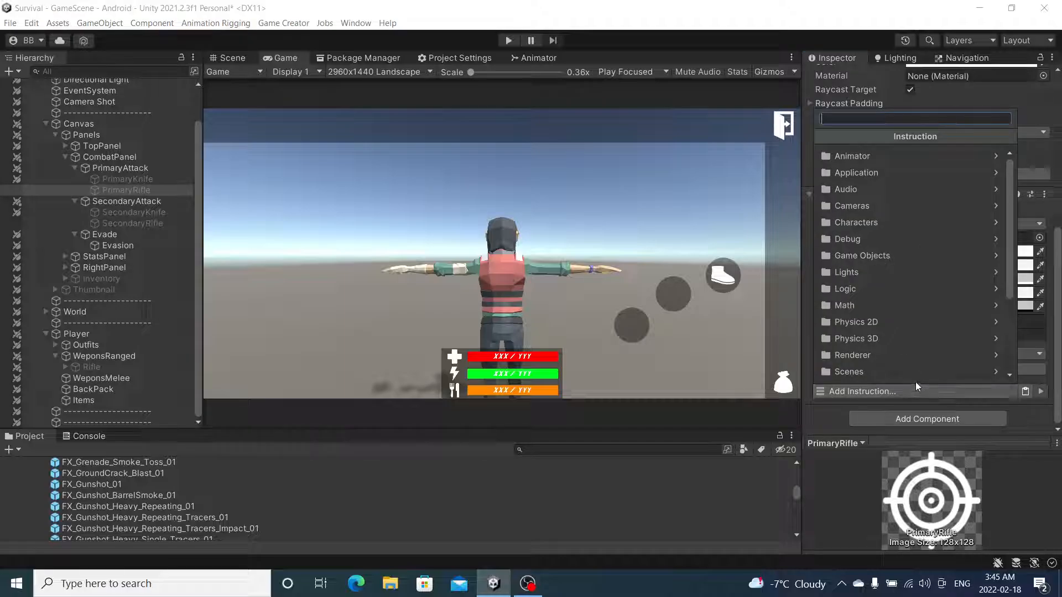
text(set)
click(868, 157)
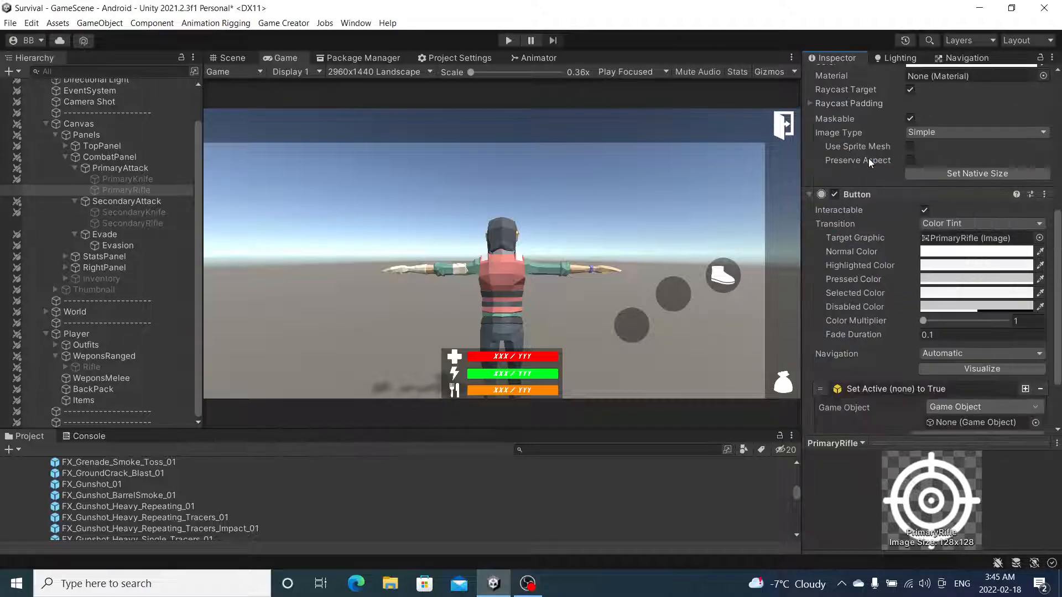
click(65, 367)
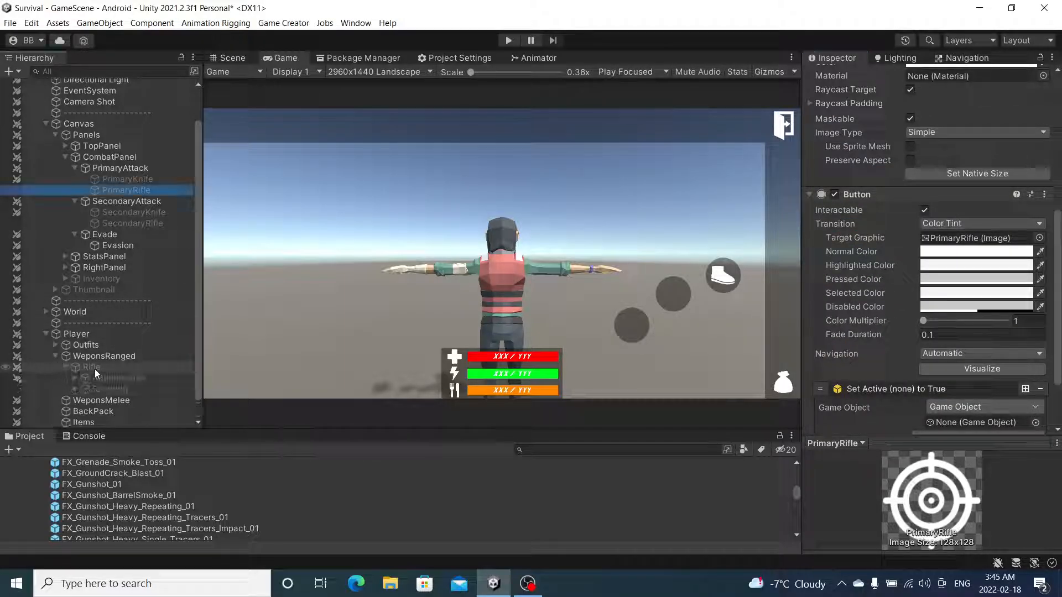
scroll(127, 388, down, 2)
drag(127, 391, 849, 355)
drag(1003, 419, 1003, 421)
click(934, 391)
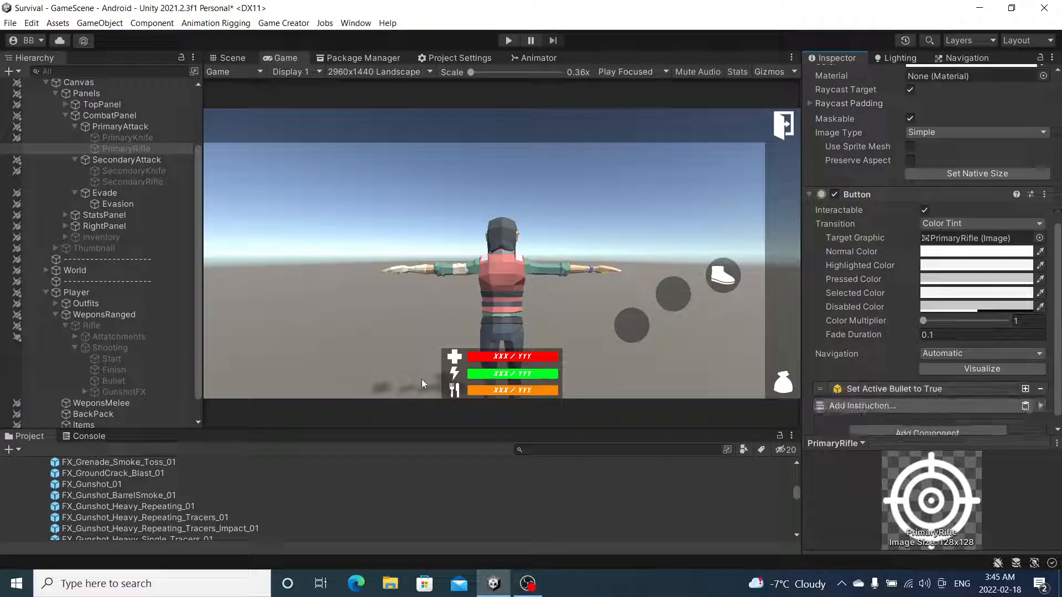
Run the game and activate the Rifle under the player's Hand_L bone for testing
click(113, 381)
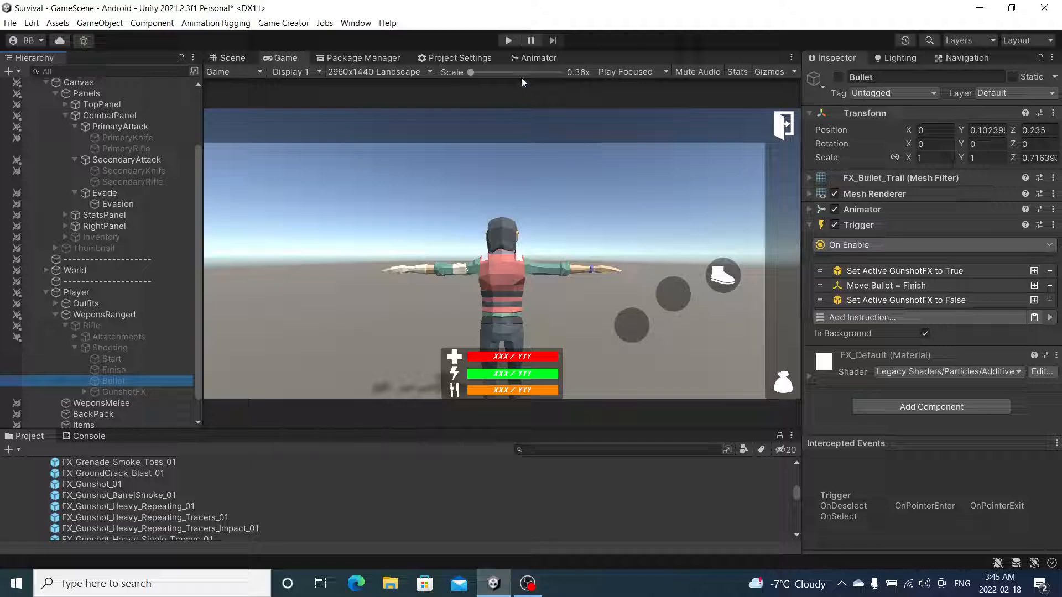
click(512, 41)
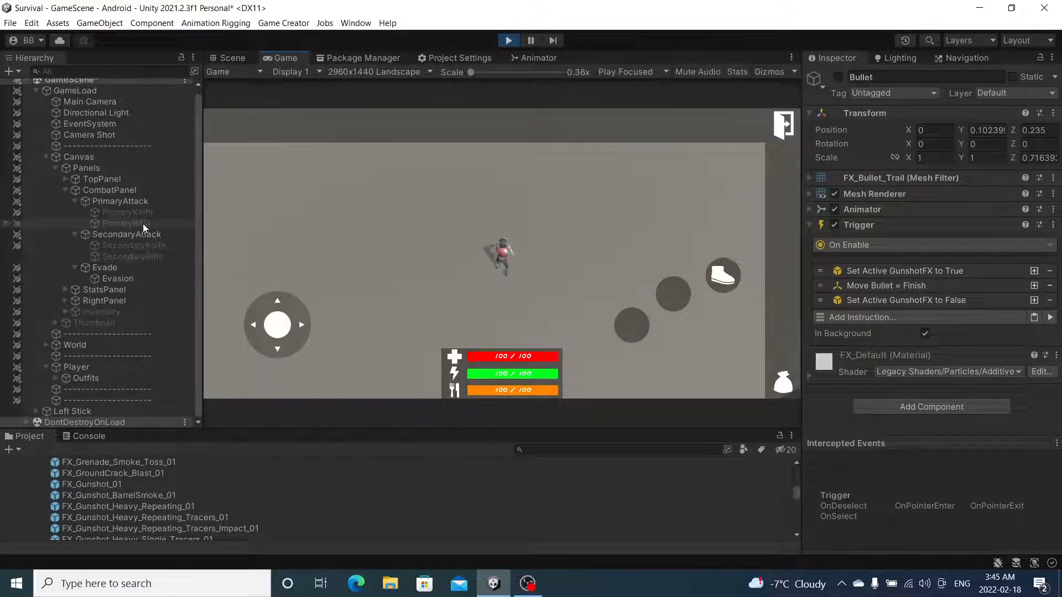
click(58, 377)
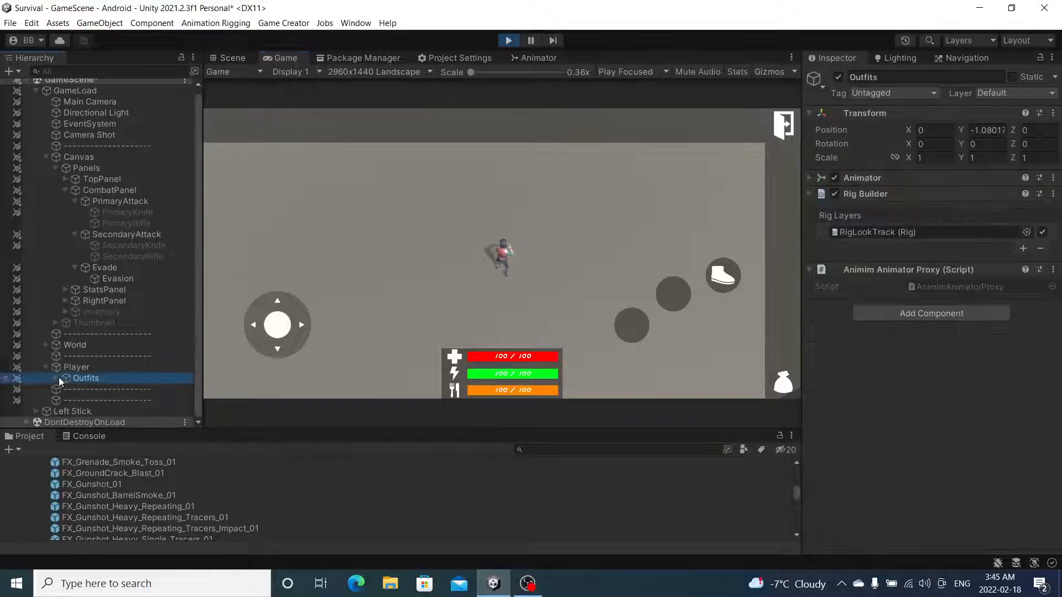
click(56, 378)
scroll(90, 375, down, 6)
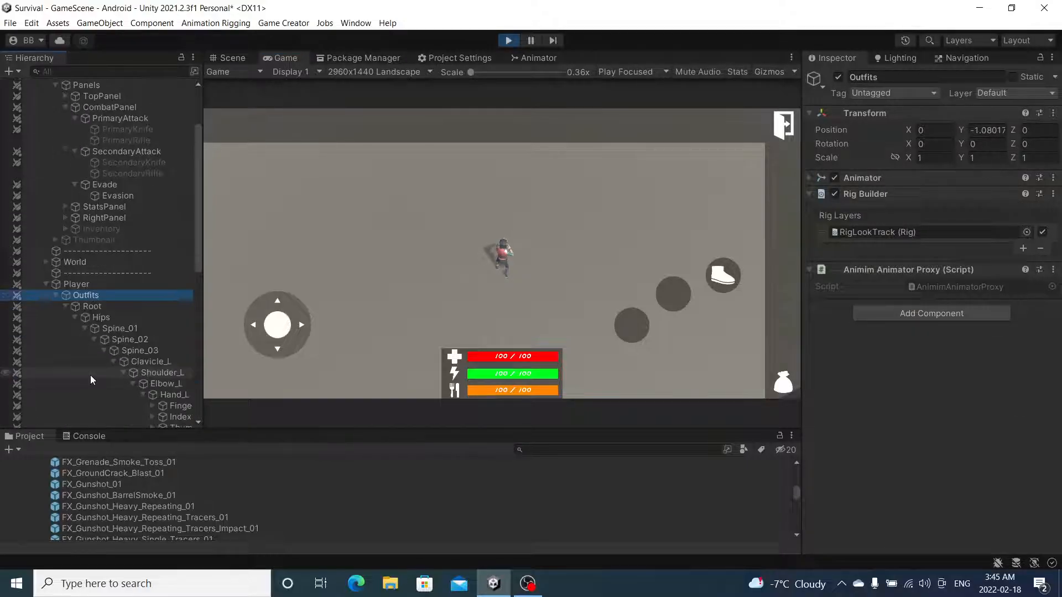
drag(202, 329, 223, 327)
click(207, 326)
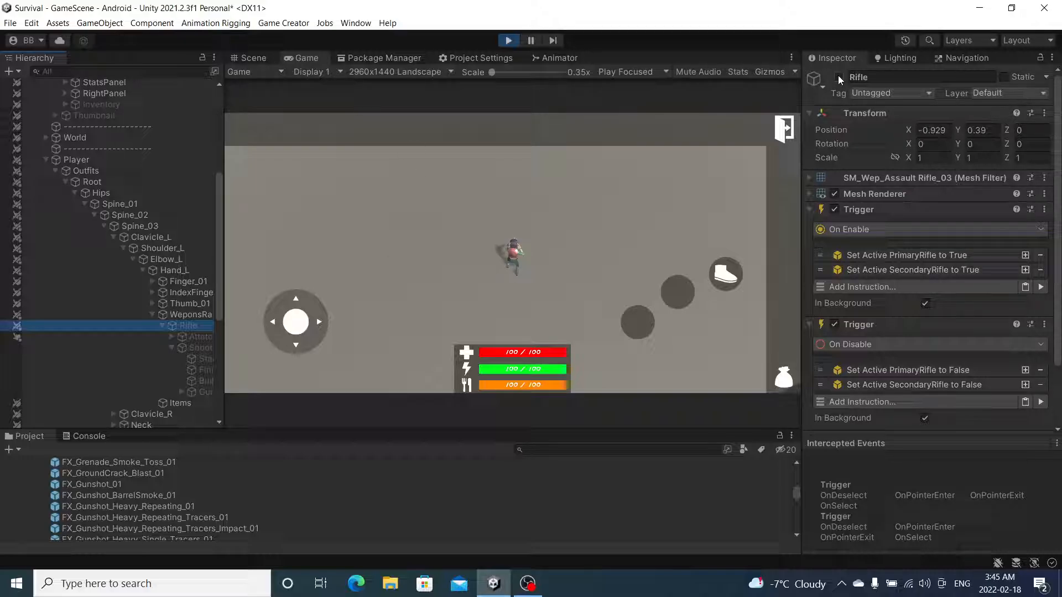
click(838, 77)
Test moving the character and firing with the rifle's primary attack button, and stop the game
drag(303, 305, 347, 269)
click(639, 329)
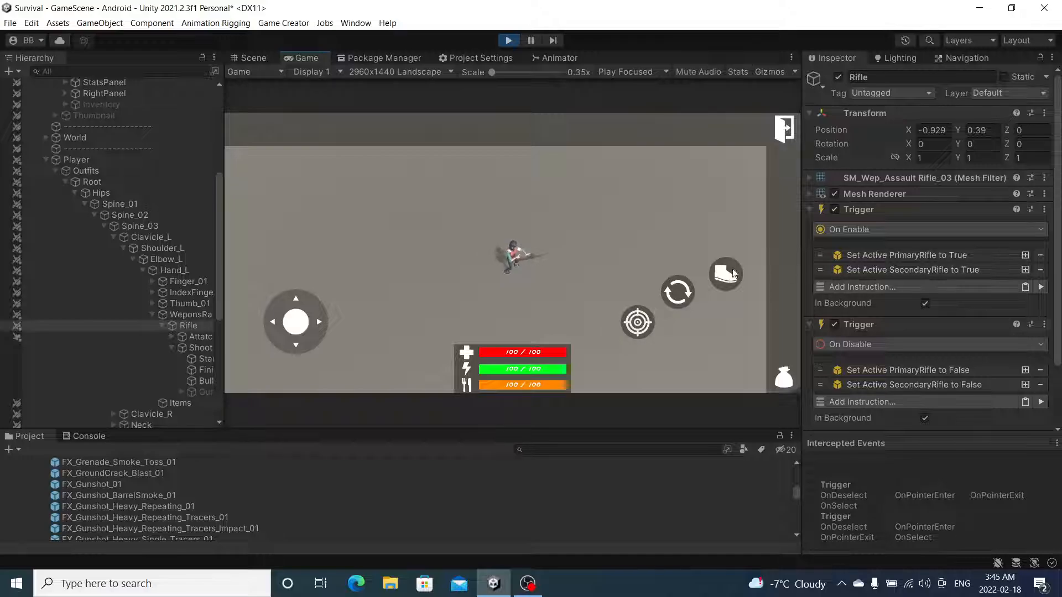
click(512, 45)
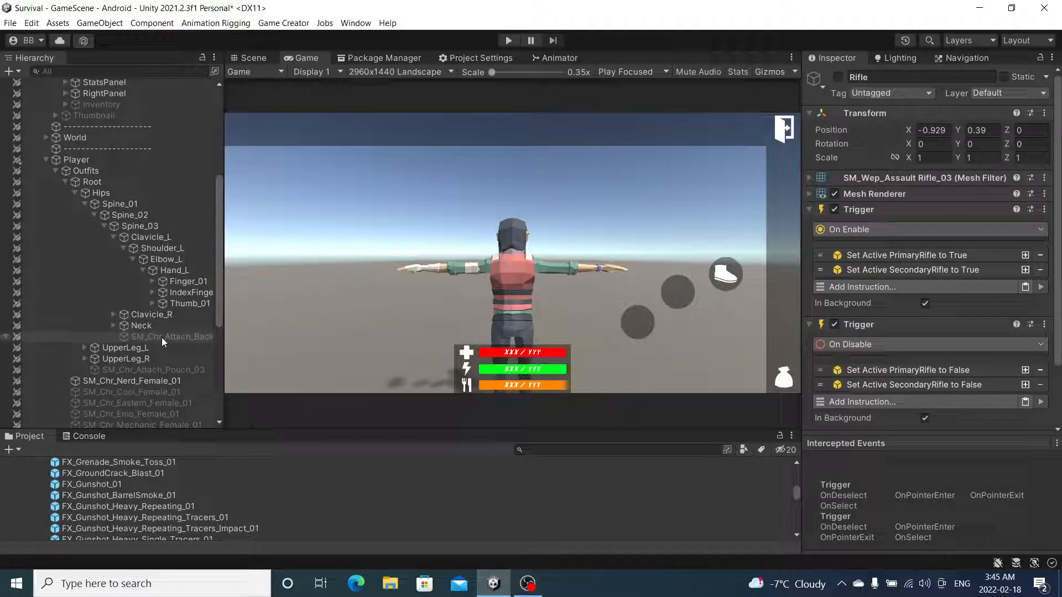
Add a Move instruction at the end of the Bullet's On Enable trigger that moves Bullet to the Start object, and collapse it
scroll(155, 361, down, 5)
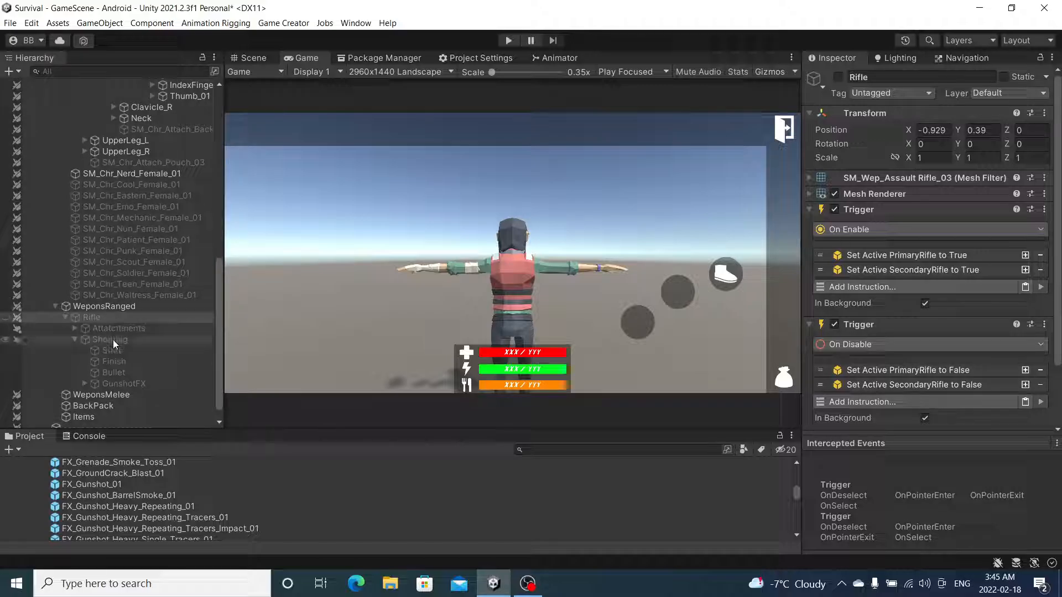
click(119, 371)
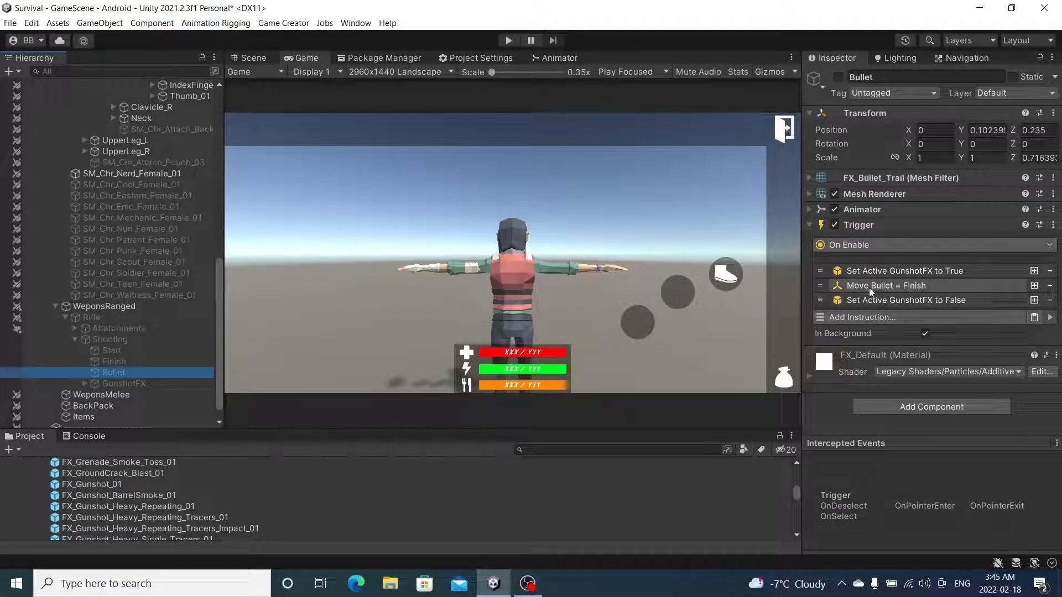
click(1034, 286)
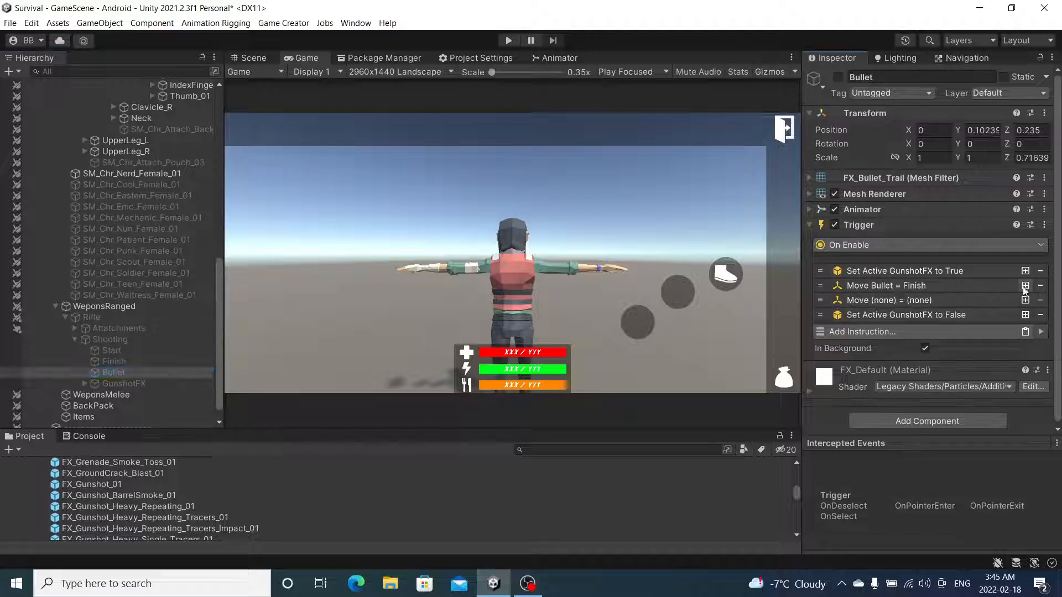
drag(820, 299, 821, 323)
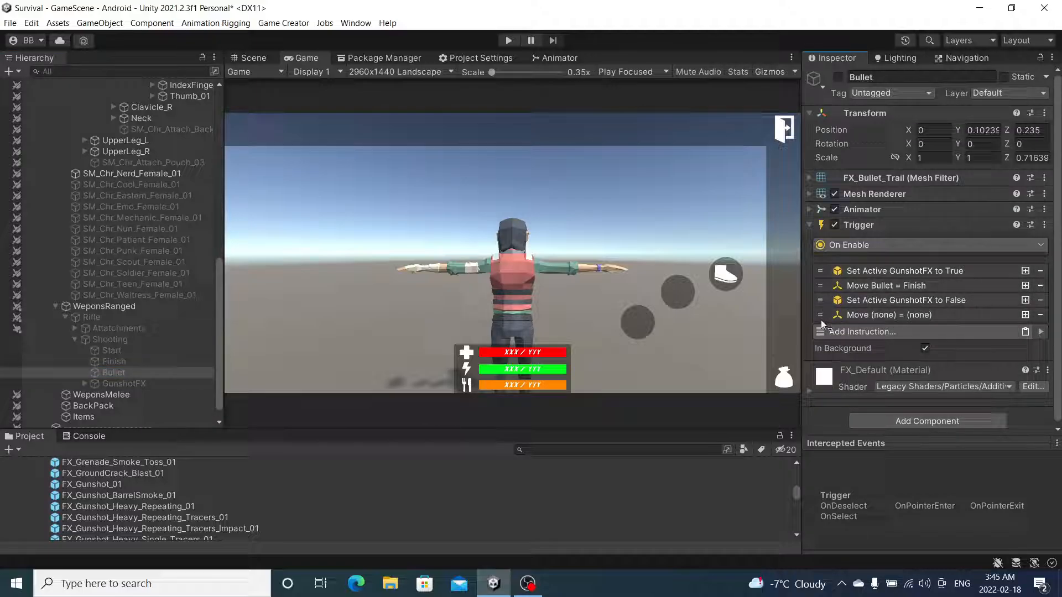
click(871, 315)
drag(947, 330, 959, 347)
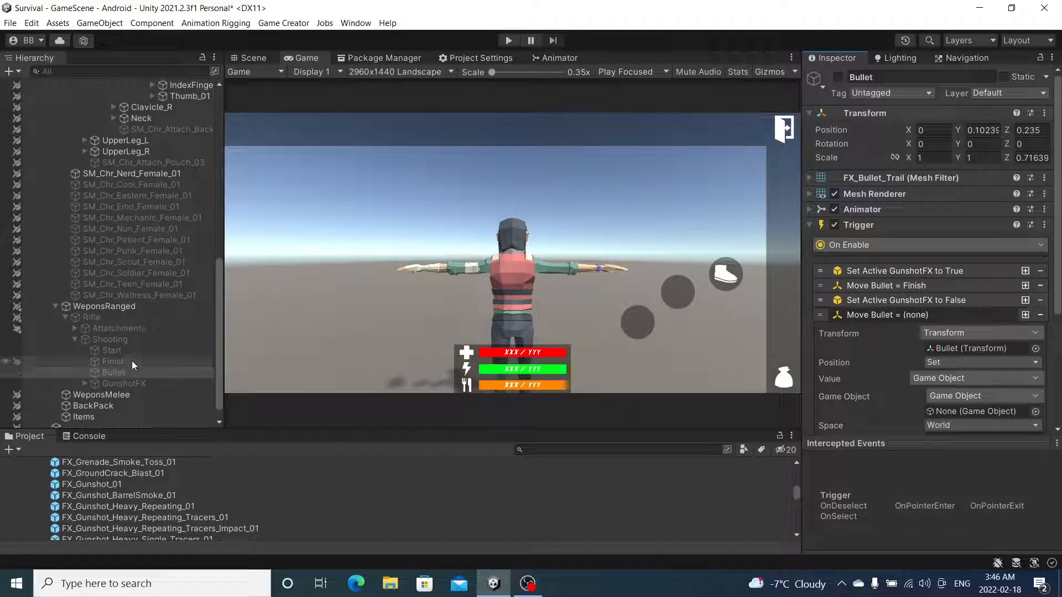
drag(973, 412, 973, 412)
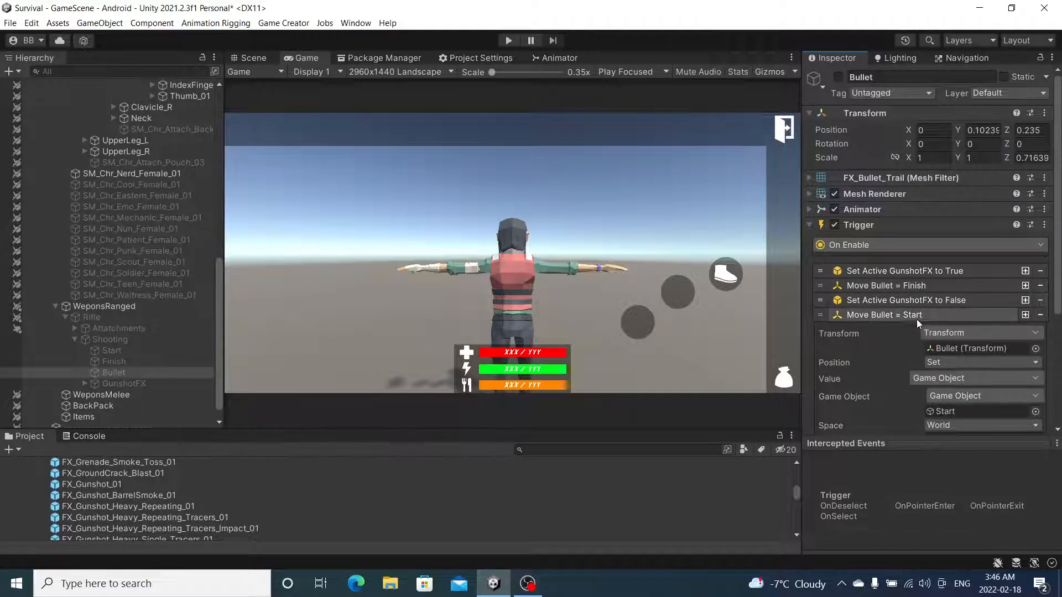
click(917, 318)
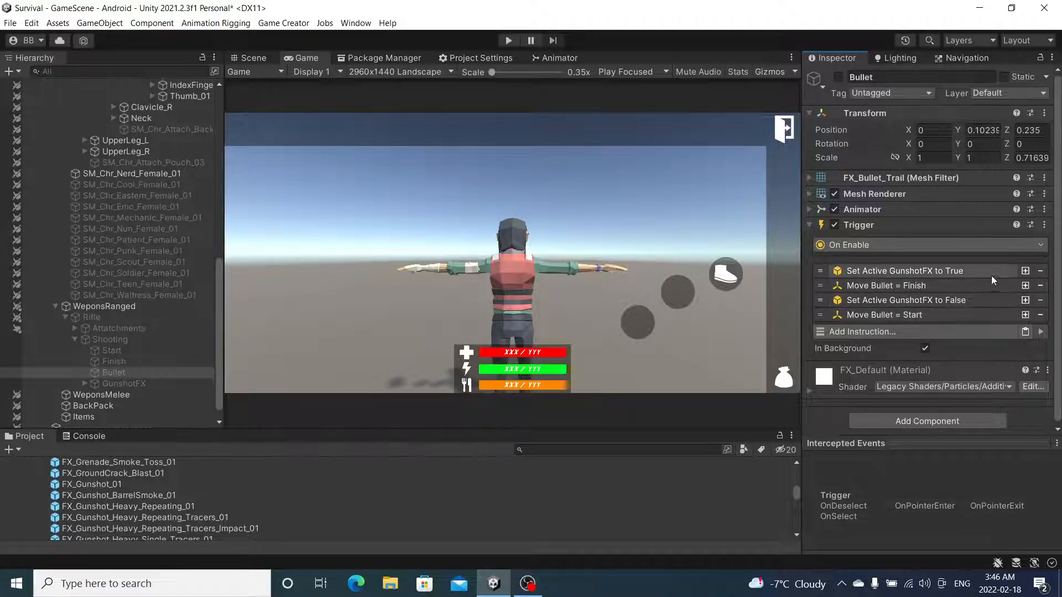
Add a Set Active instruction at the end of the Bullet's On Enable trigger that sets Bullet to False, and collapse it
click(1024, 300)
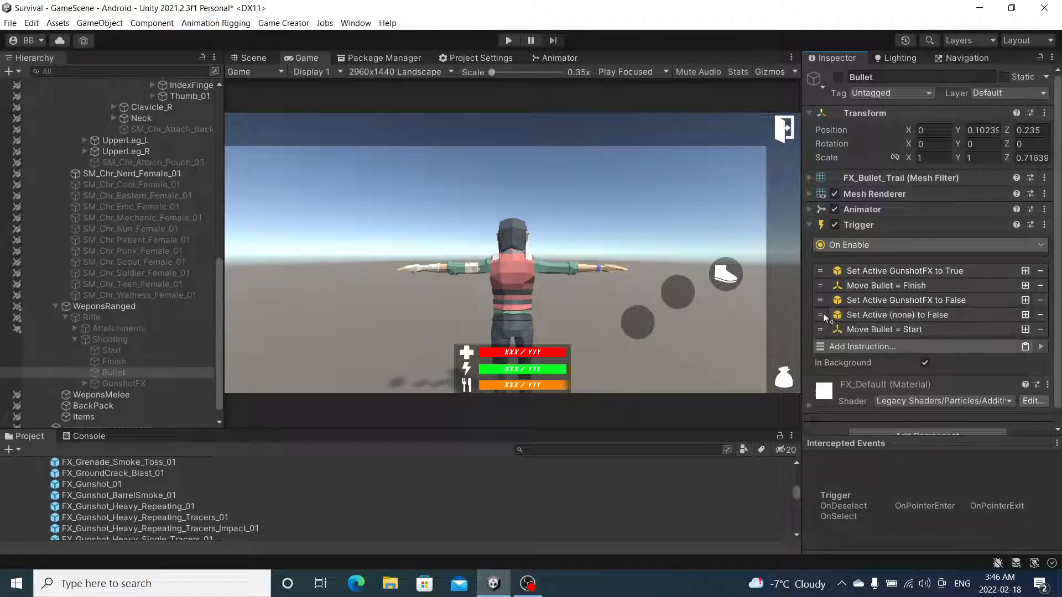
drag(823, 313, 822, 336)
click(897, 330)
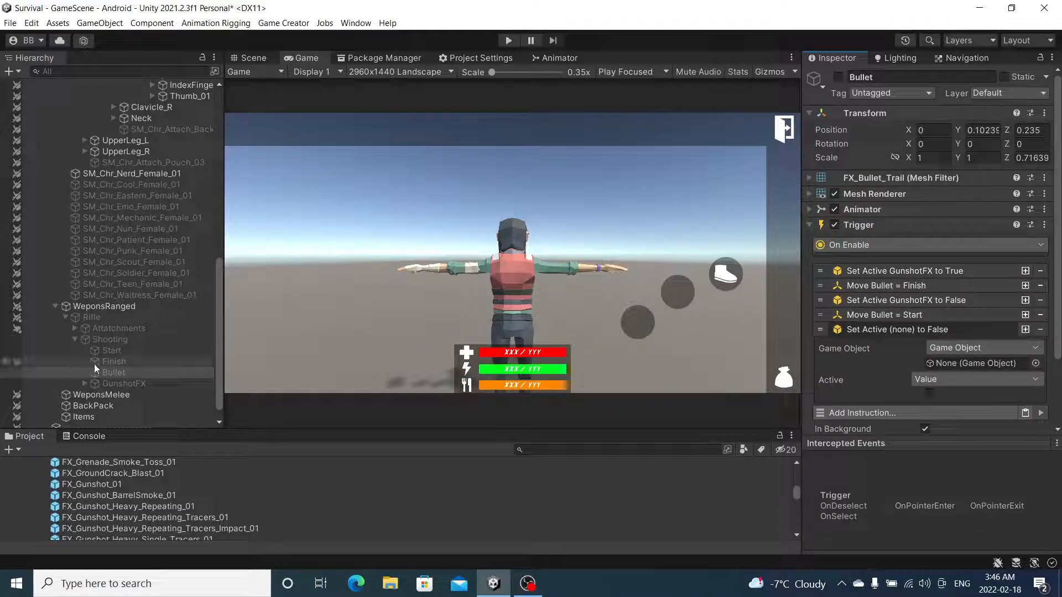
drag(107, 370, 956, 359)
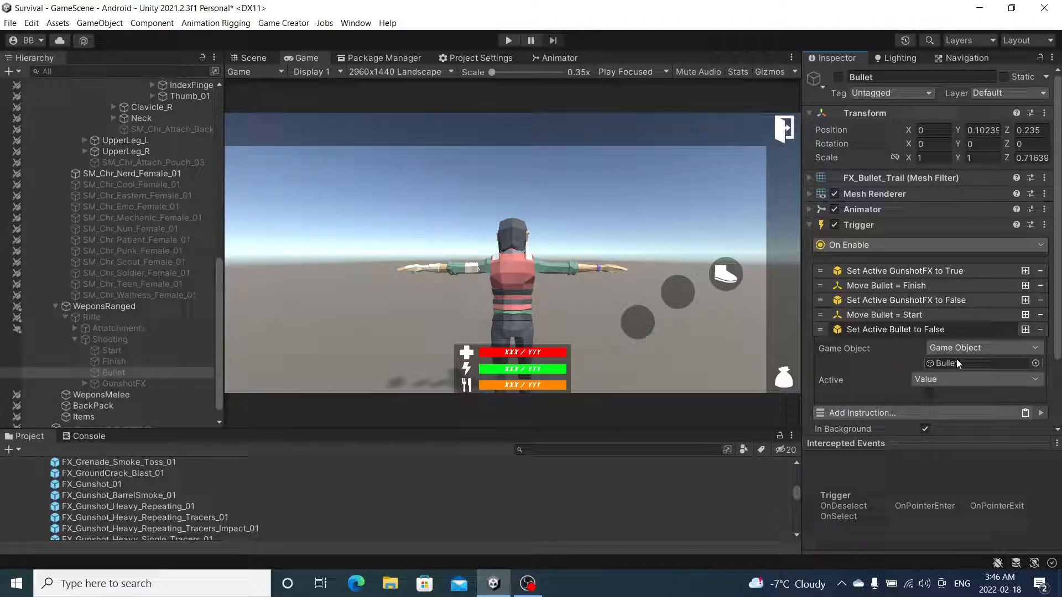
click(944, 332)
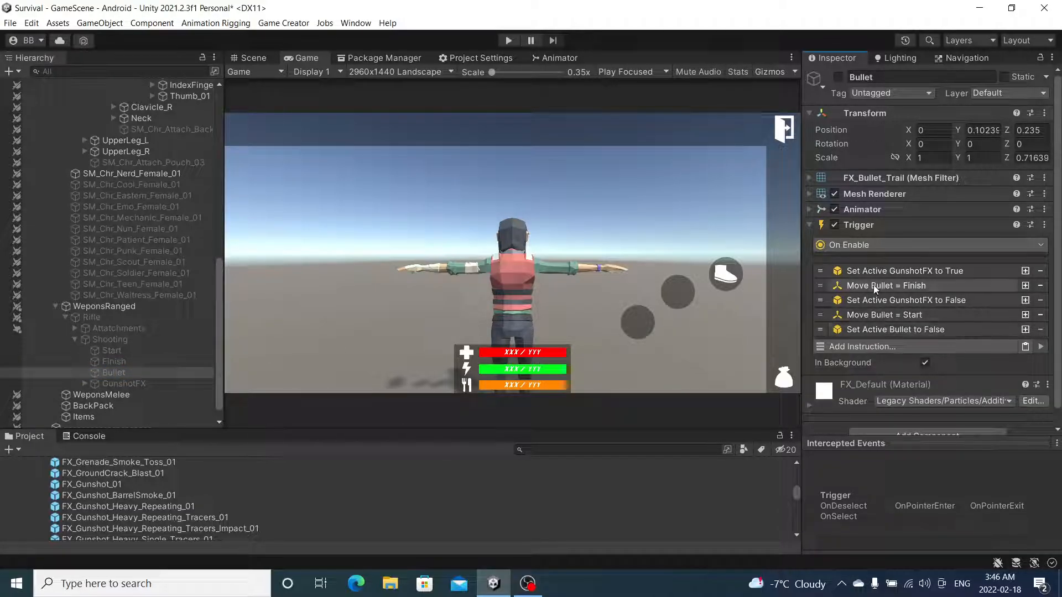
Run the game, activate the Rifle, test firing with its primary attack button, and stop the game
click(516, 40)
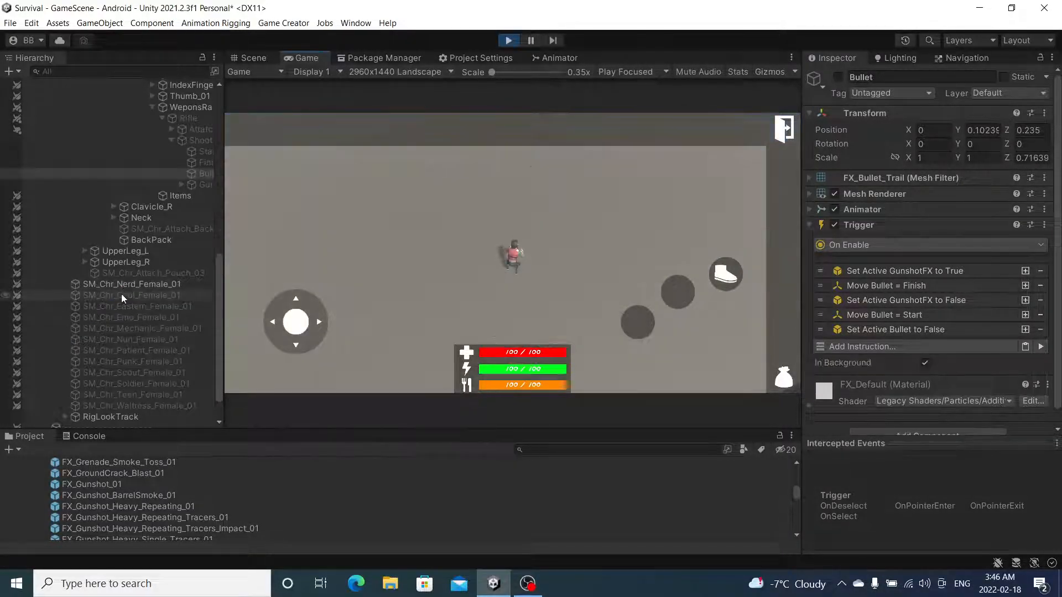
click(198, 118)
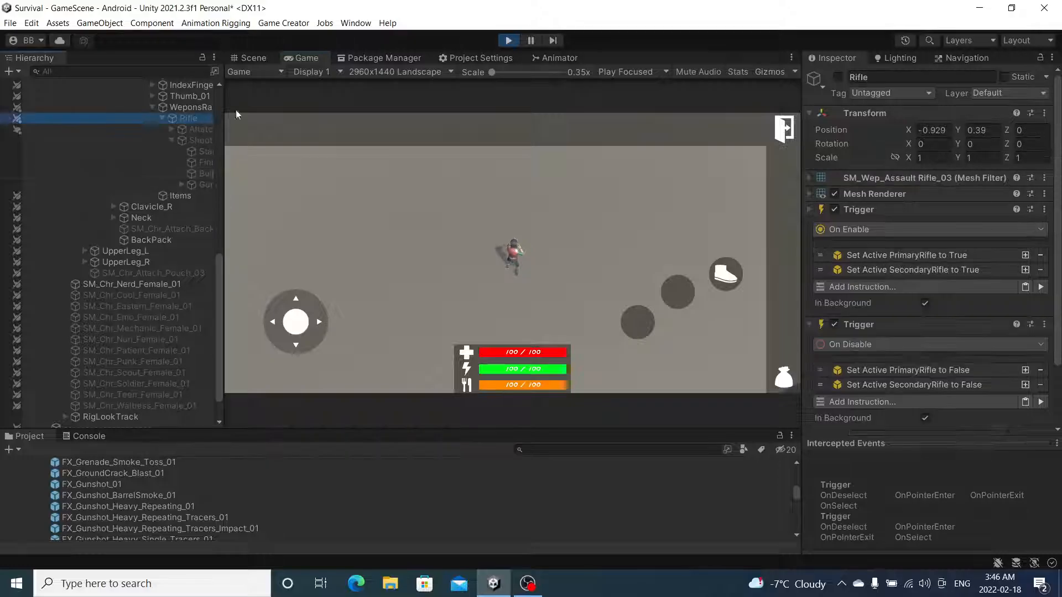
click(837, 77)
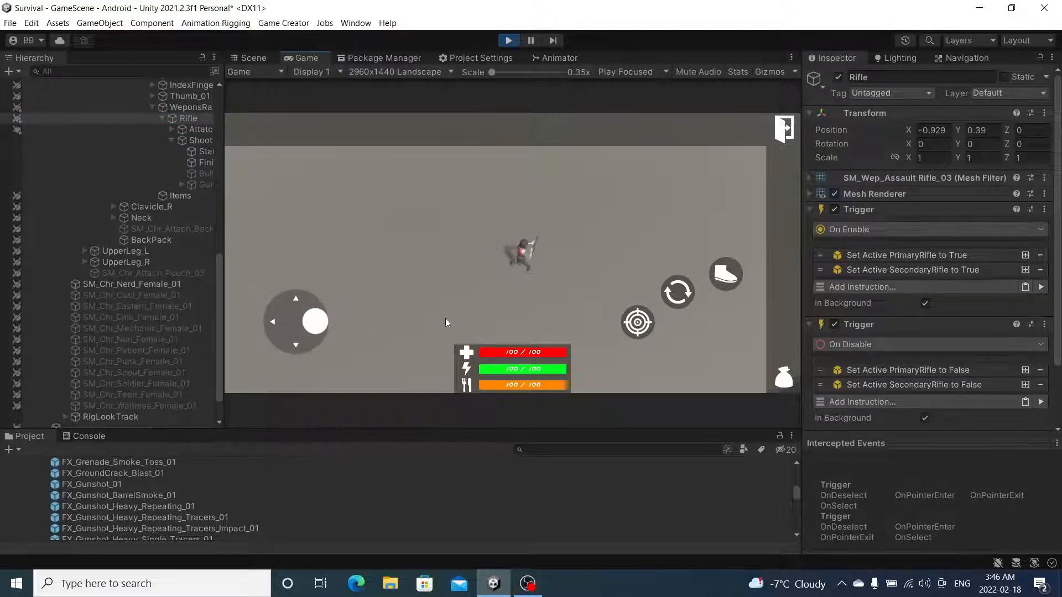
click(642, 325)
click(643, 323)
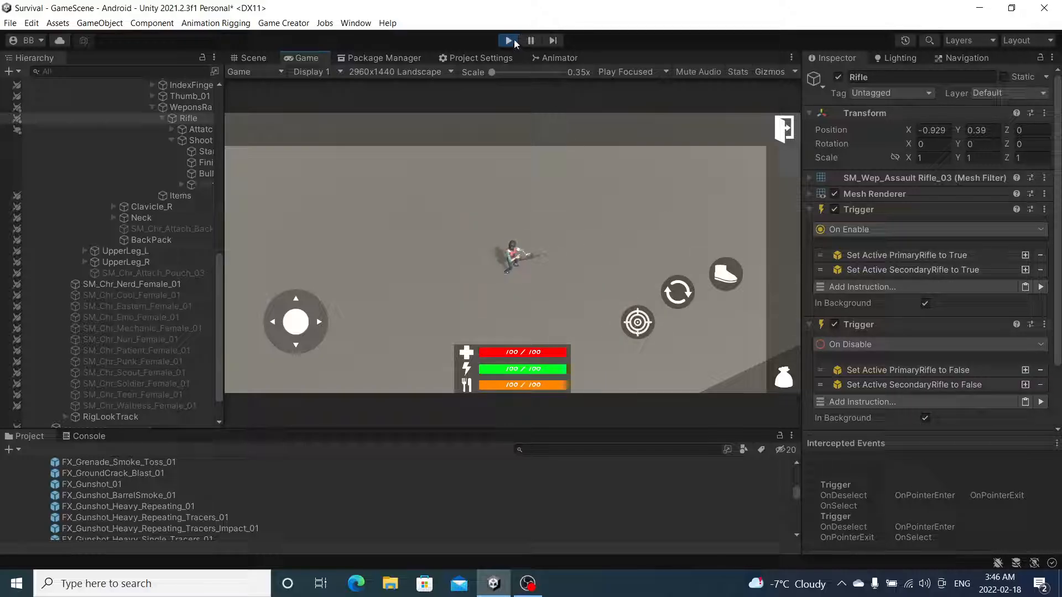
click(509, 40)
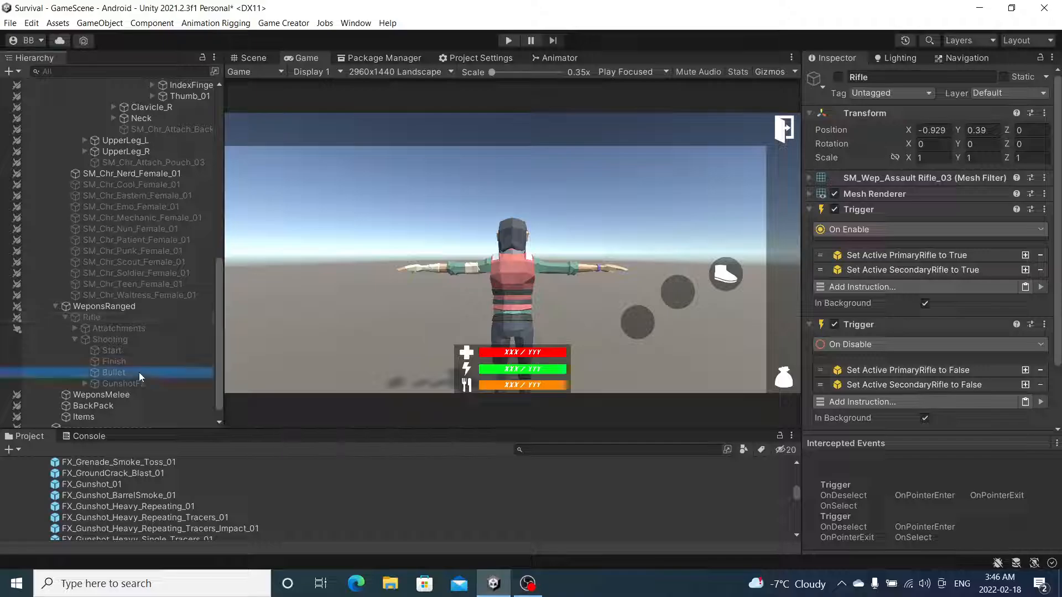
Set the duration of the Bullet's Move to Start instruction to 0
click(138, 372)
click(863, 314)
scroll(954, 383, down, 3)
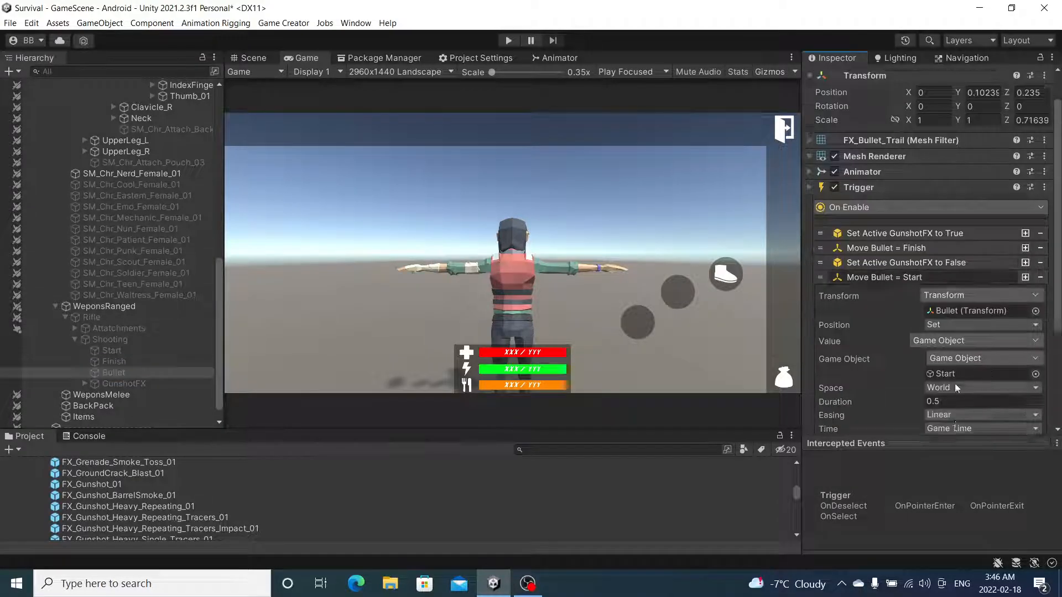
scroll(954, 383, down, 1)
click(960, 364)
text(0)
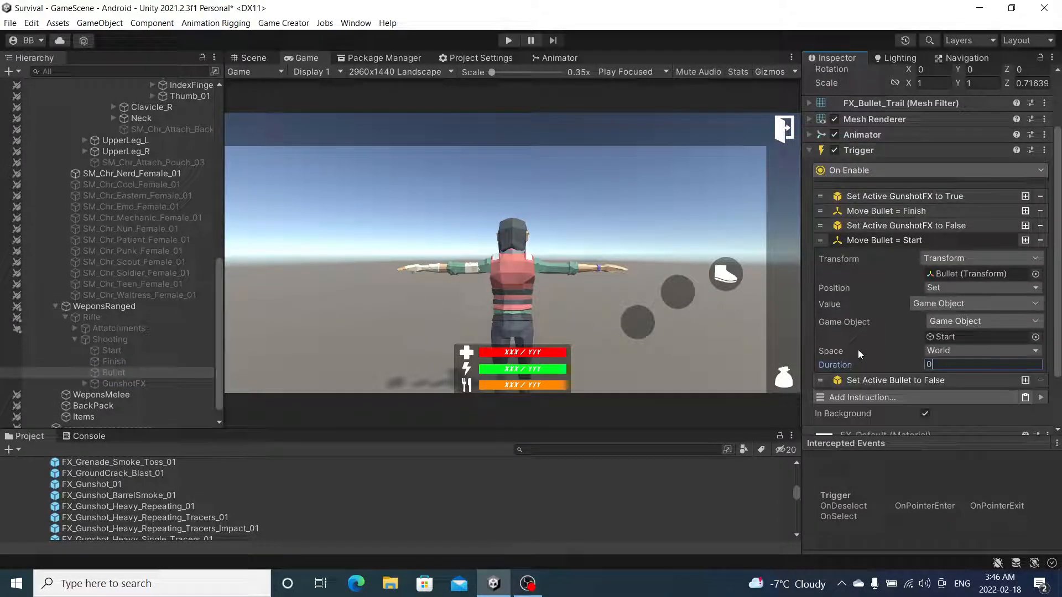
click(664, 213)
Run the game again, activate the Rifle and test repeated shots with the primary attack button
click(508, 40)
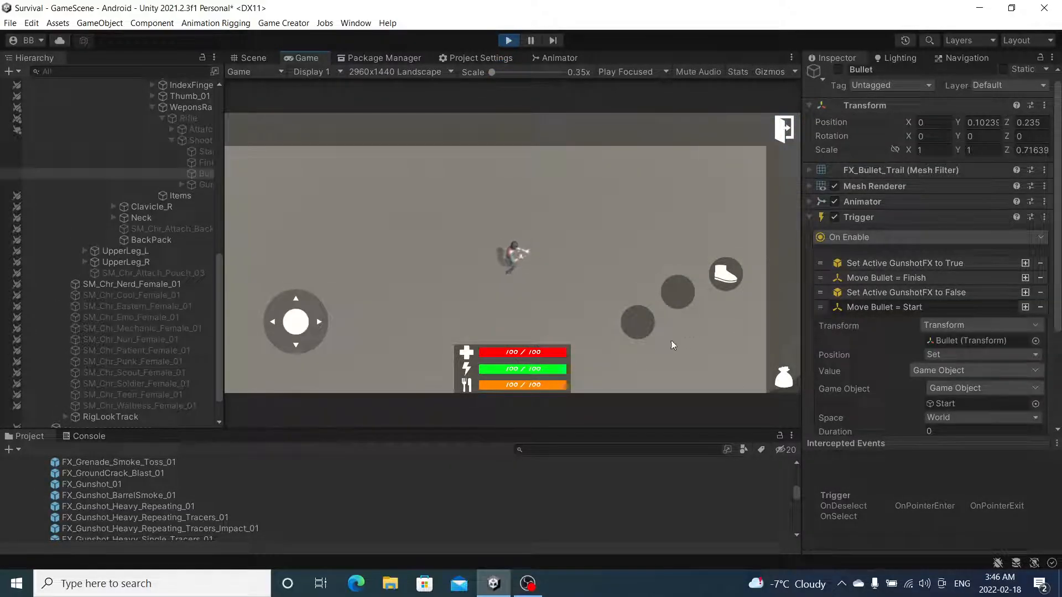
click(187, 119)
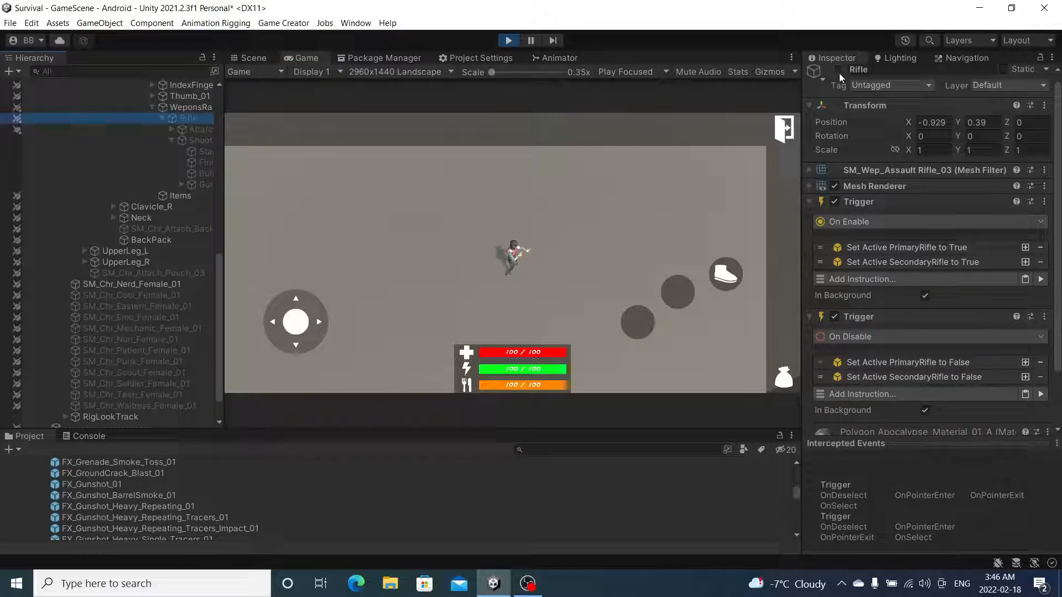
click(838, 70)
click(638, 325)
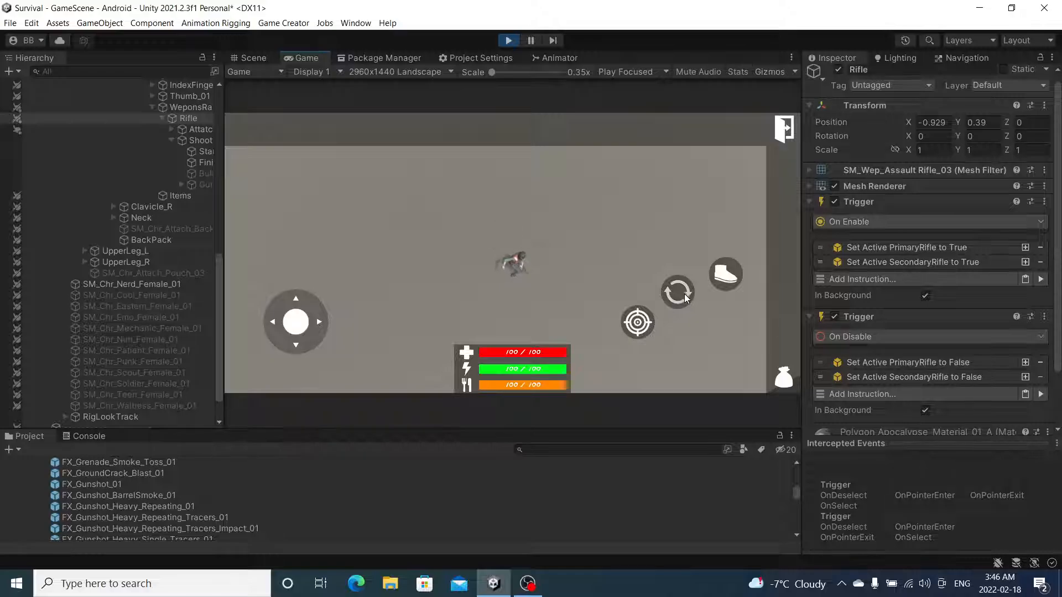
click(639, 325)
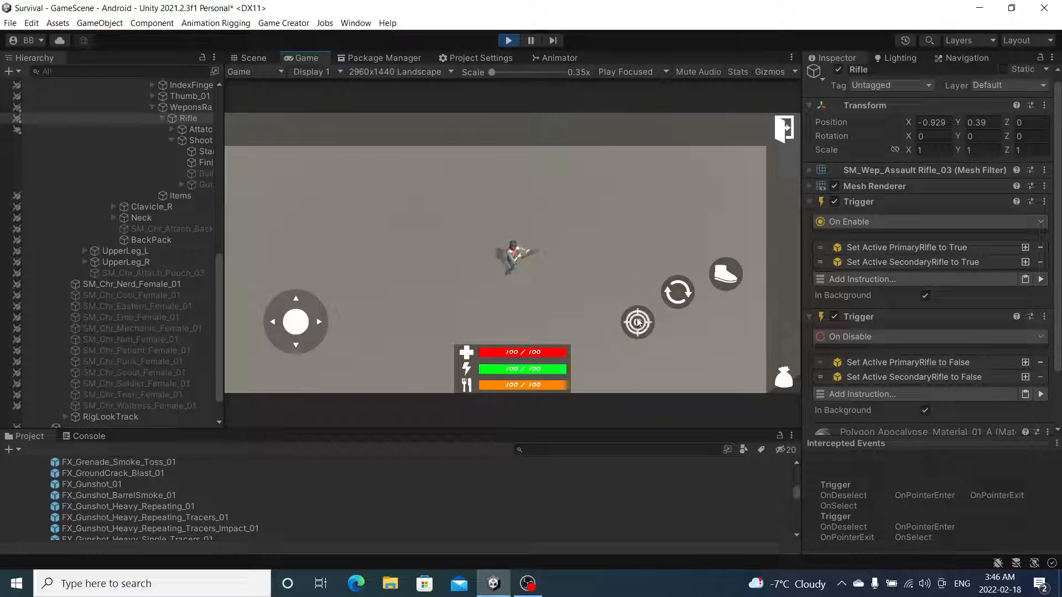
click(532, 582)
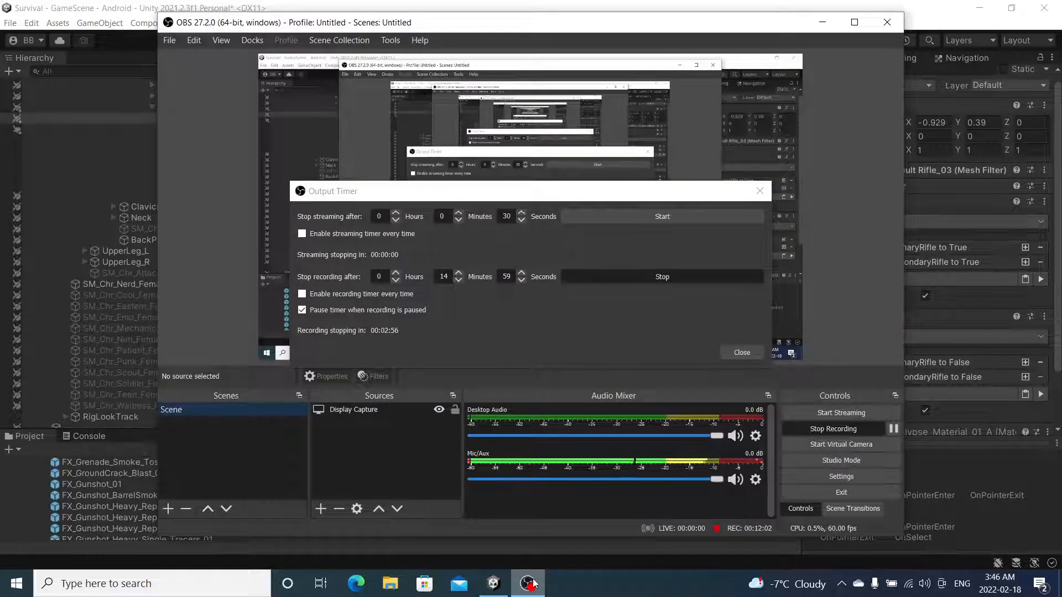
click(528, 584)
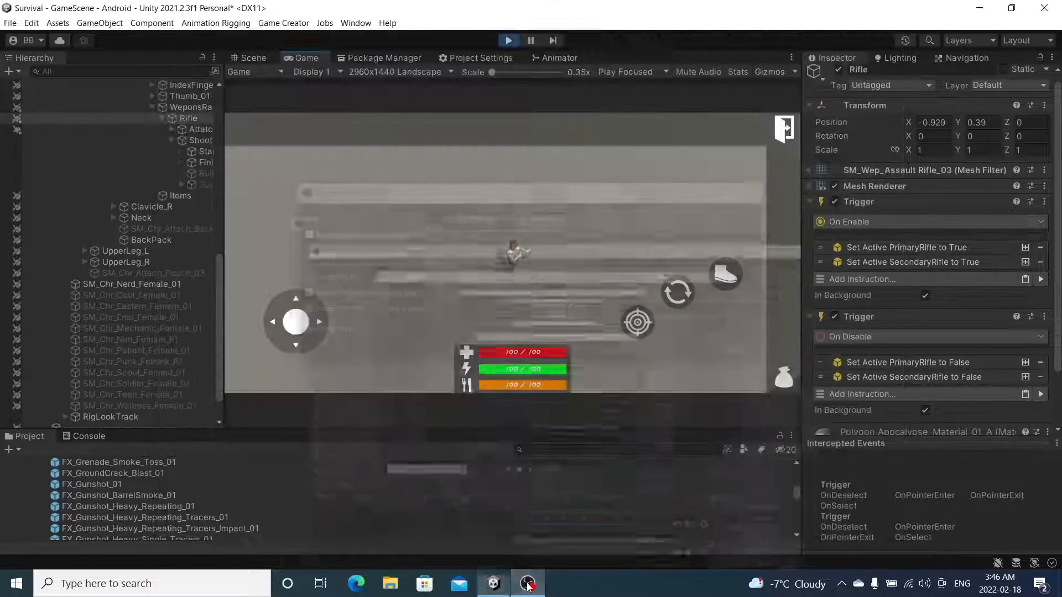
Restart the game, activate the Rifle, frame it in the Scene view and pause play for adjusting its pose
click(508, 40)
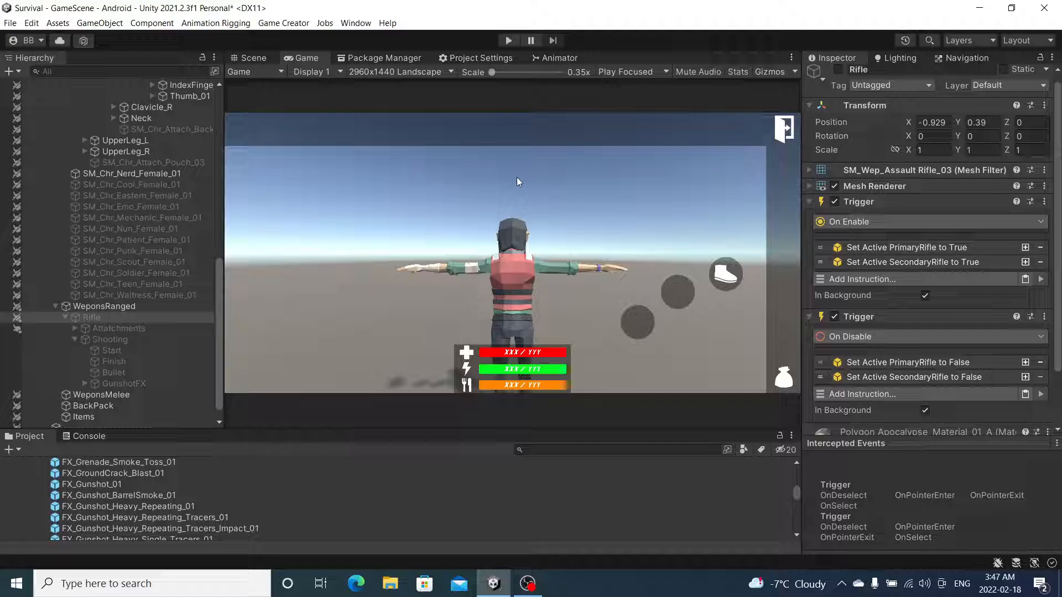
click(273, 57)
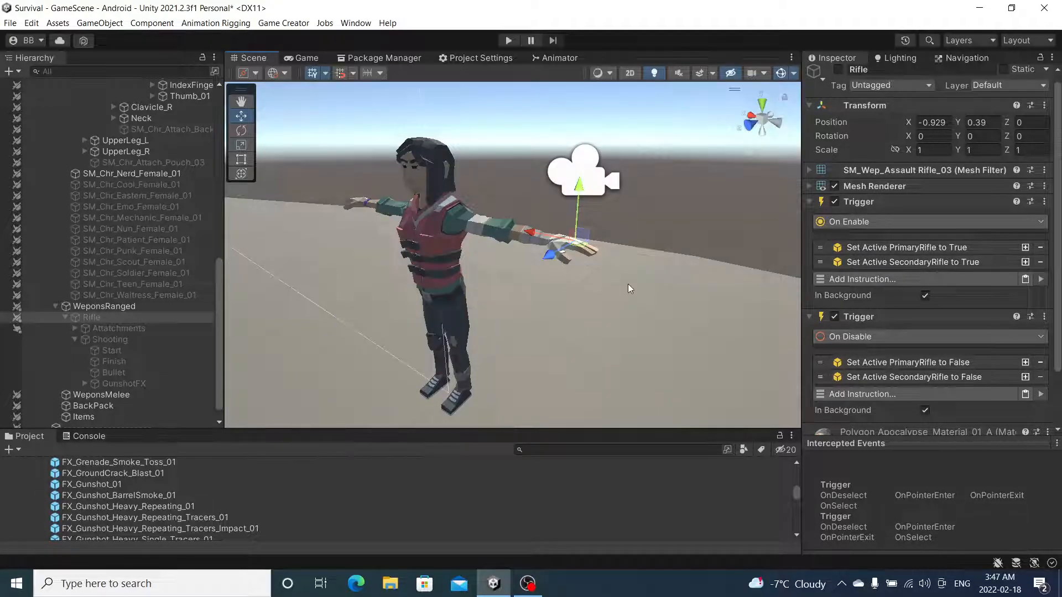
click(509, 40)
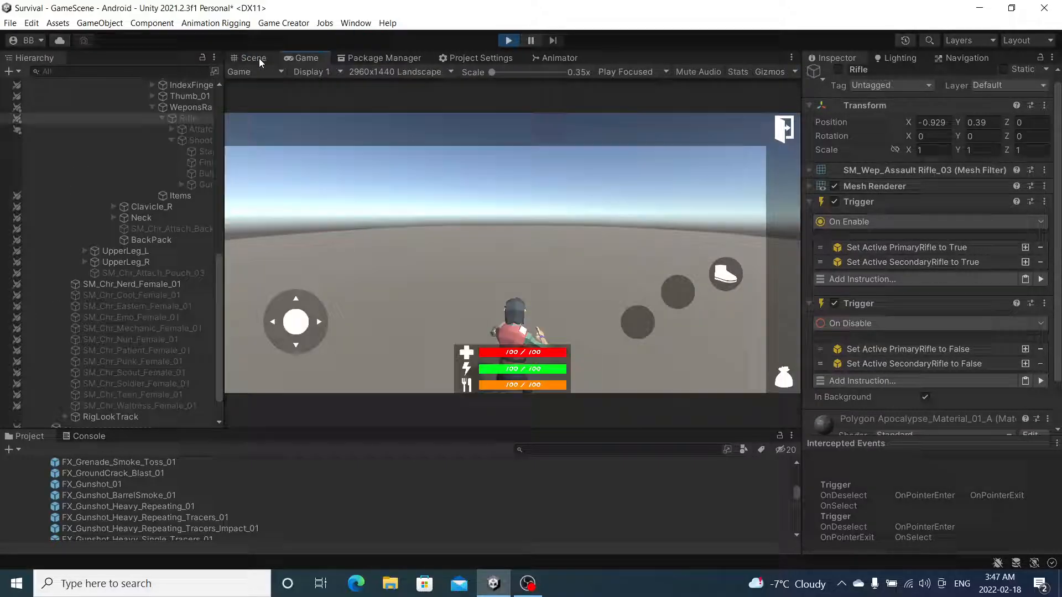
click(258, 58)
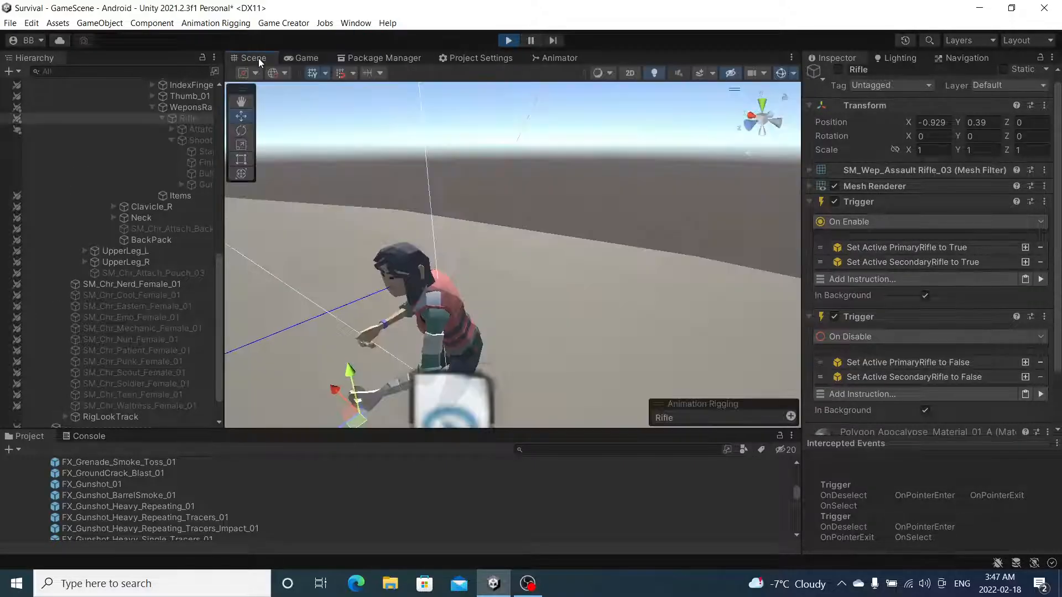
alt+drag(451, 303, 588, 290)
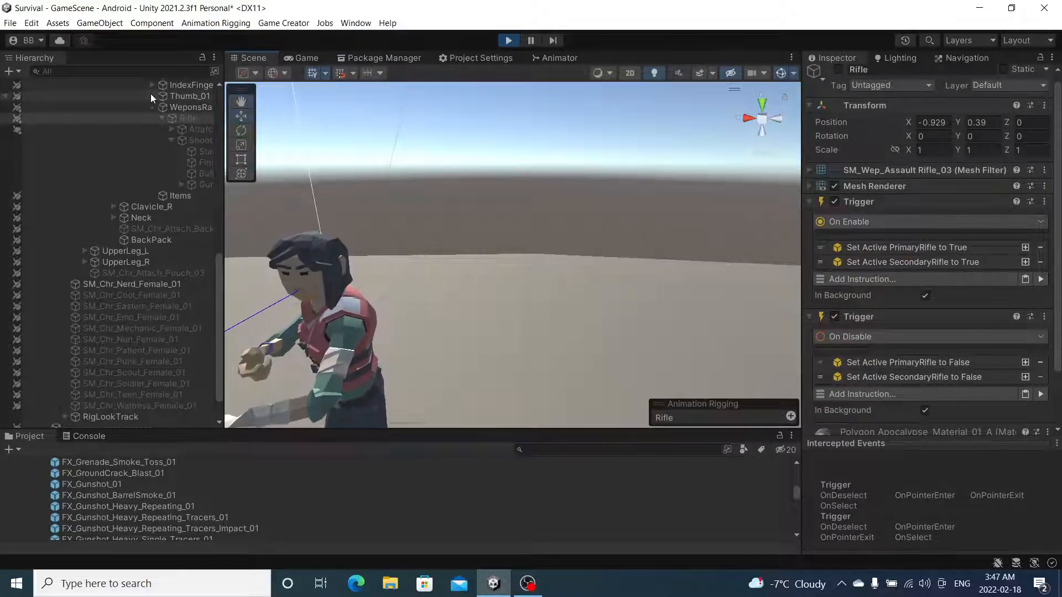
click(838, 69)
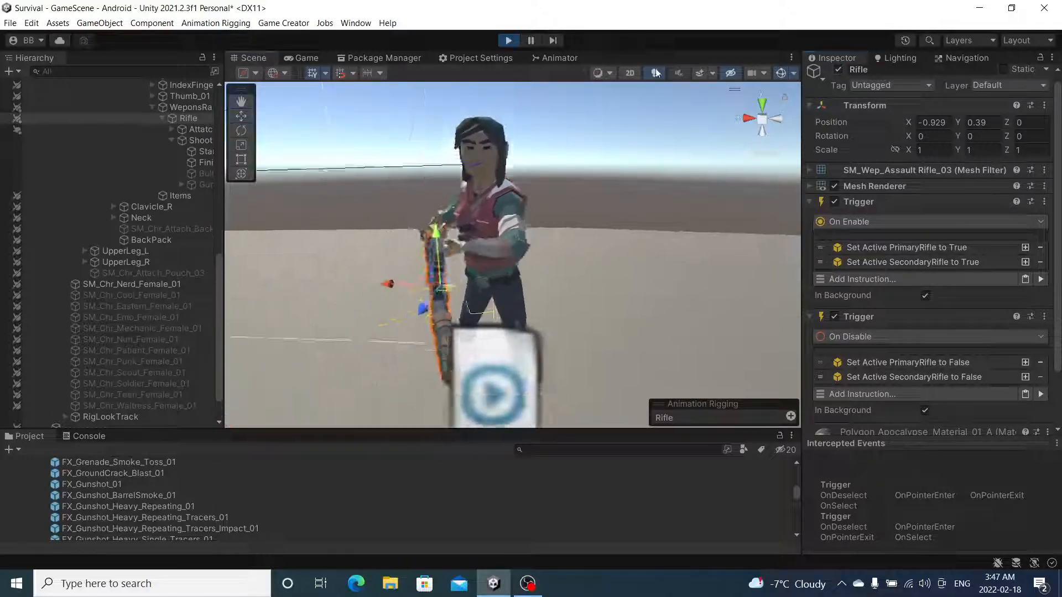
key(f)
alt+drag(431, 183, 653, 210)
click(533, 41)
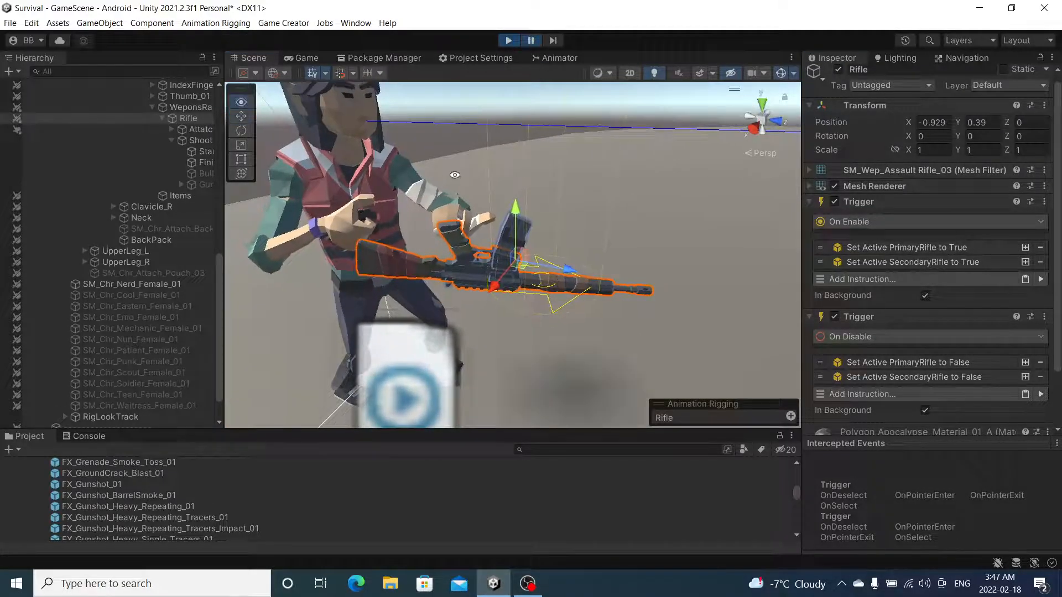
Rotate the Rifle in the character's hands to about 6.8, -21.4, -181.3 so its barrel points forward
alt+drag(455, 175, 781, 177)
key(e)
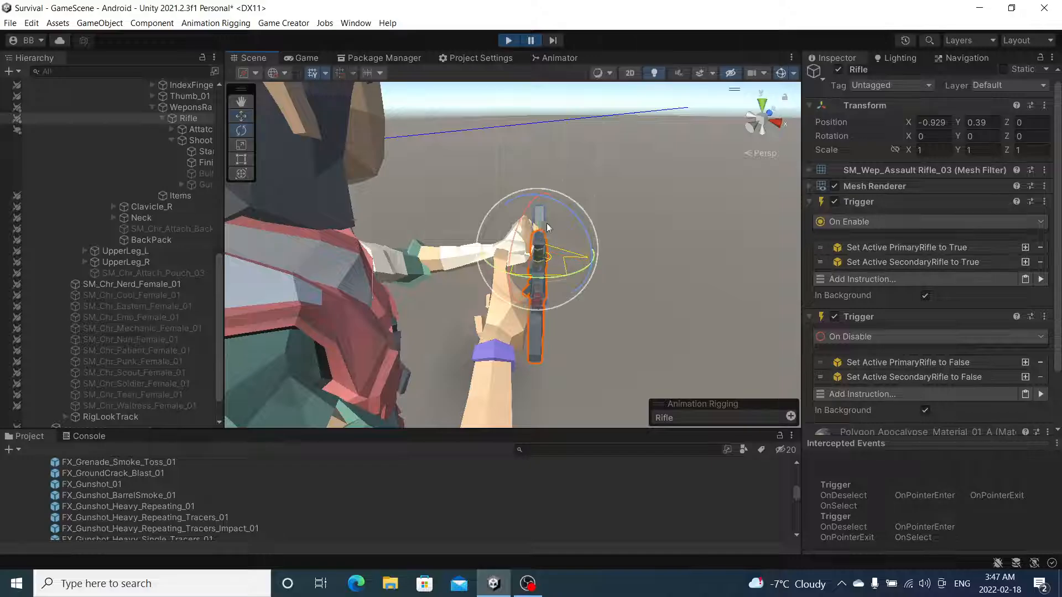
drag(575, 219, 860, 422)
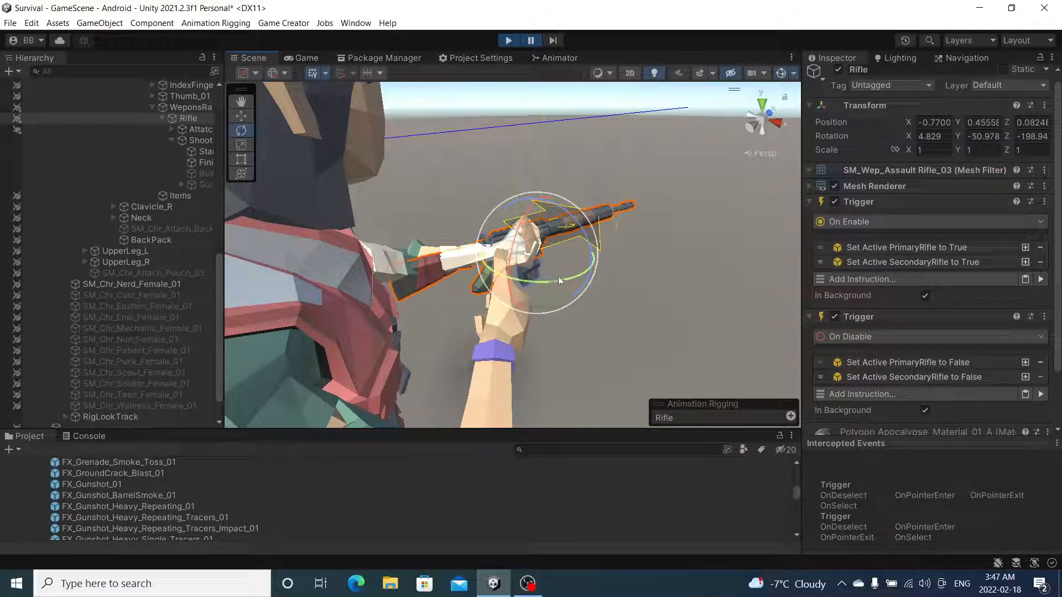
drag(558, 281, 563, 219)
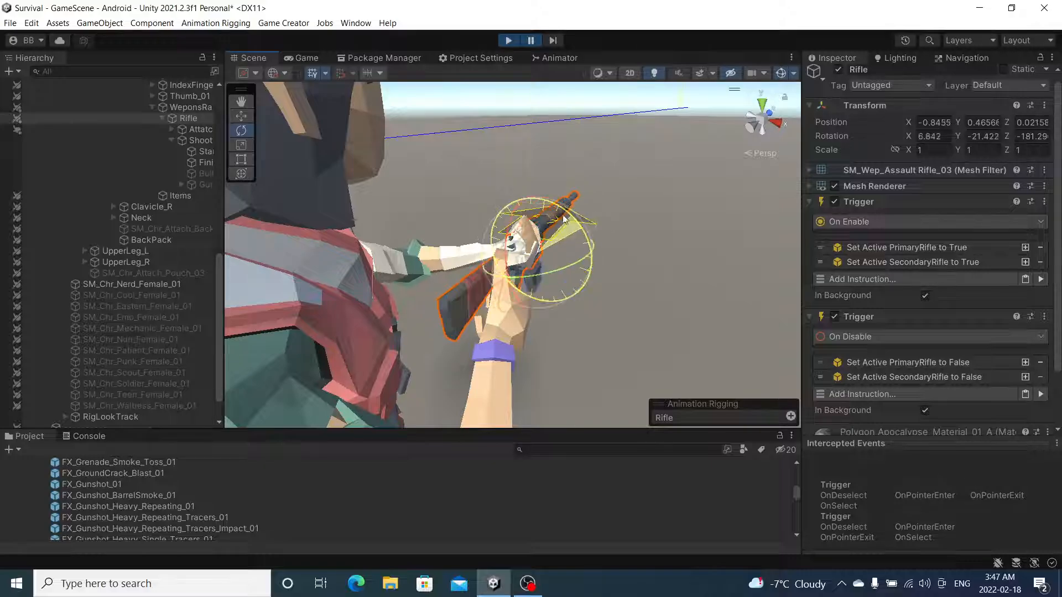
Move the Rifle into the character's grip at about position -0.79, 0.354, -0.368
alt+drag(540, 285, 591, 307)
key(w)
drag(541, 206, 541, 180)
drag(546, 231, 436, 248)
drag(441, 204, 449, 170)
Turn the Rifle slightly around its vertical axis, to a Y rotation of about -25.5, to follow the aim direction
alt+drag(409, 224, 592, 204)
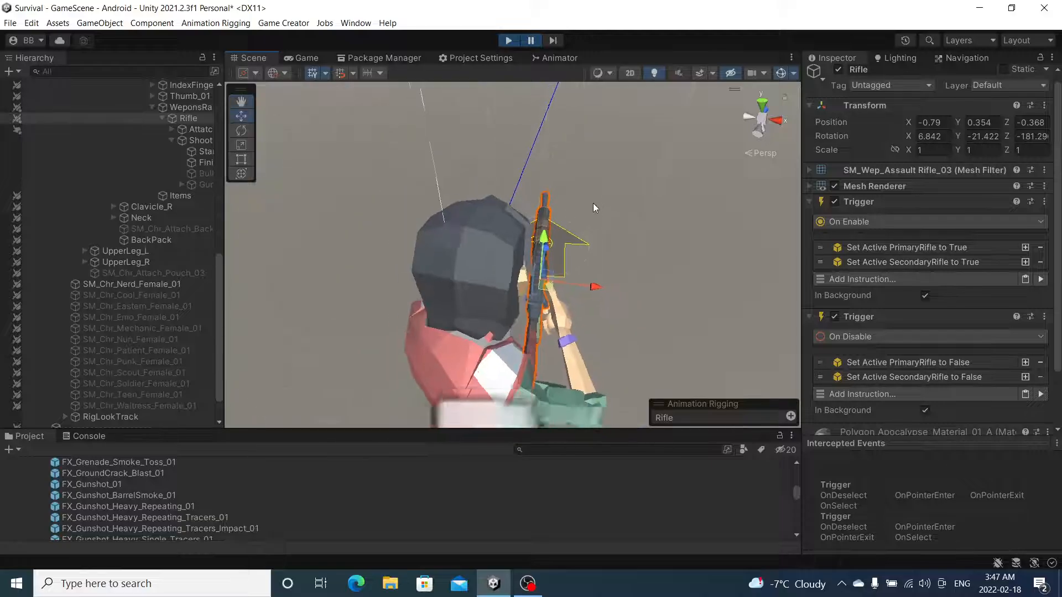
scroll(592, 203, down, 5)
alt+drag(593, 260, 601, 227)
key(e)
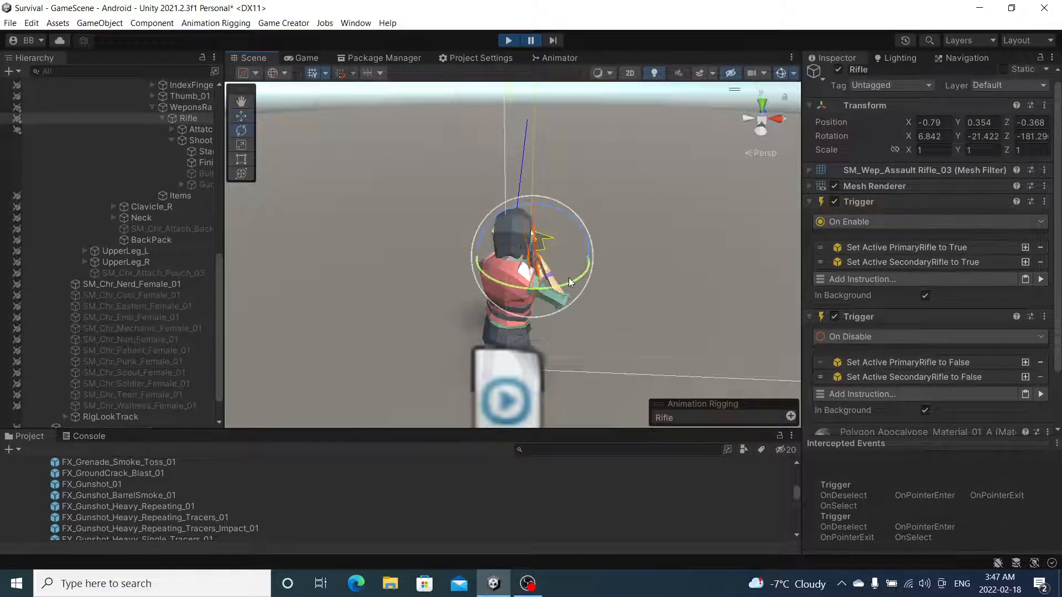
drag(568, 278, 564, 281)
Reselect the Rifle and fine-tune its pose to about position -0.753, 0.351, -0.351 and Y rotation -24
alt+drag(524, 130, 331, 237)
click(571, 210)
scroll(570, 214, up, 5)
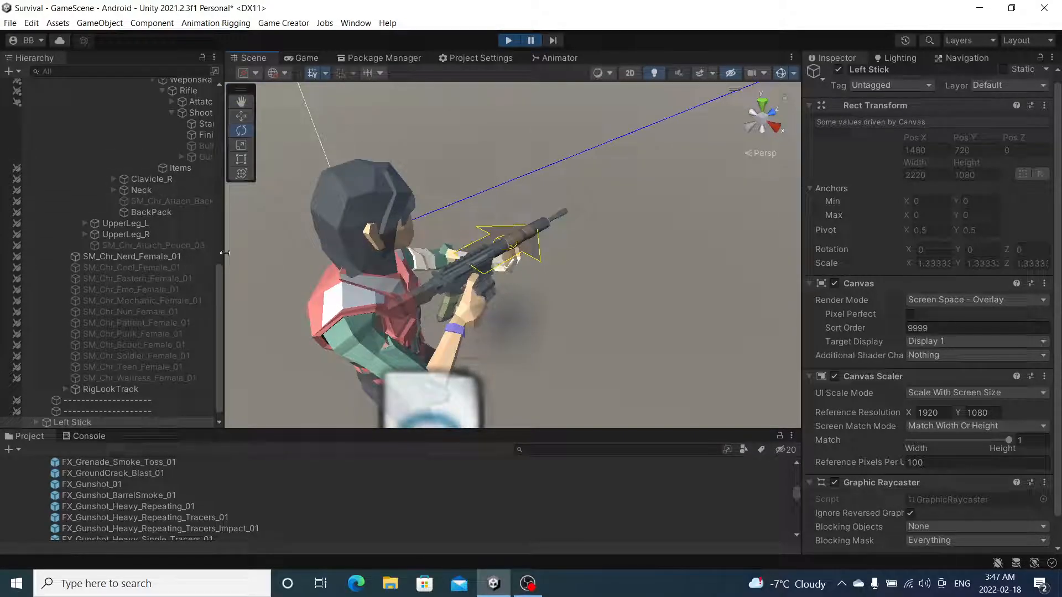
click(462, 283)
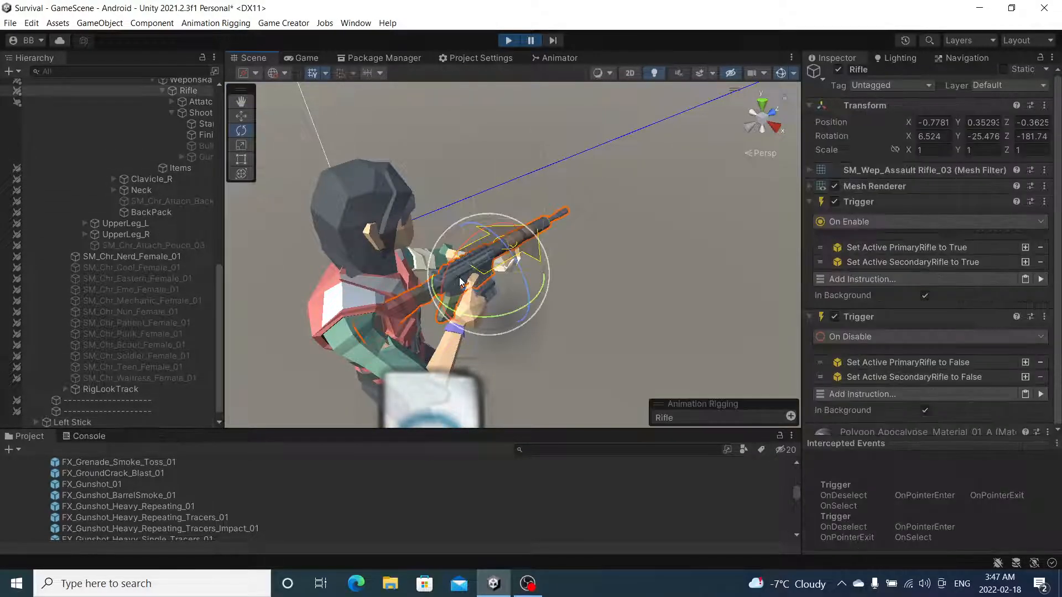
key(w)
alt+drag(514, 277, 585, 314)
key(e)
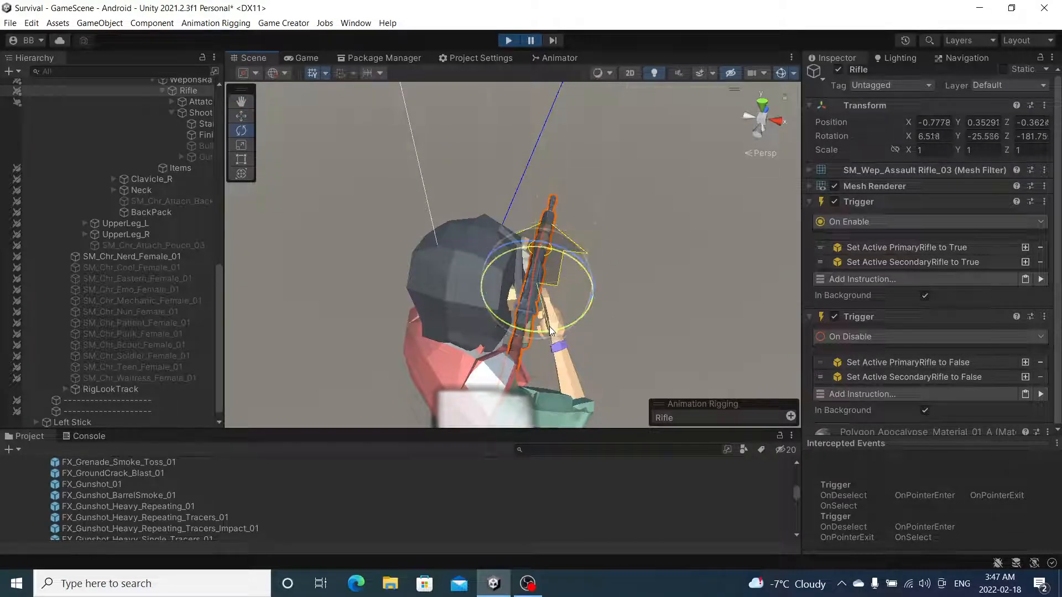
alt+drag(552, 331, 573, 228)
drag(573, 280, 560, 231)
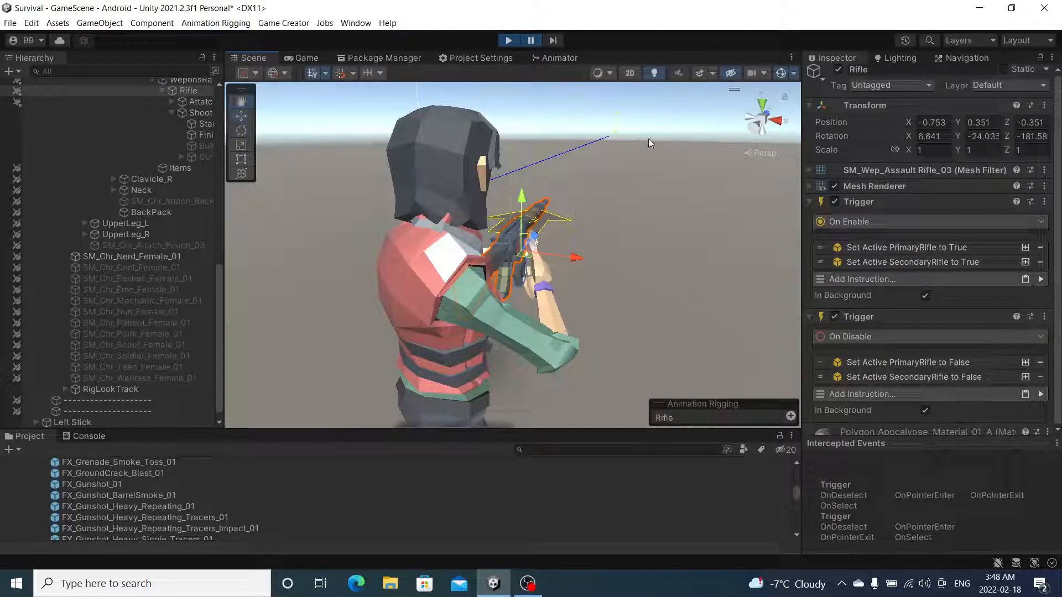
Copy the Rifle's adjusted Transform component values
click(1044, 106)
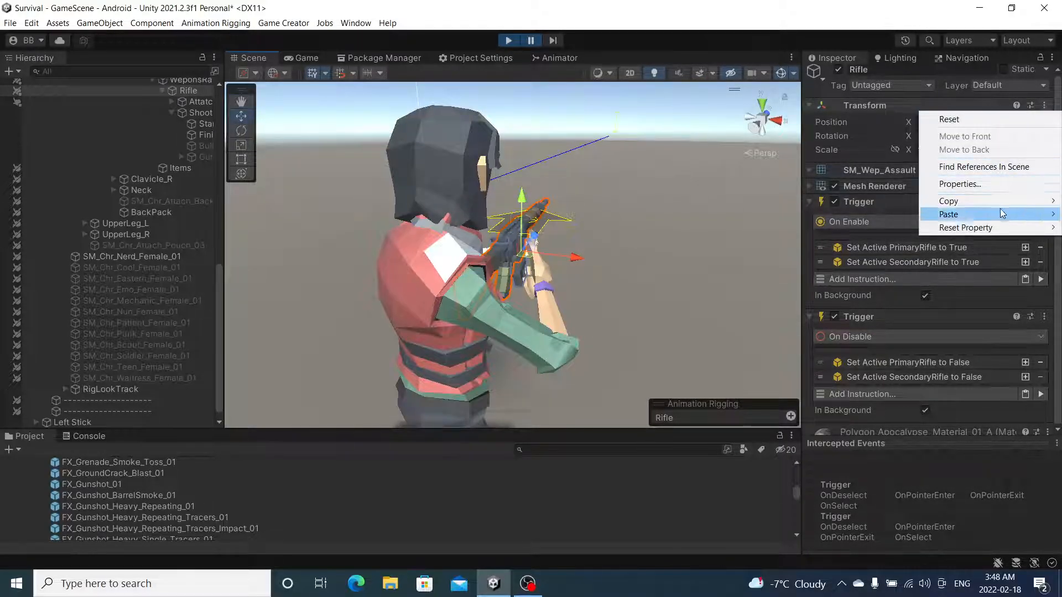
mouse_move(999, 202)
click(883, 259)
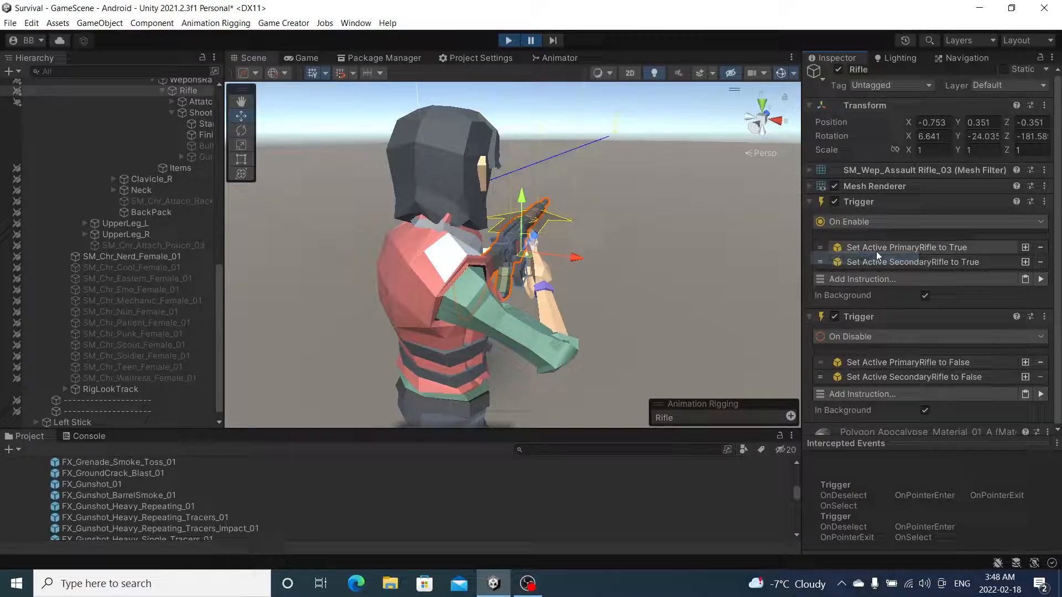
Exit play mode, paste the copied Transform component values onto the Rifle, and make the Rifle active
click(510, 41)
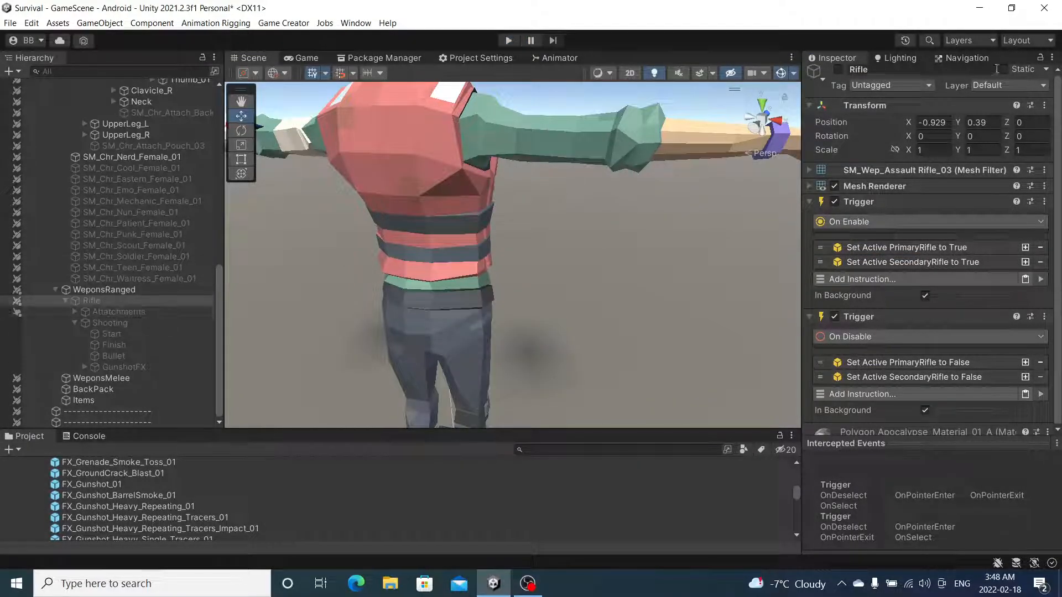
click(1044, 106)
mouse_move(996, 212)
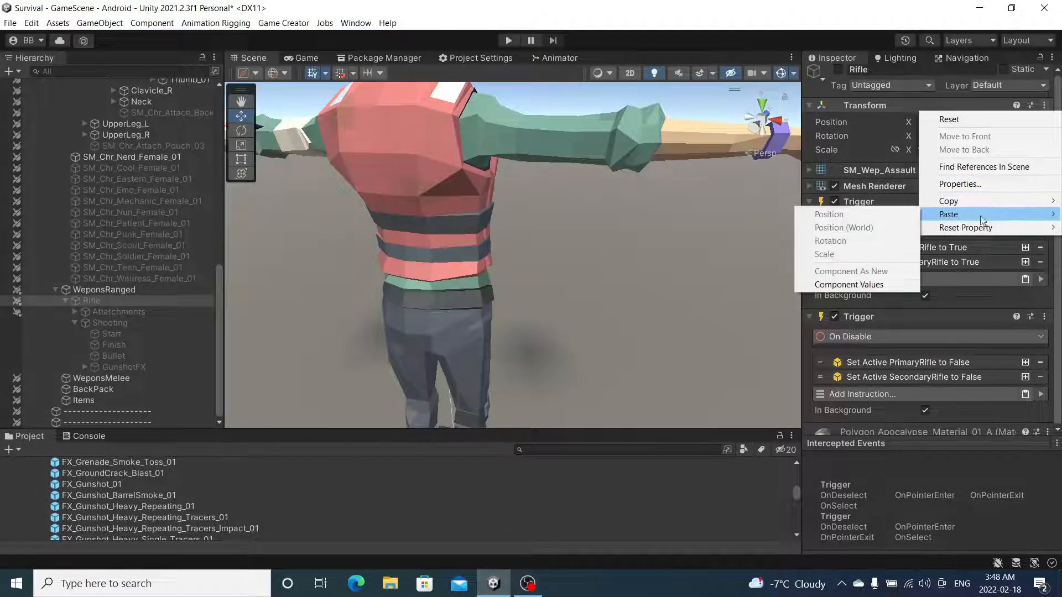
click(893, 280)
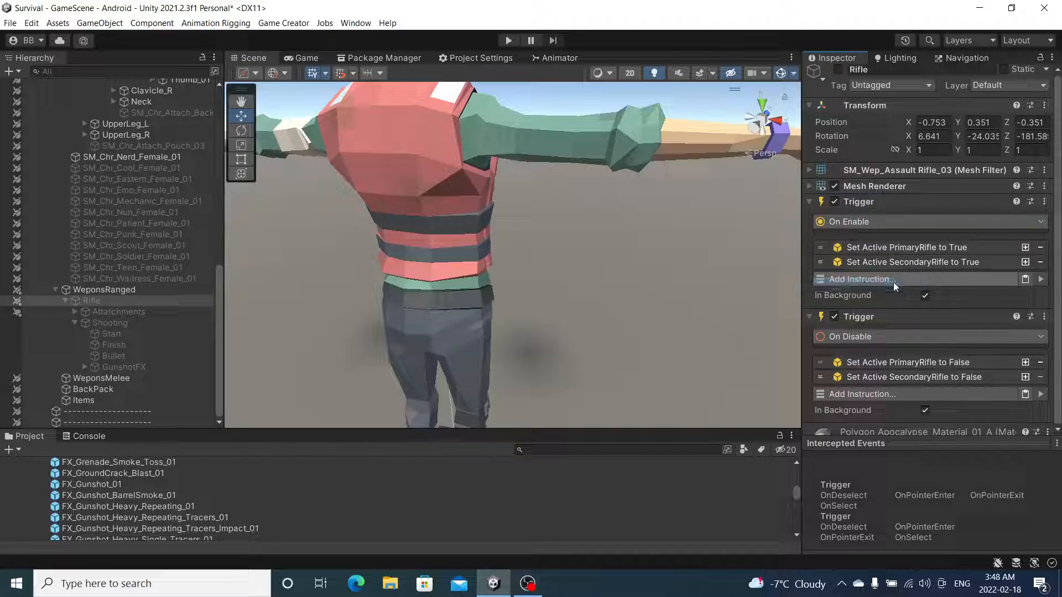
click(838, 69)
scroll(604, 146, down, 10)
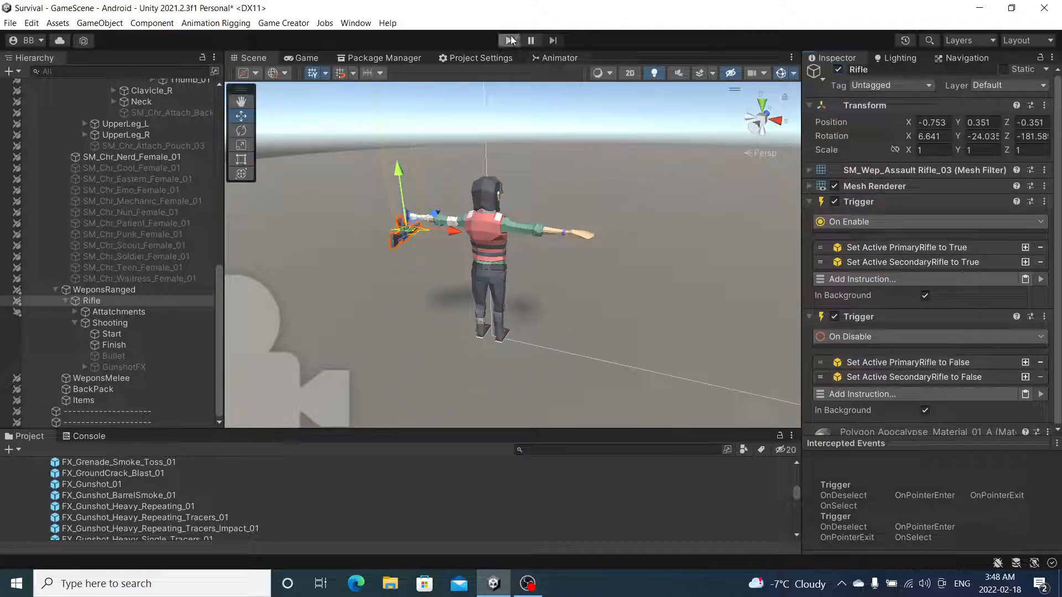
Play-test the game by moving the character in different directions and firing the rifle, ending play mode when done
click(509, 39)
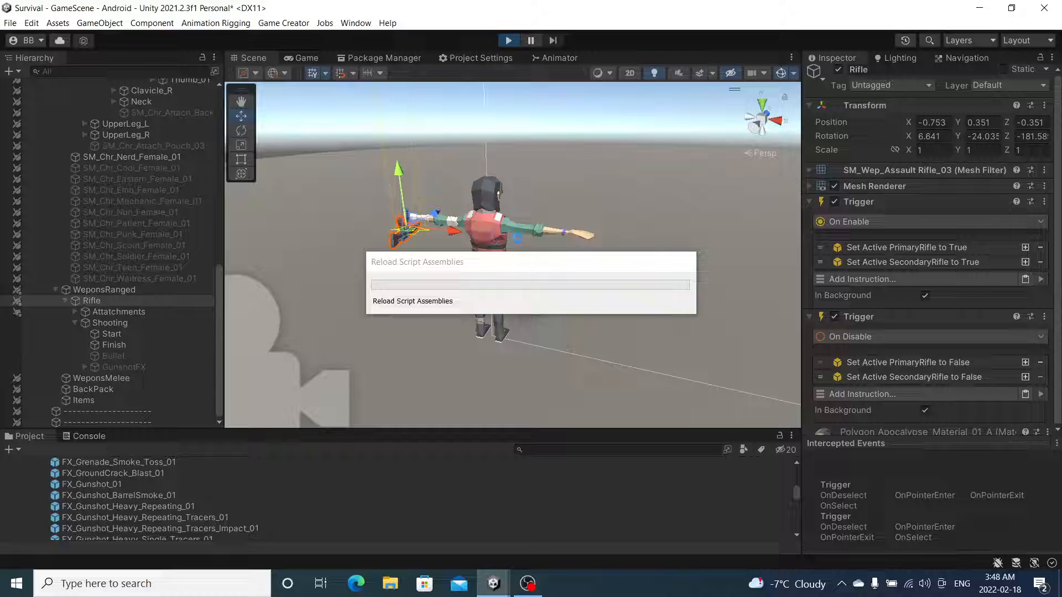
drag(298, 319, 318, 246)
click(638, 323)
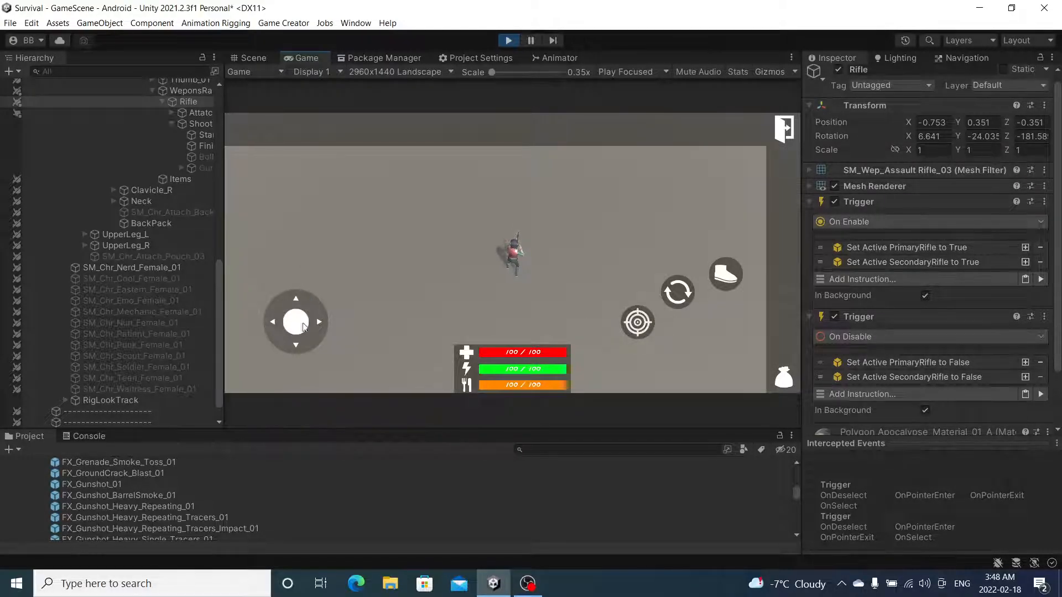
drag(302, 328, 420, 237)
click(638, 326)
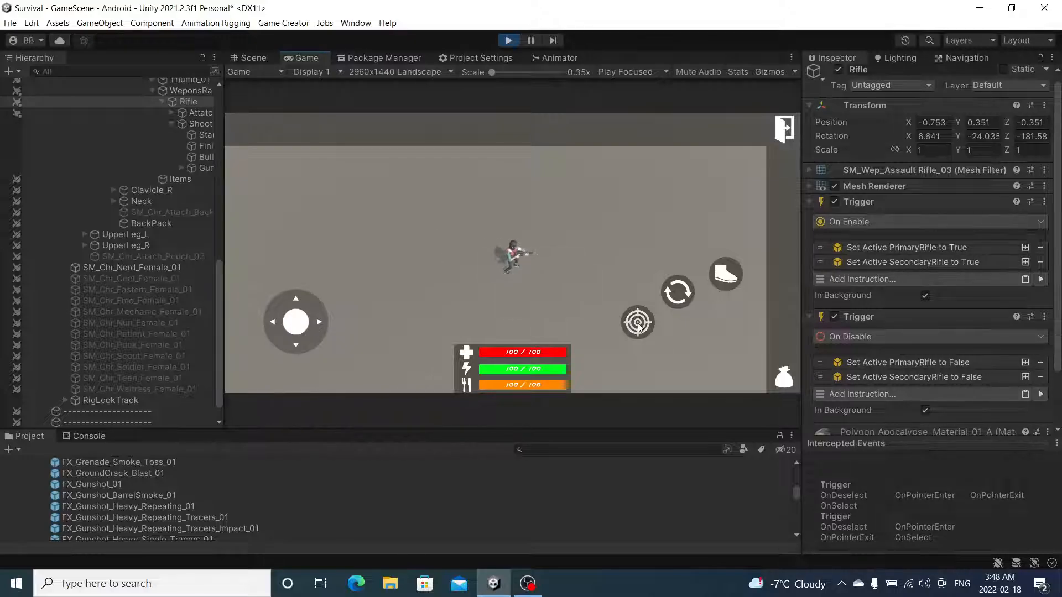
click(638, 327)
click(509, 41)
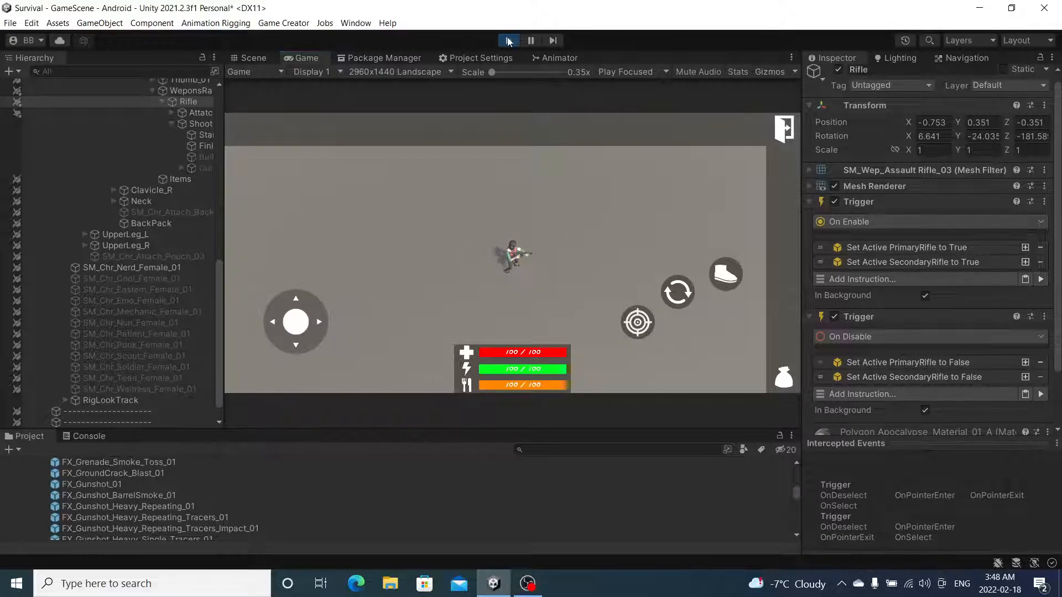
Deselect the Rifle and save the GameScene
click(569, 197)
key(ctrl+s)
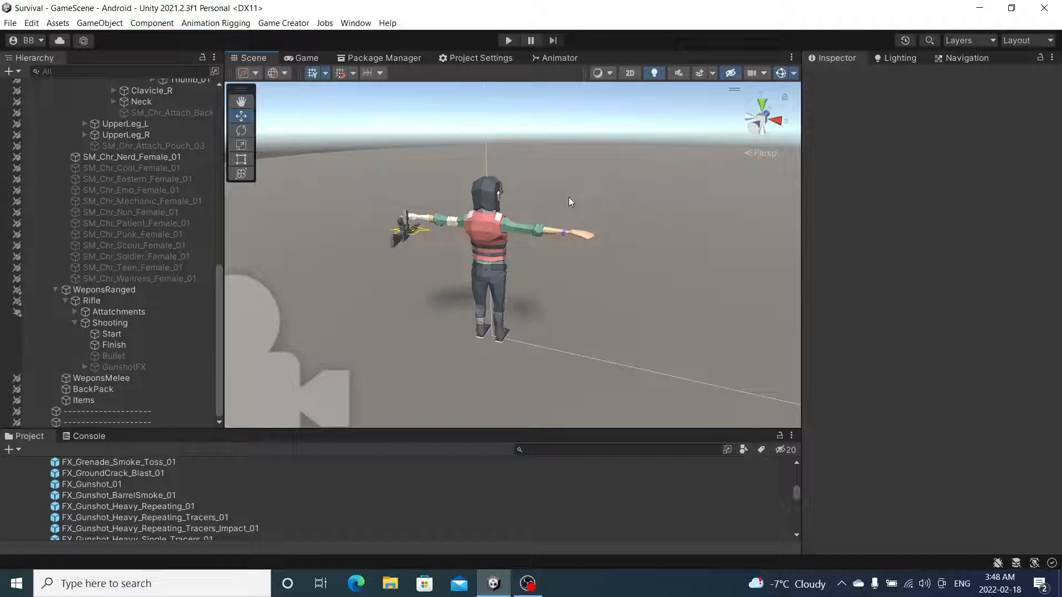
click(528, 580)
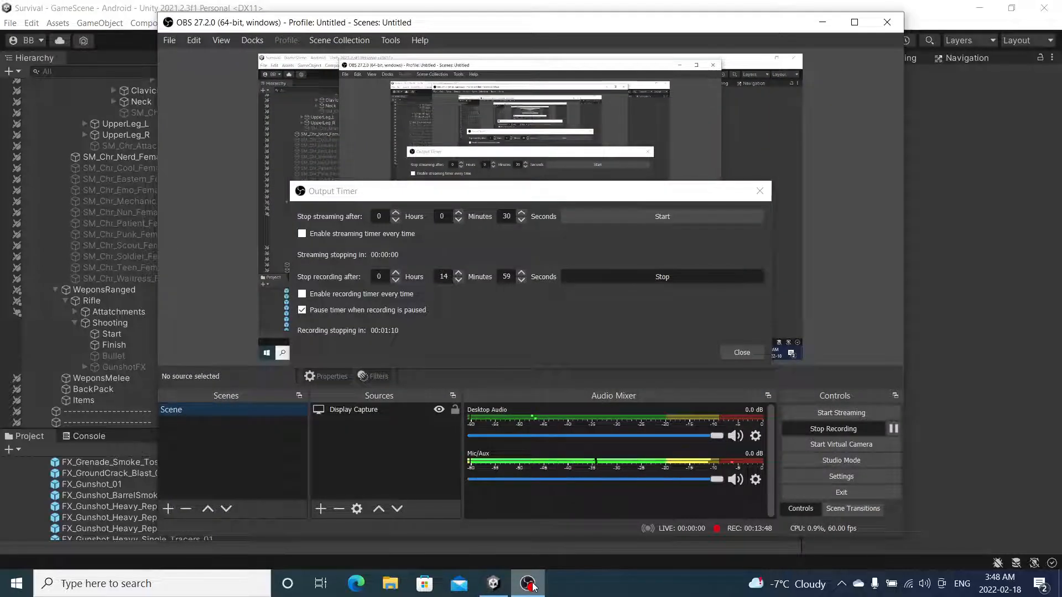